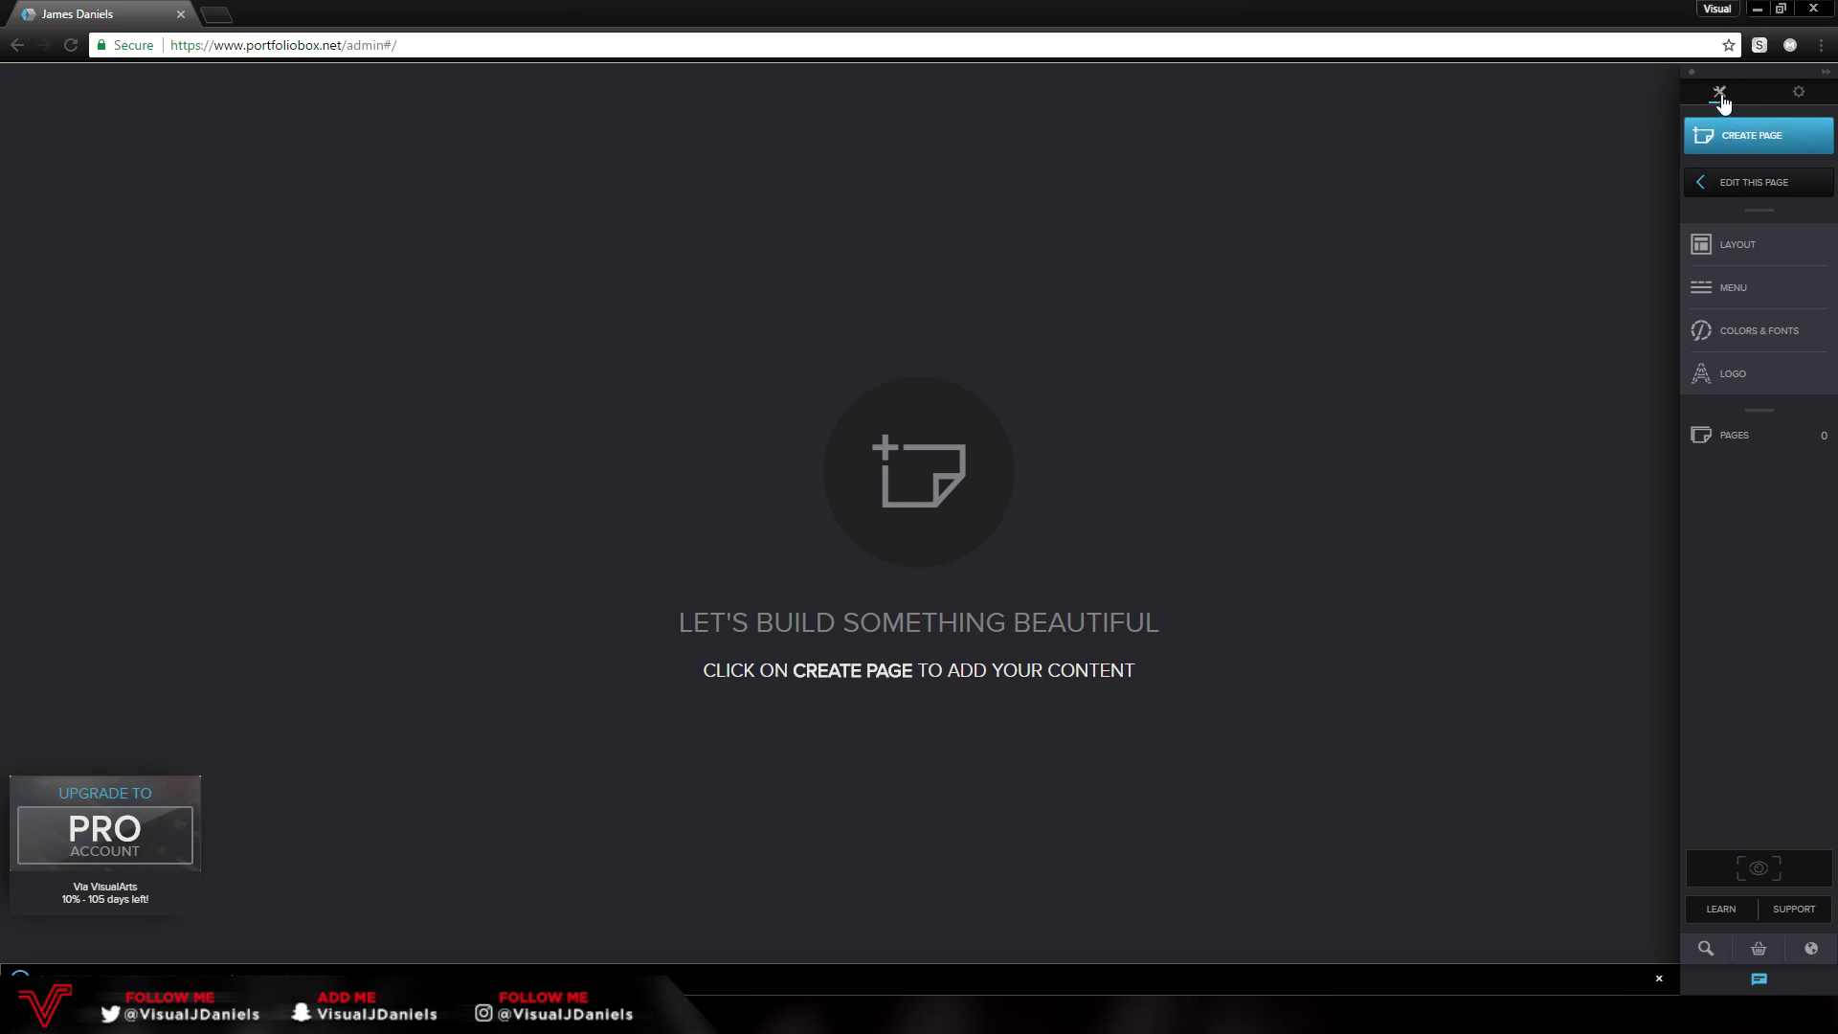
- Look through the site's Layout, Menu, Colors & Fonts, Logo and Pages design options
click(1799, 93)
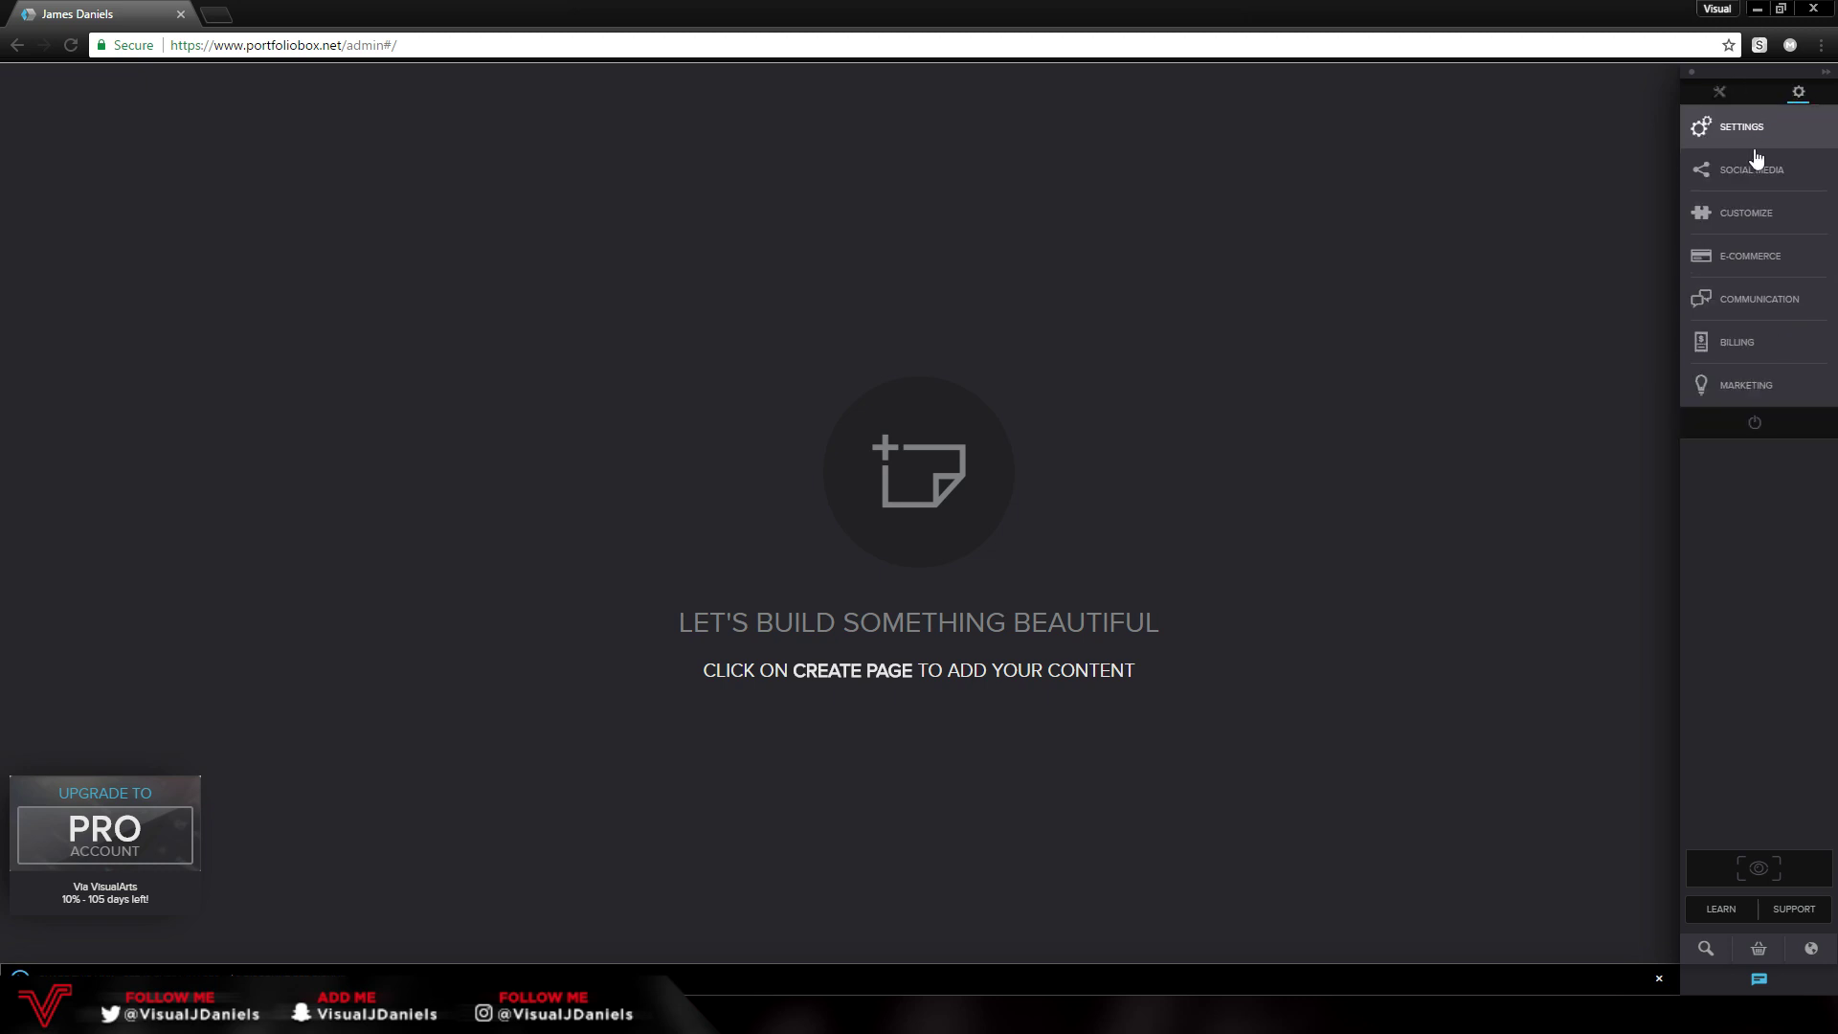
click(1719, 92)
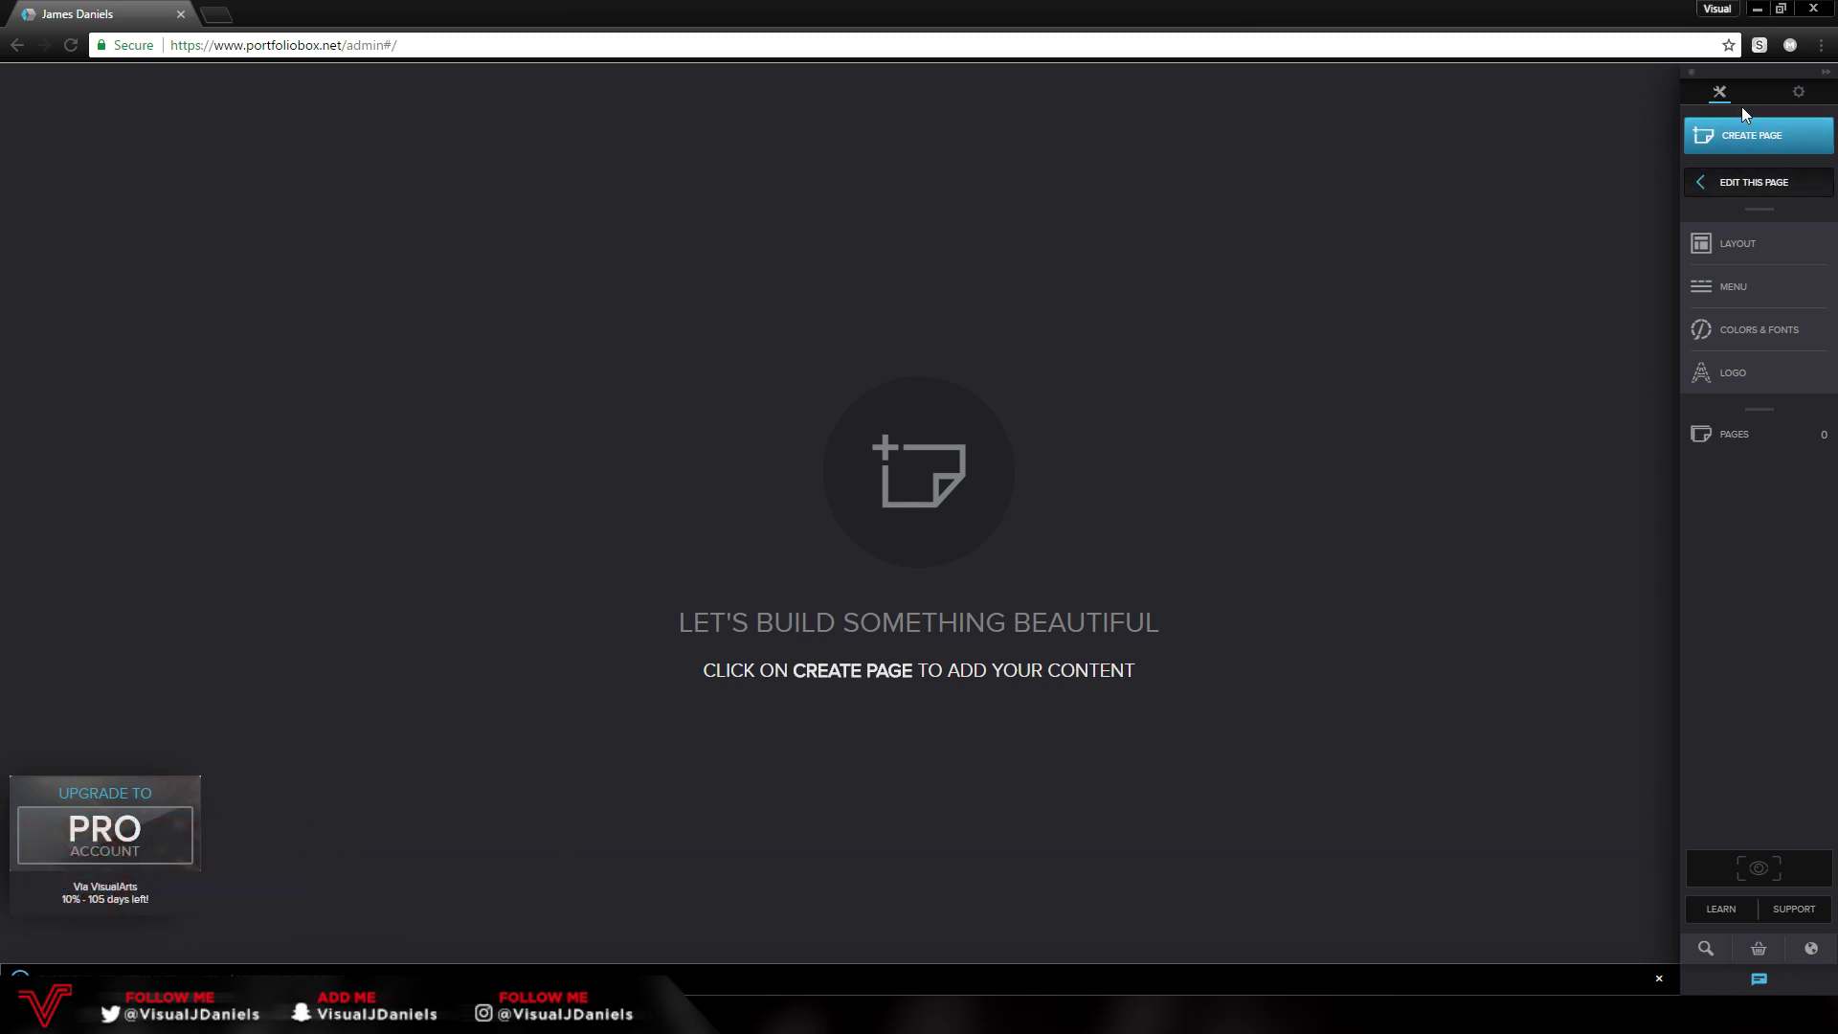
click(1755, 253)
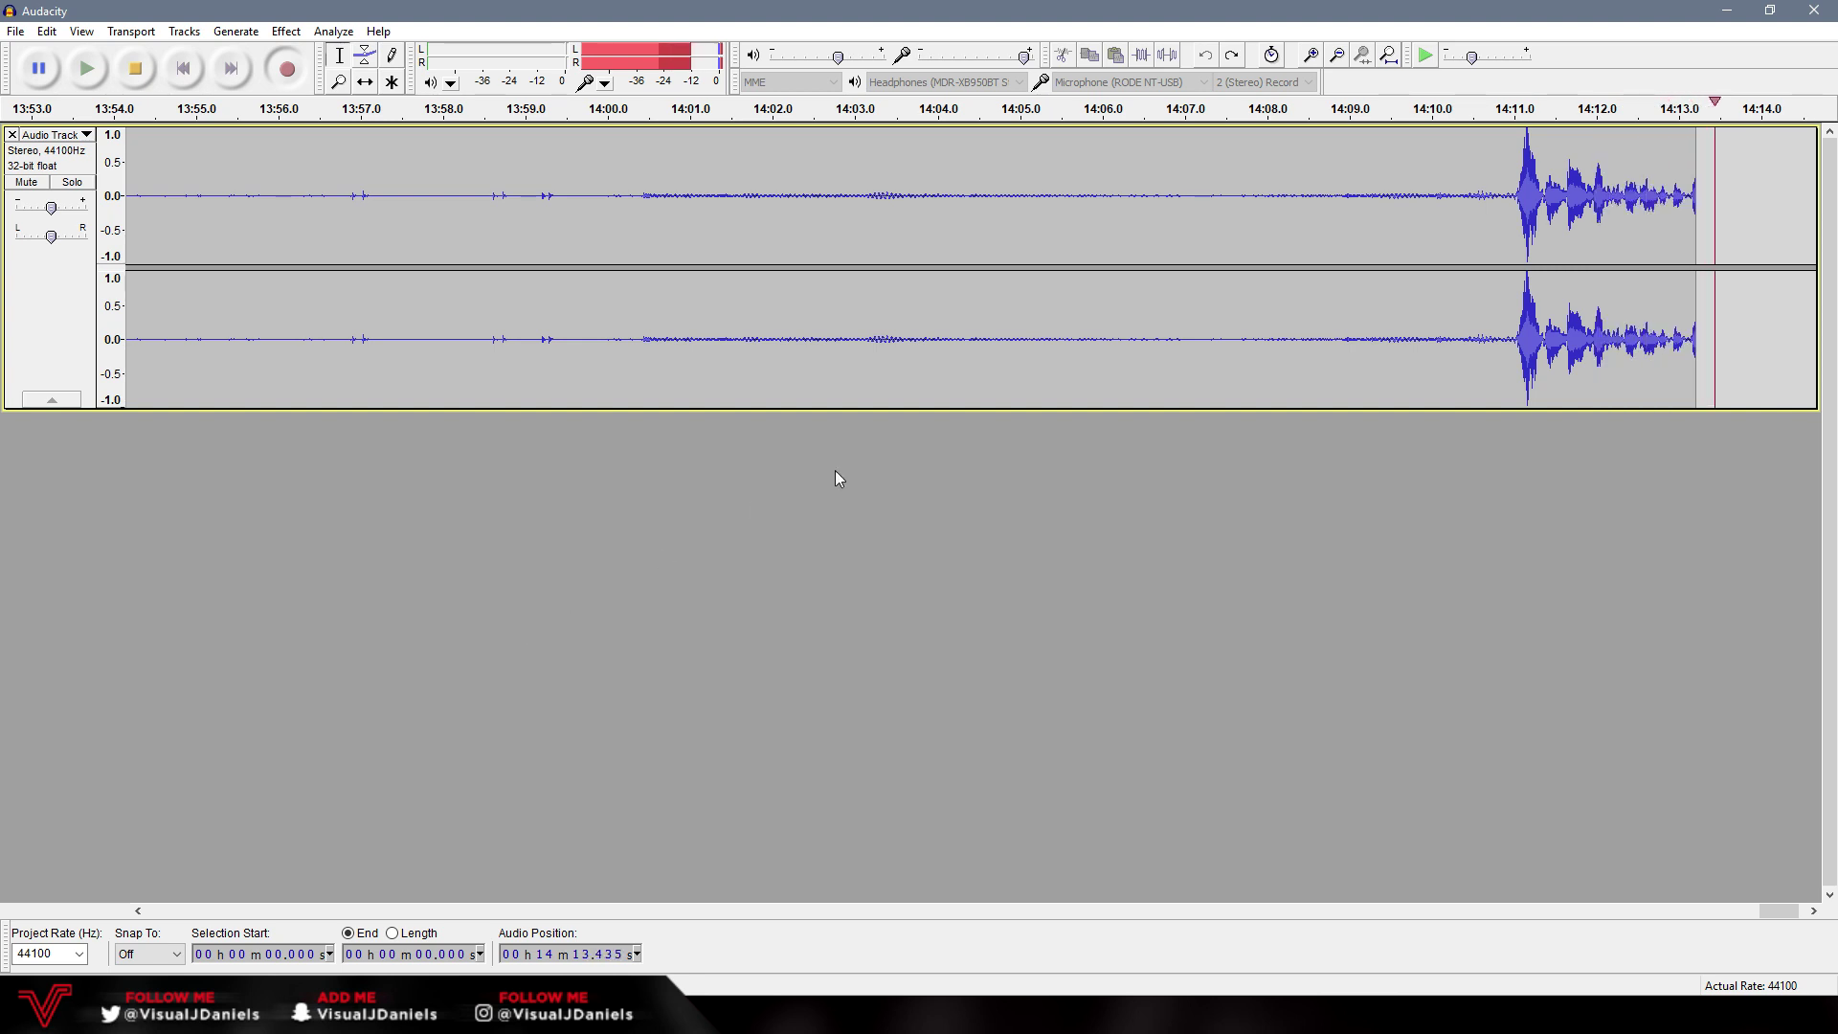
click(1727, 9)
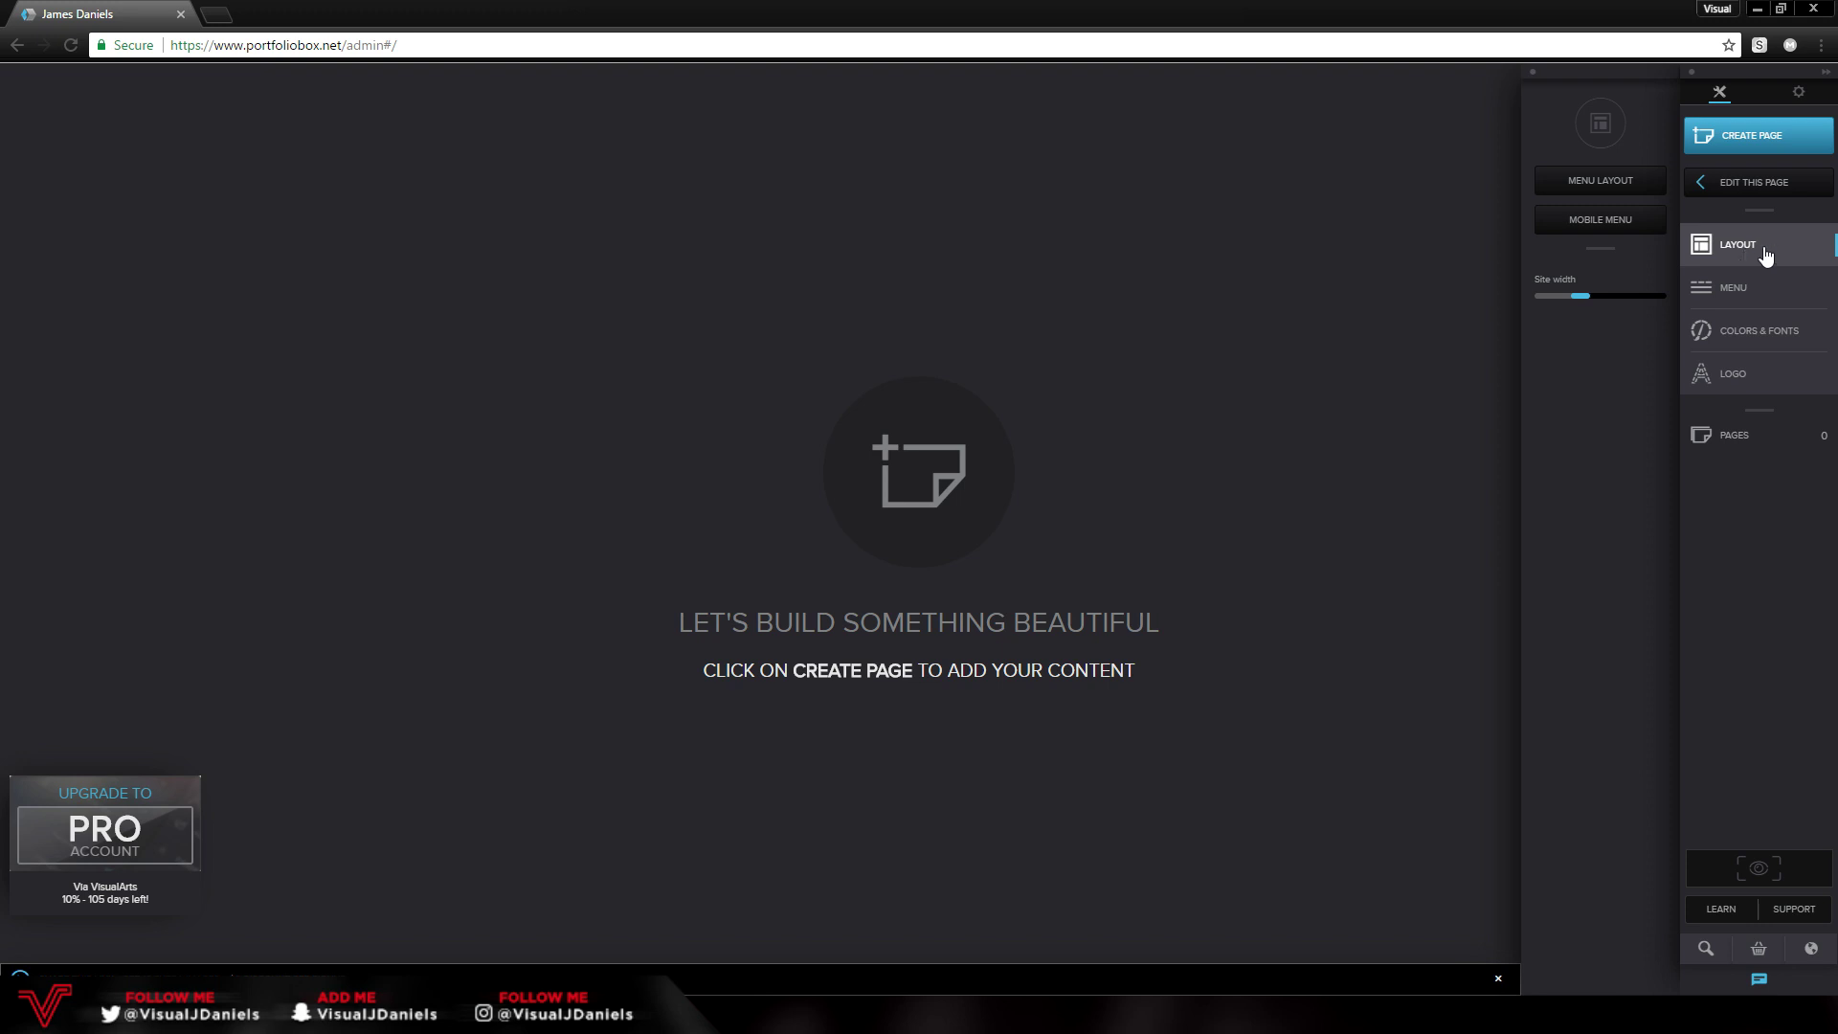
click(1728, 247)
click(1733, 287)
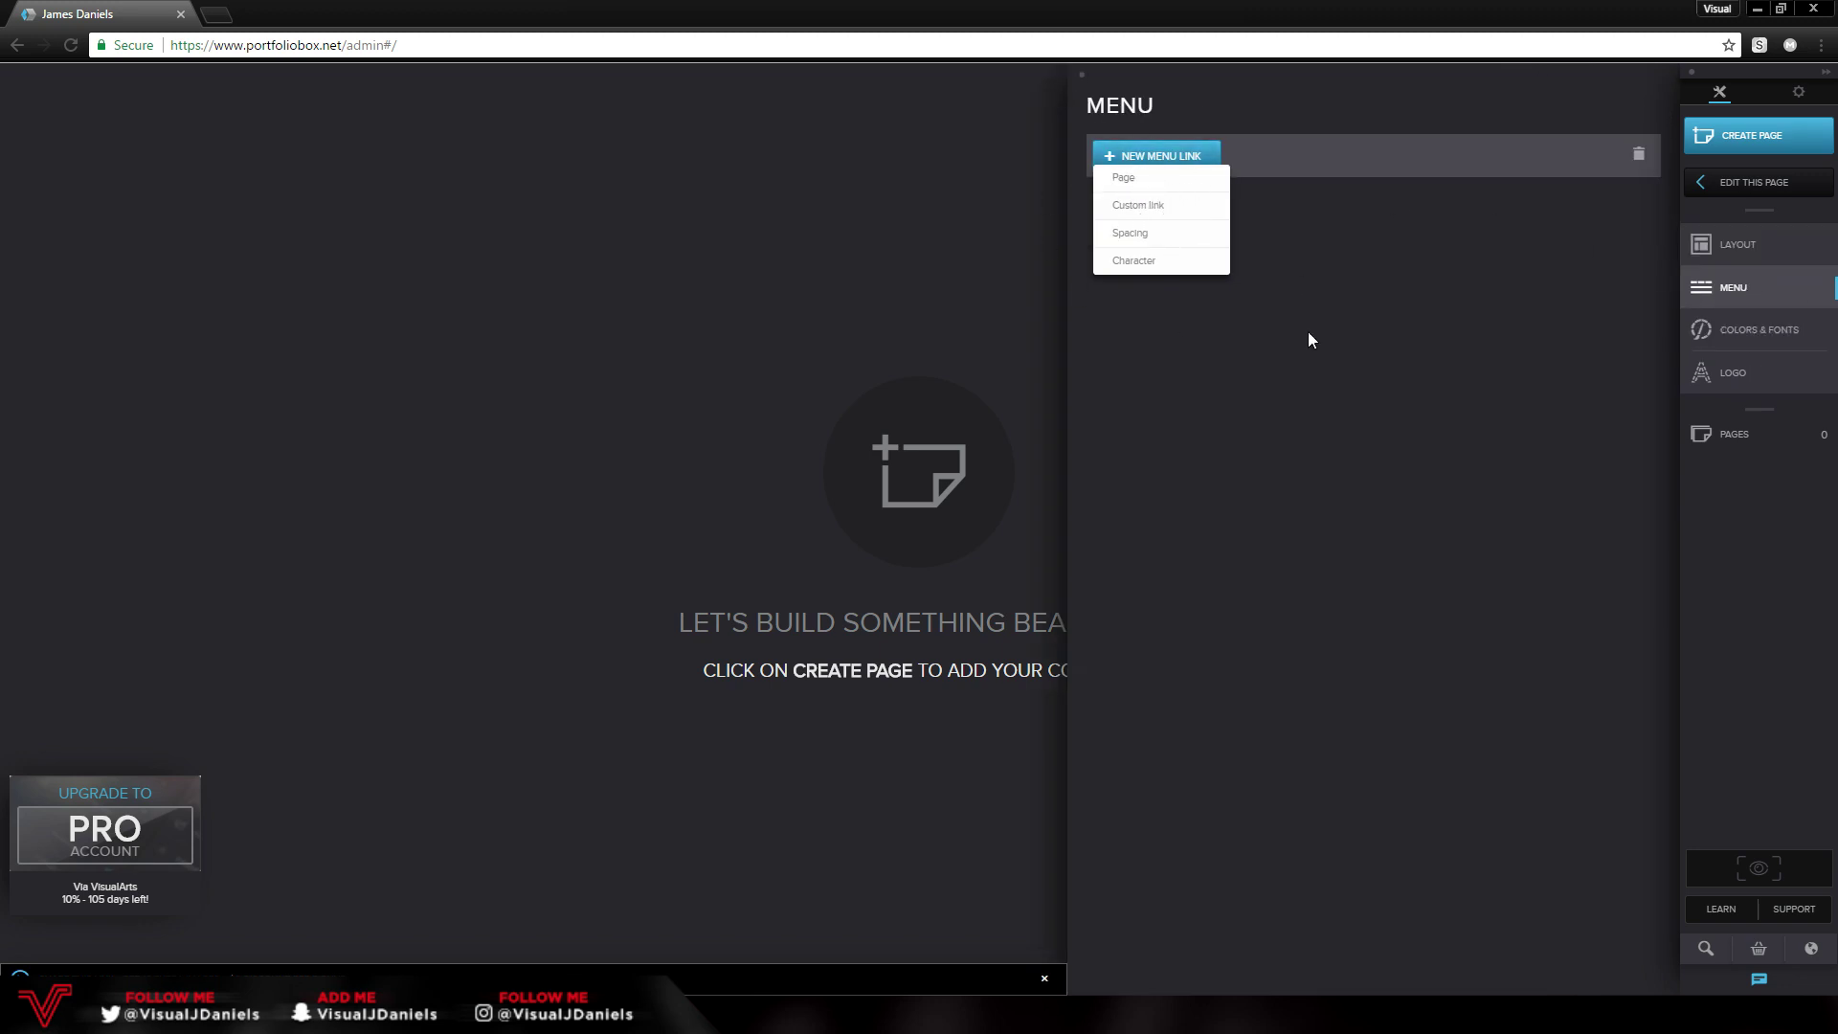
click(1773, 332)
click(1575, 306)
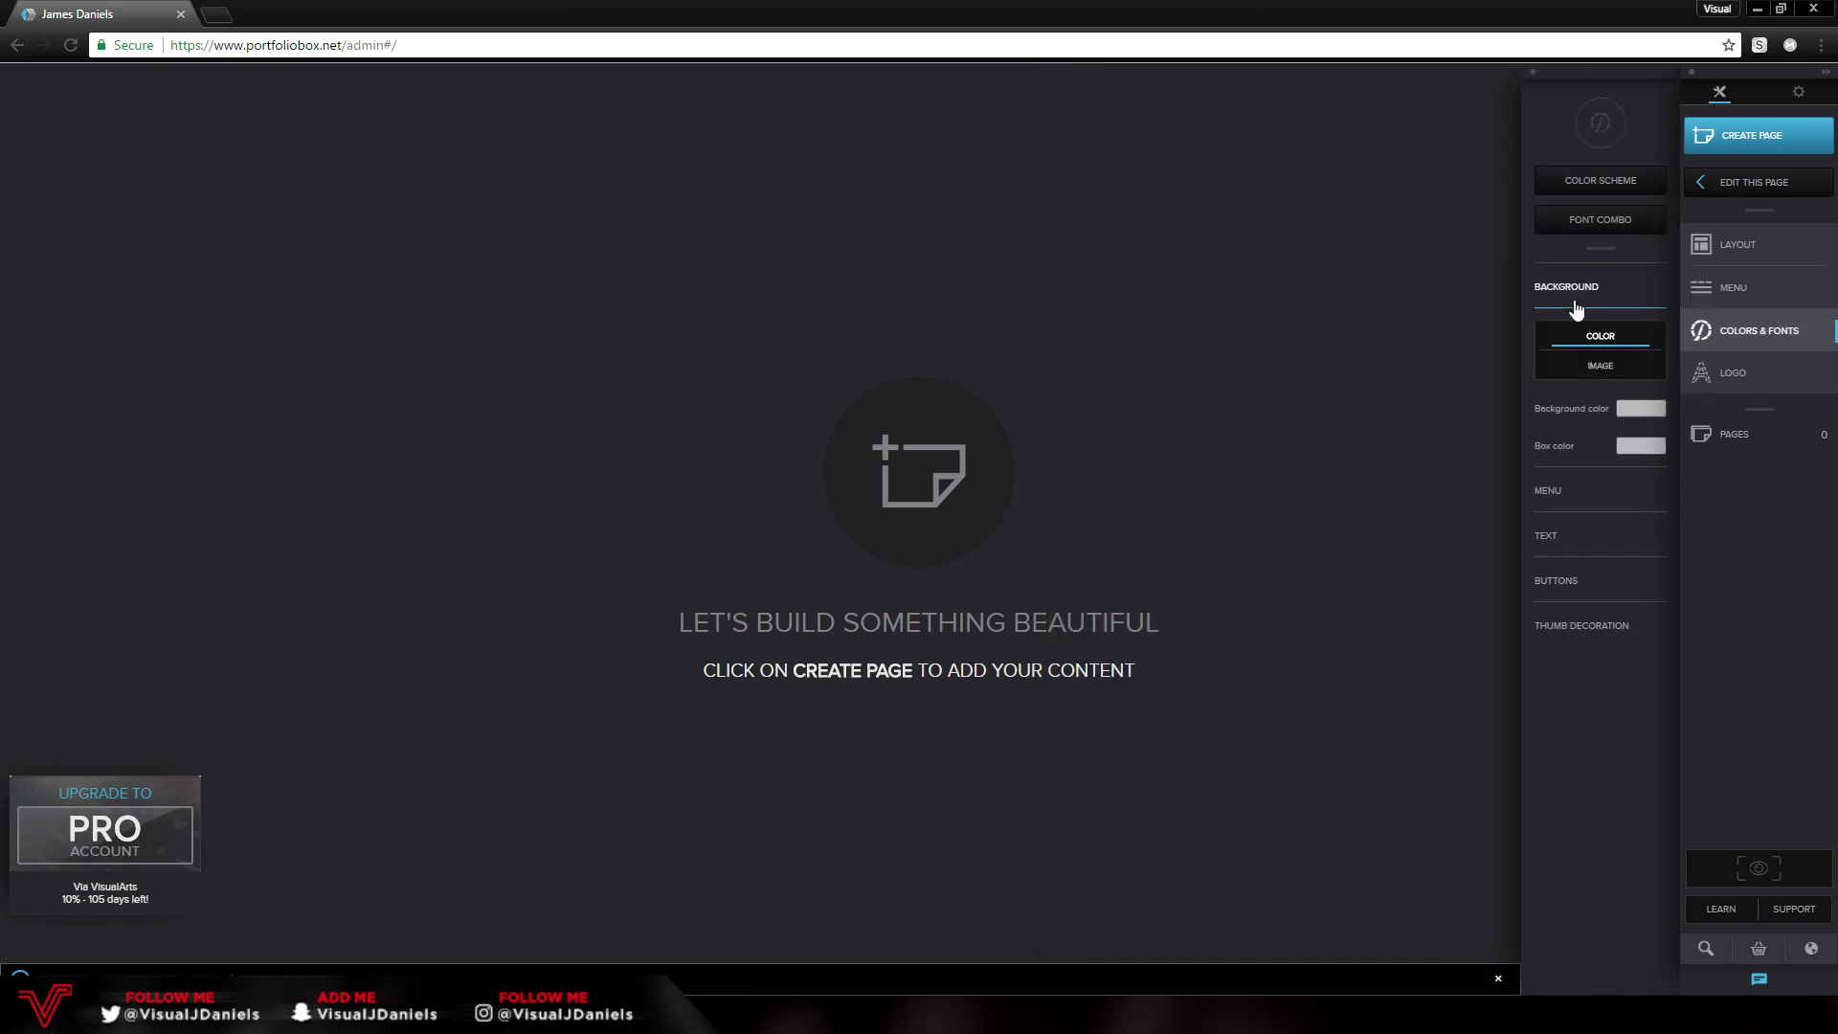
click(1578, 490)
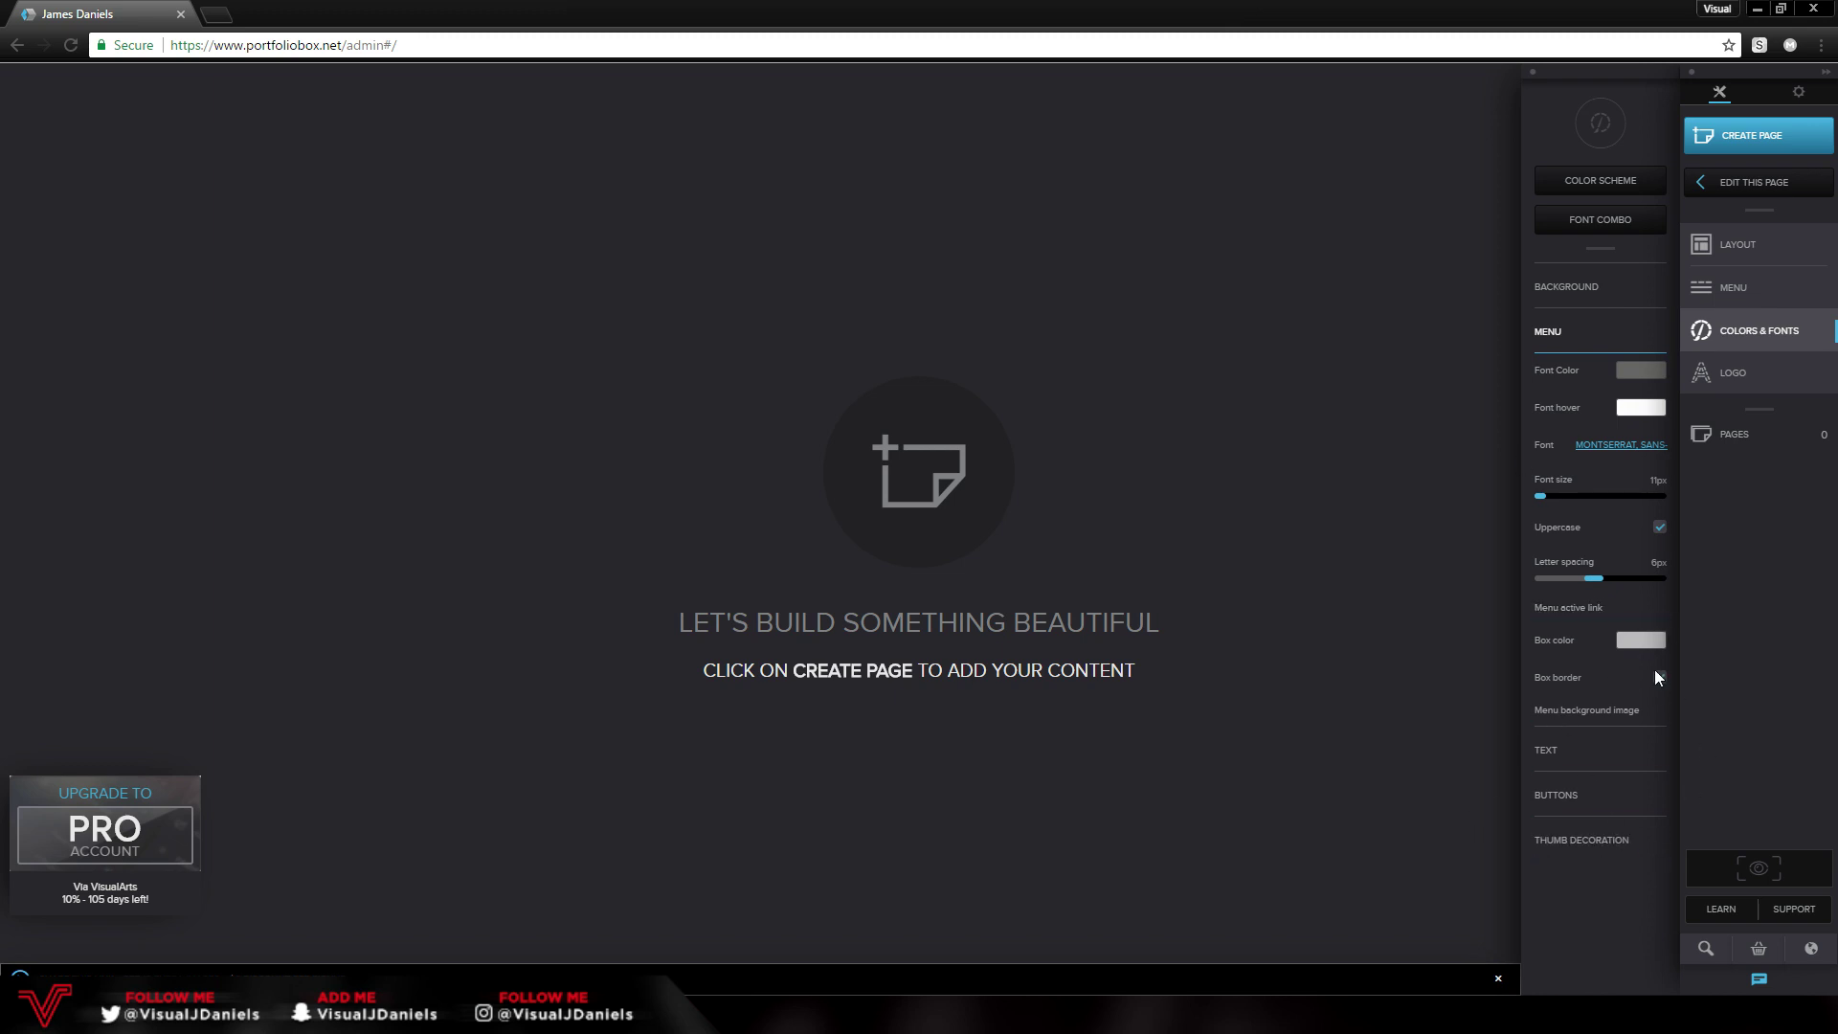
click(1770, 383)
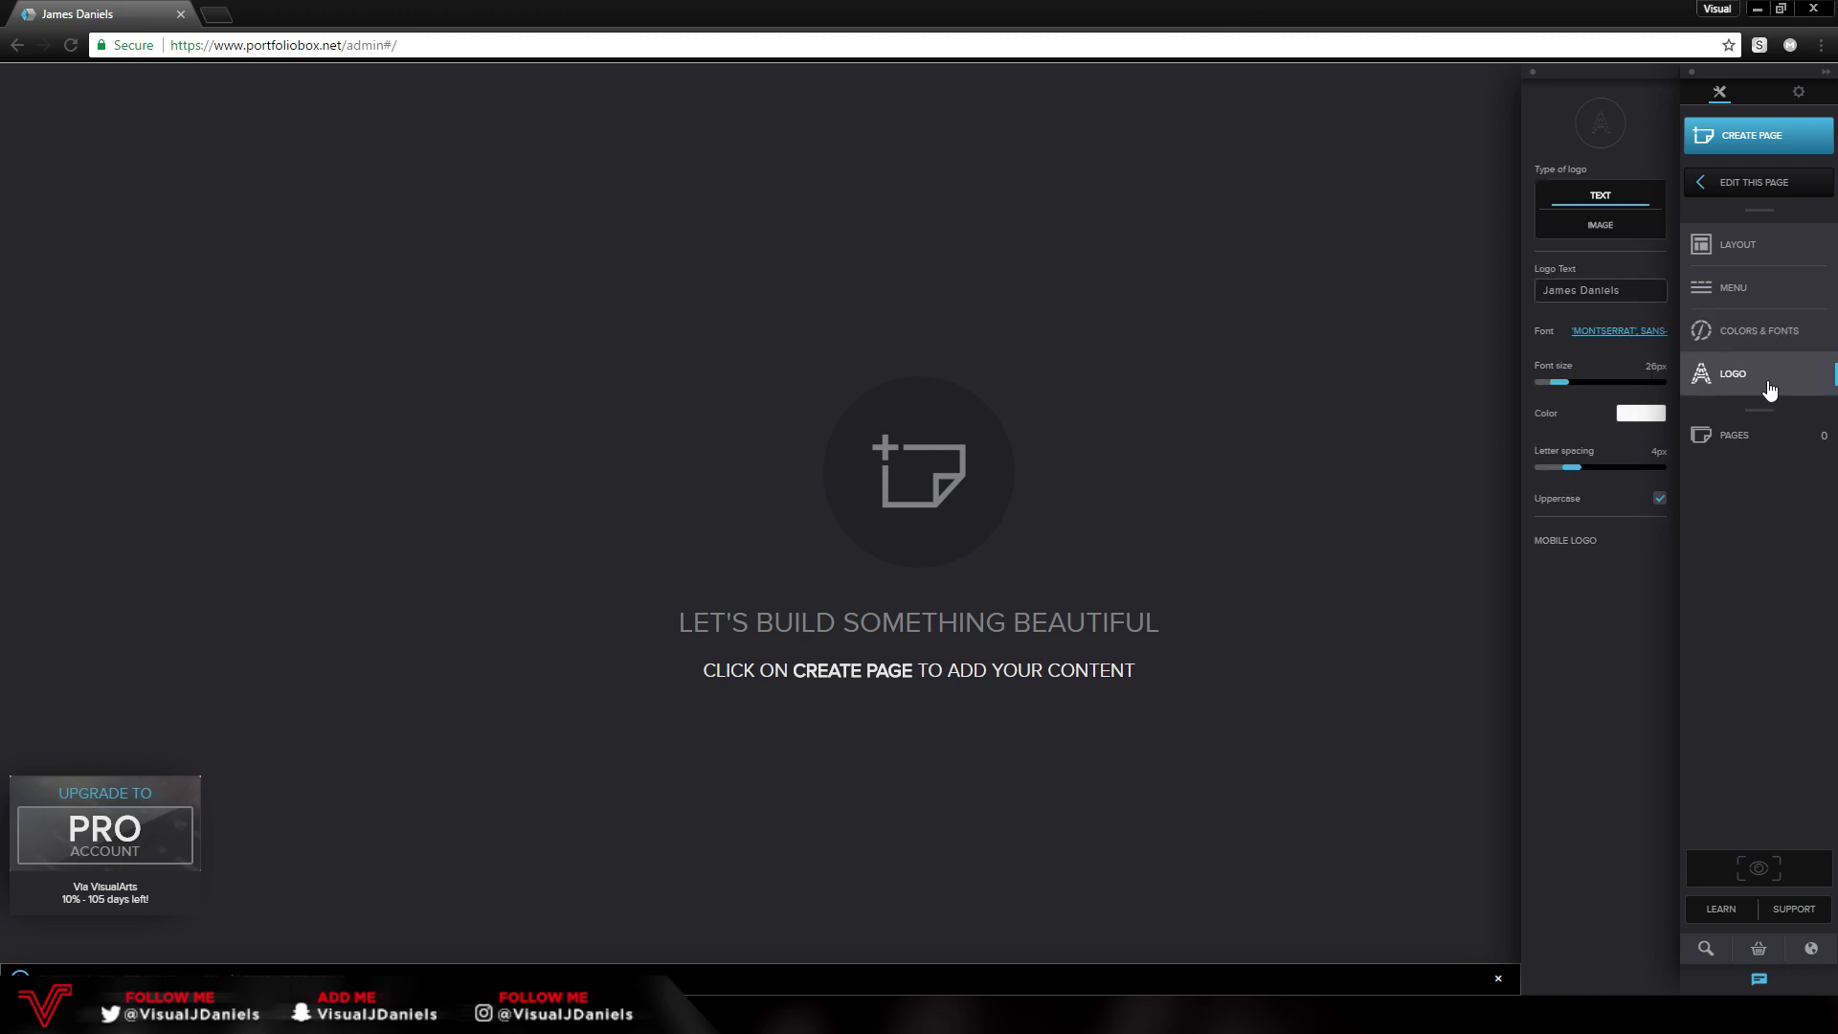
drag(1629, 291, 1483, 274)
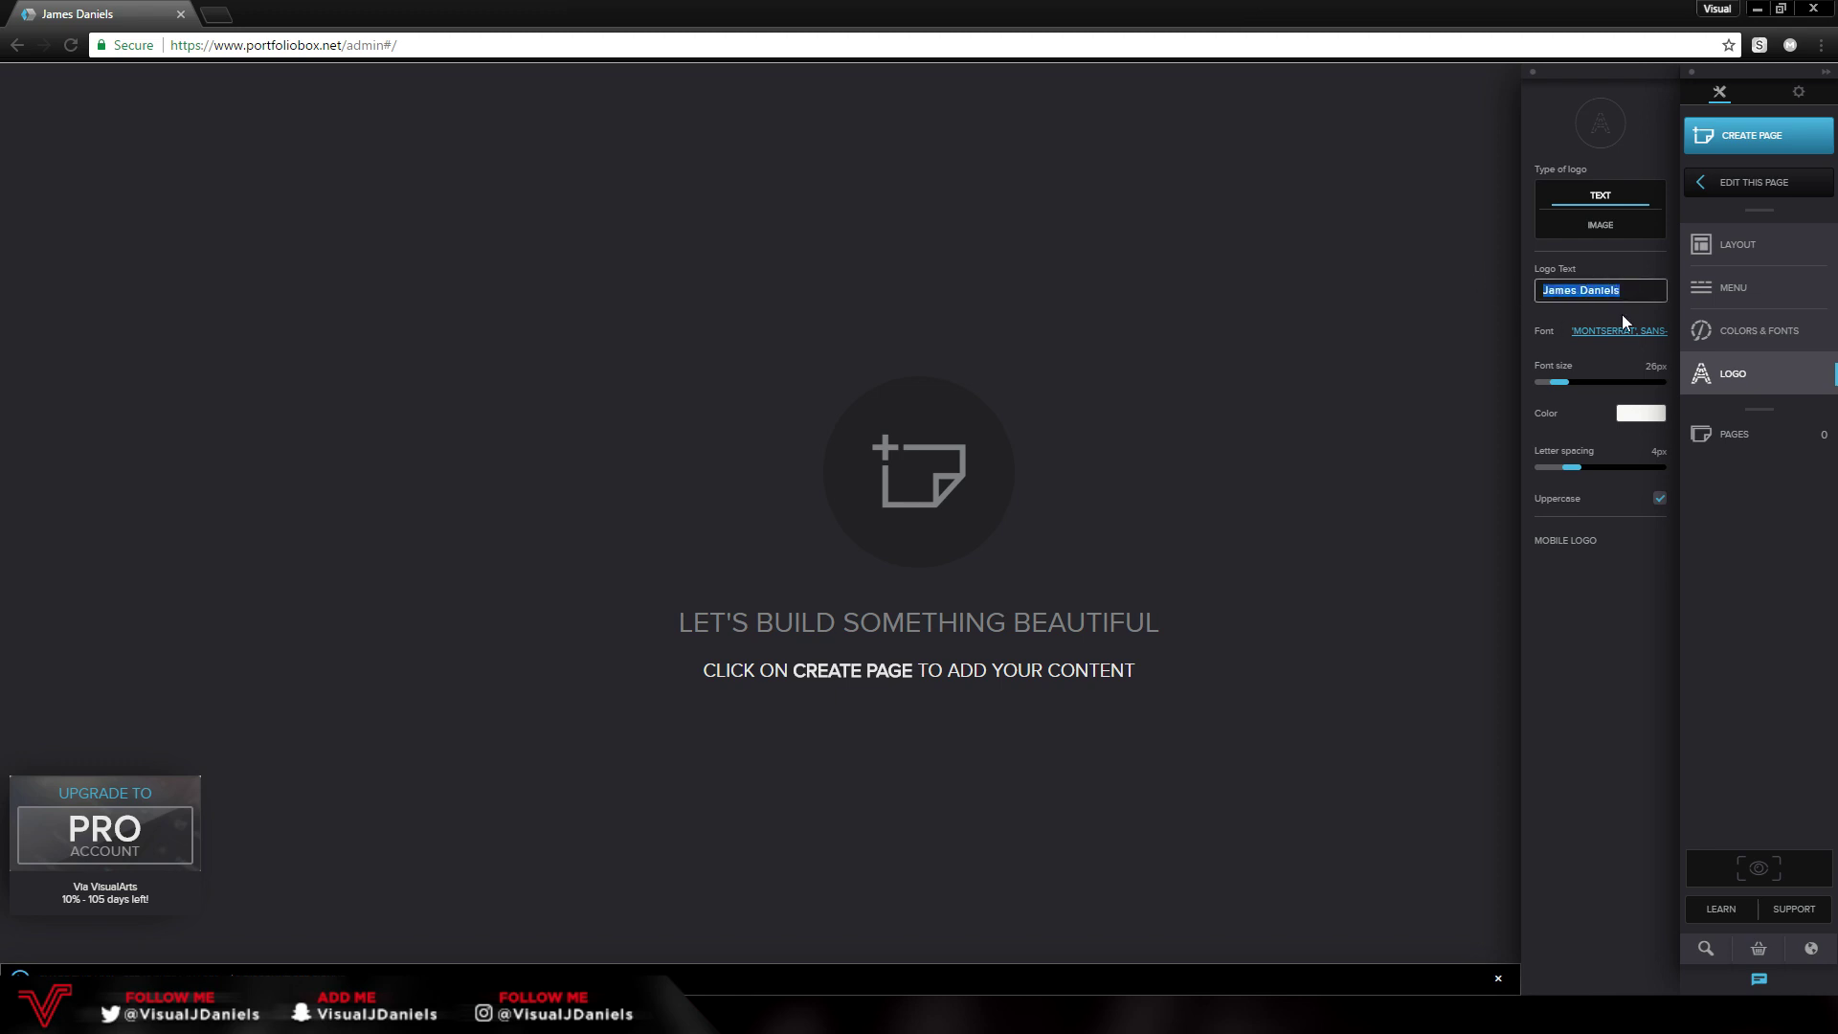
click(1764, 442)
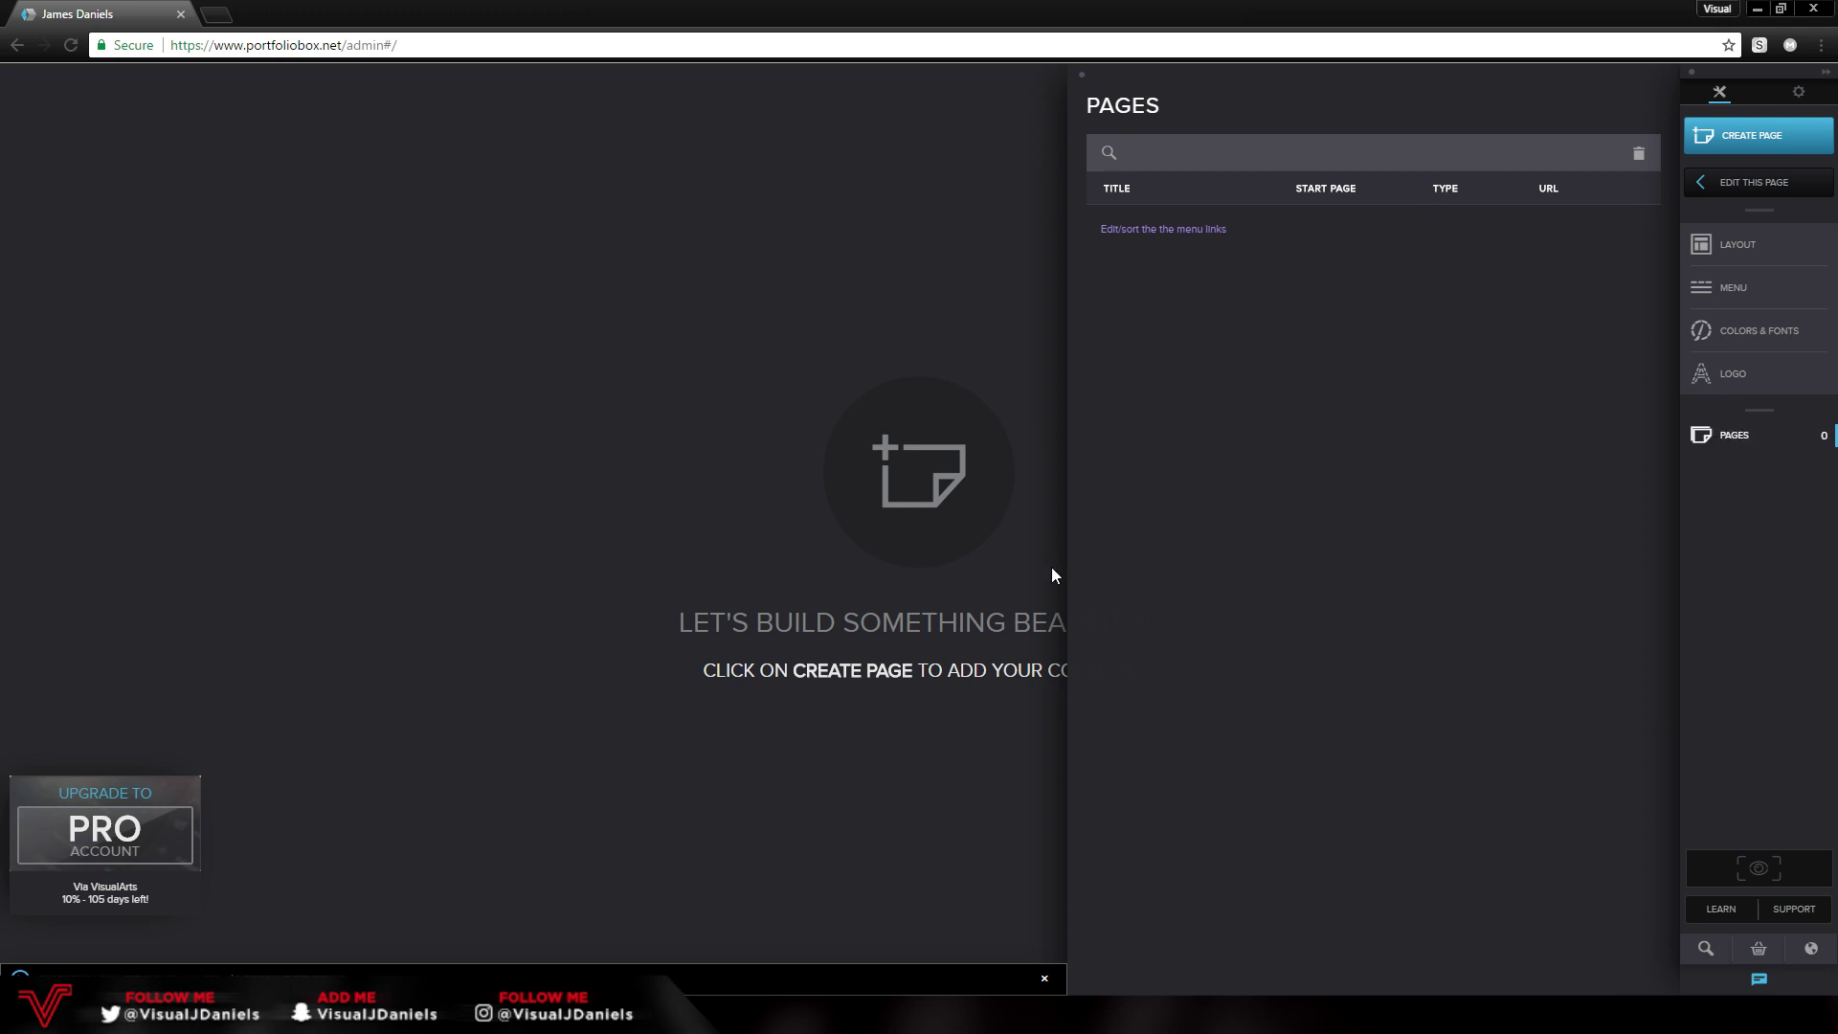
- Review the site's general, statistics, language and SEO settings and its social media link options
click(1798, 93)
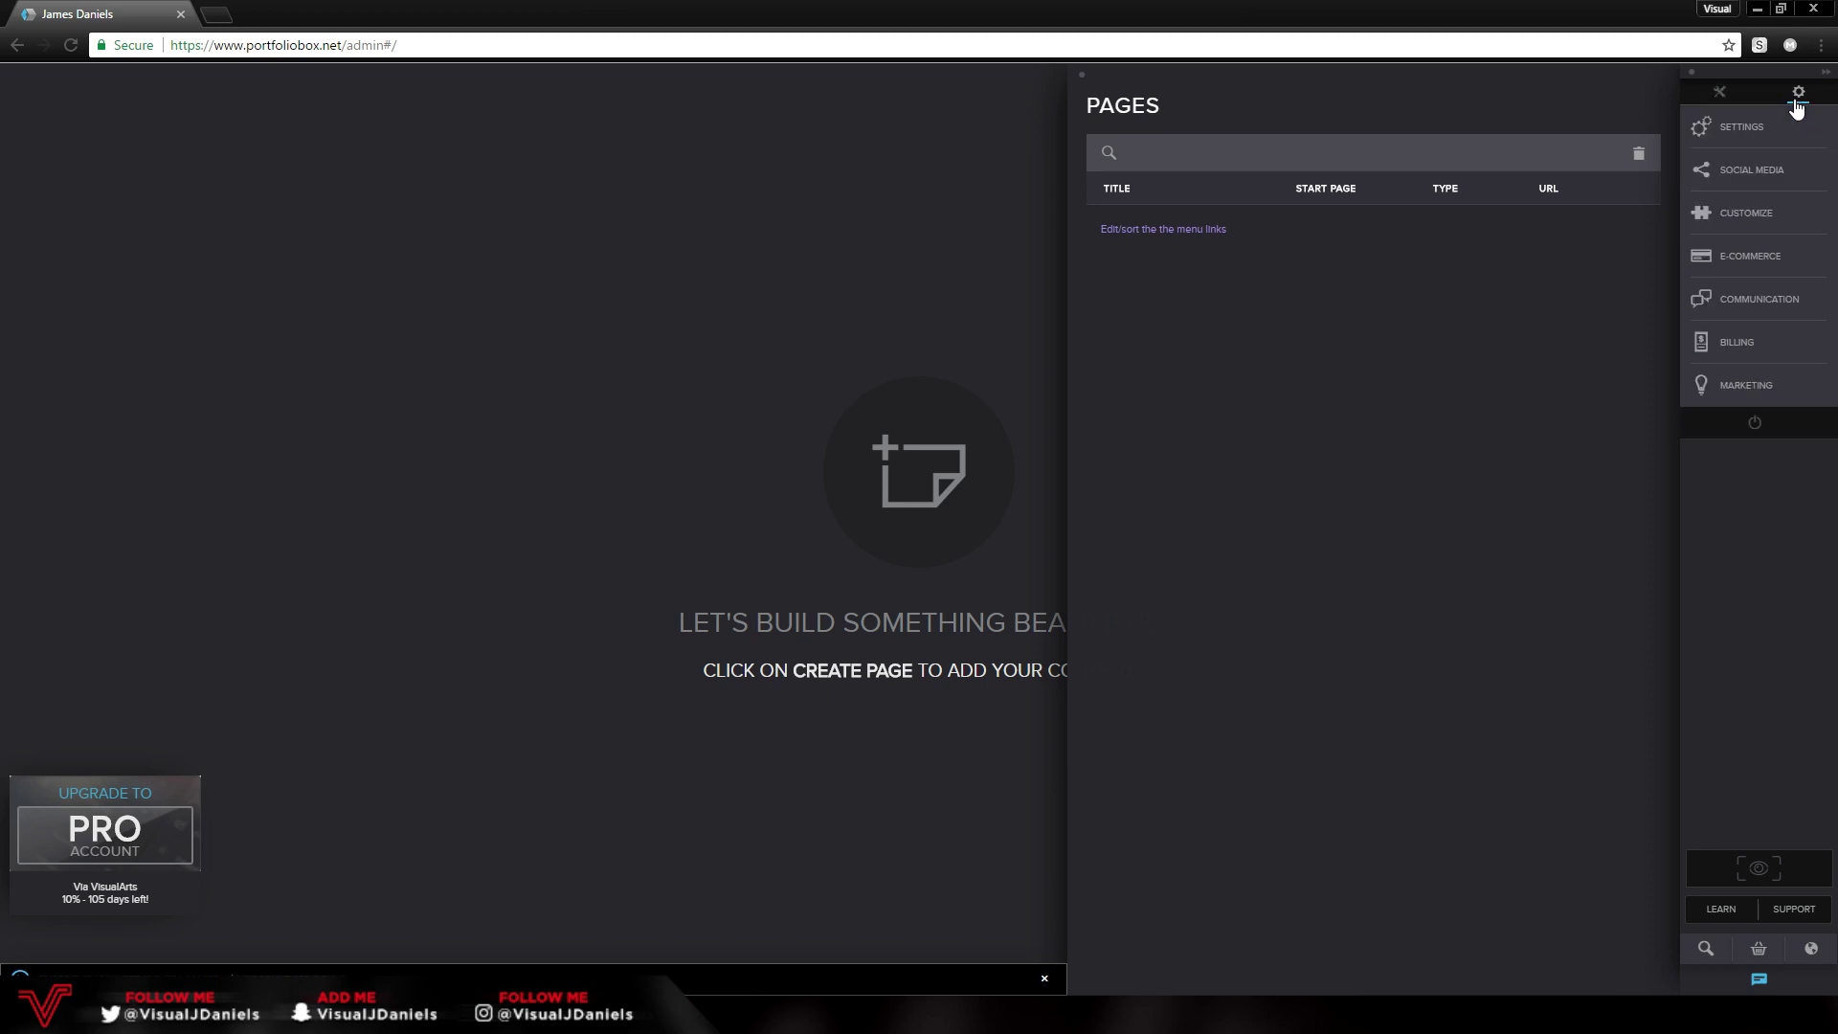
click(1754, 135)
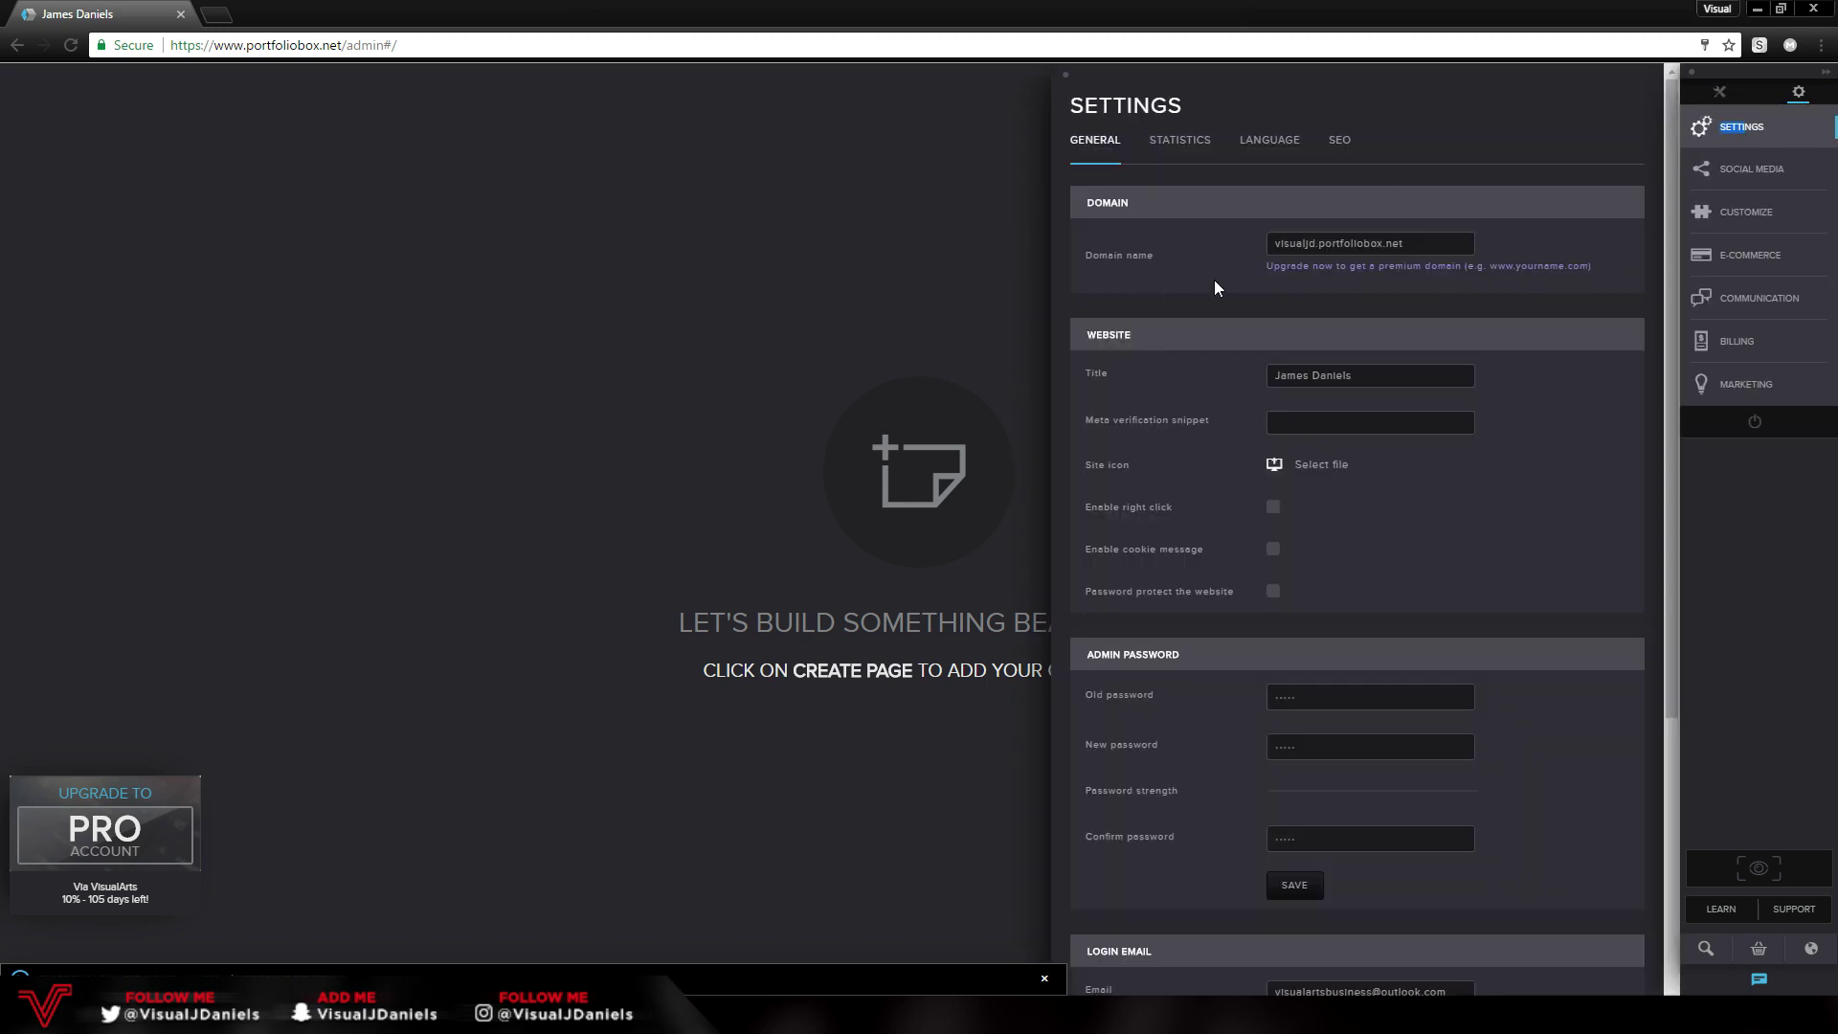
click(1184, 153)
click(1288, 151)
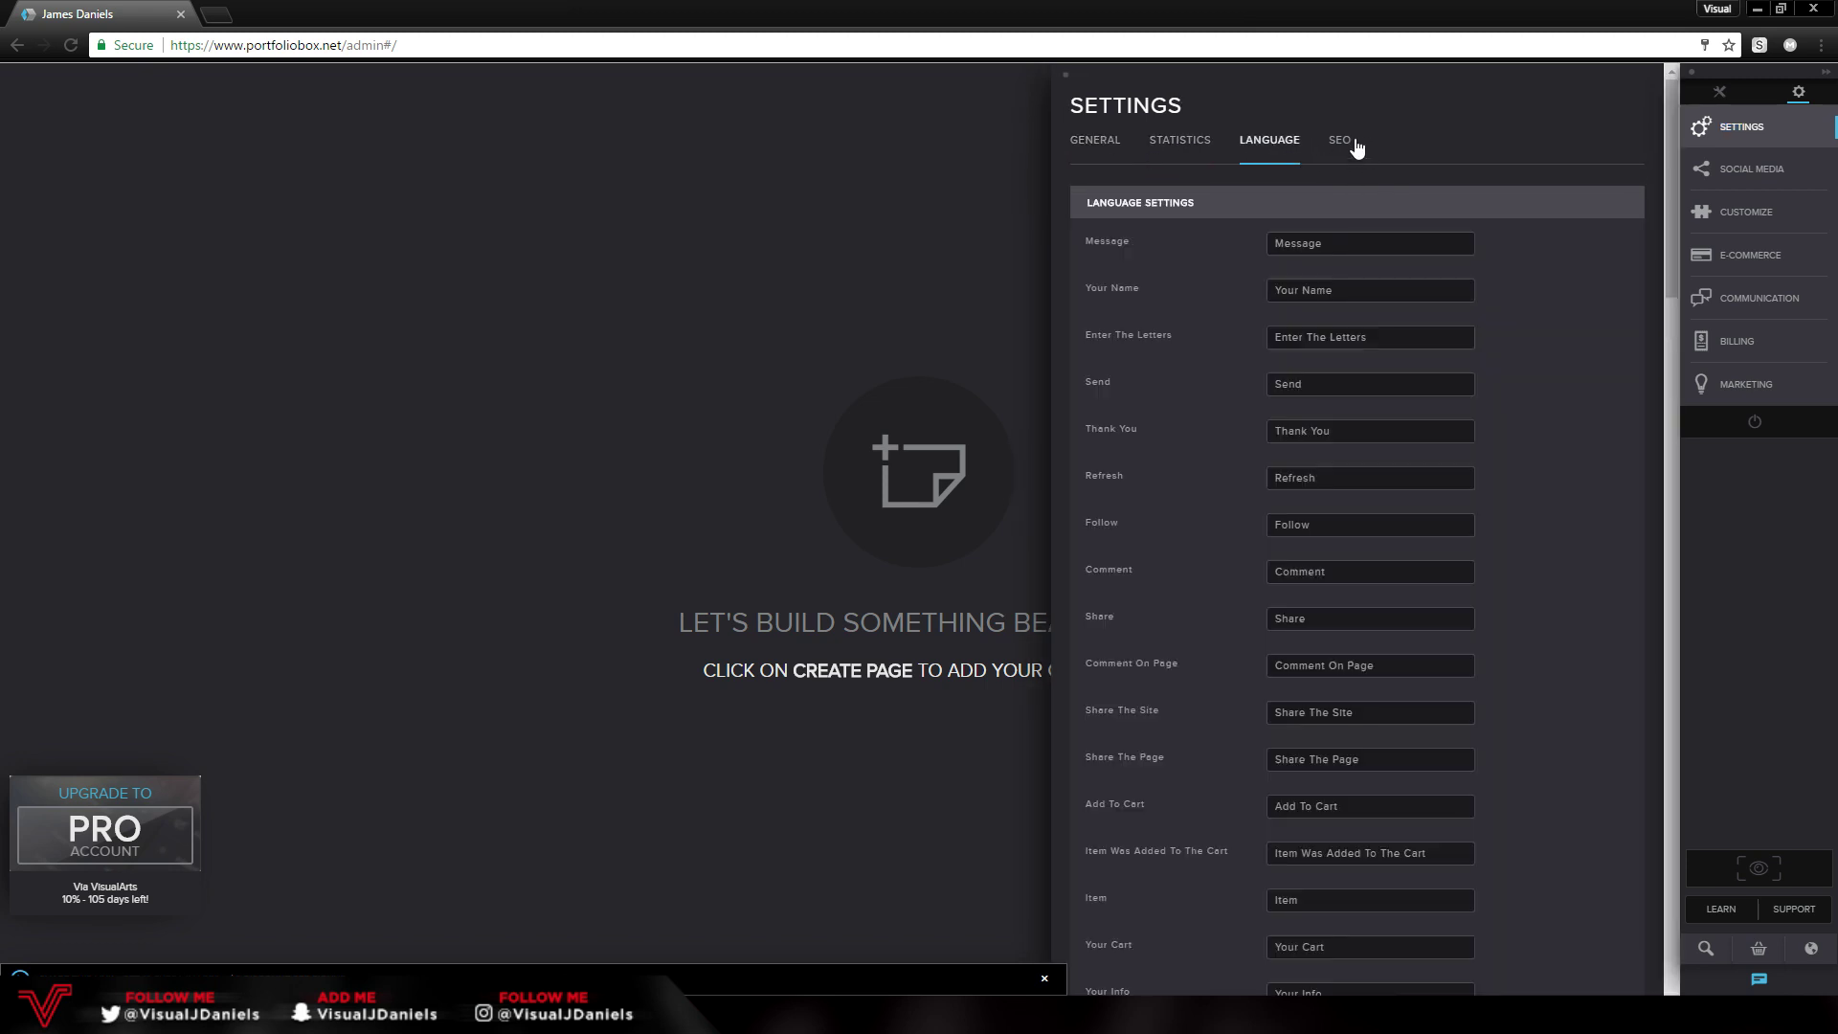
click(1360, 151)
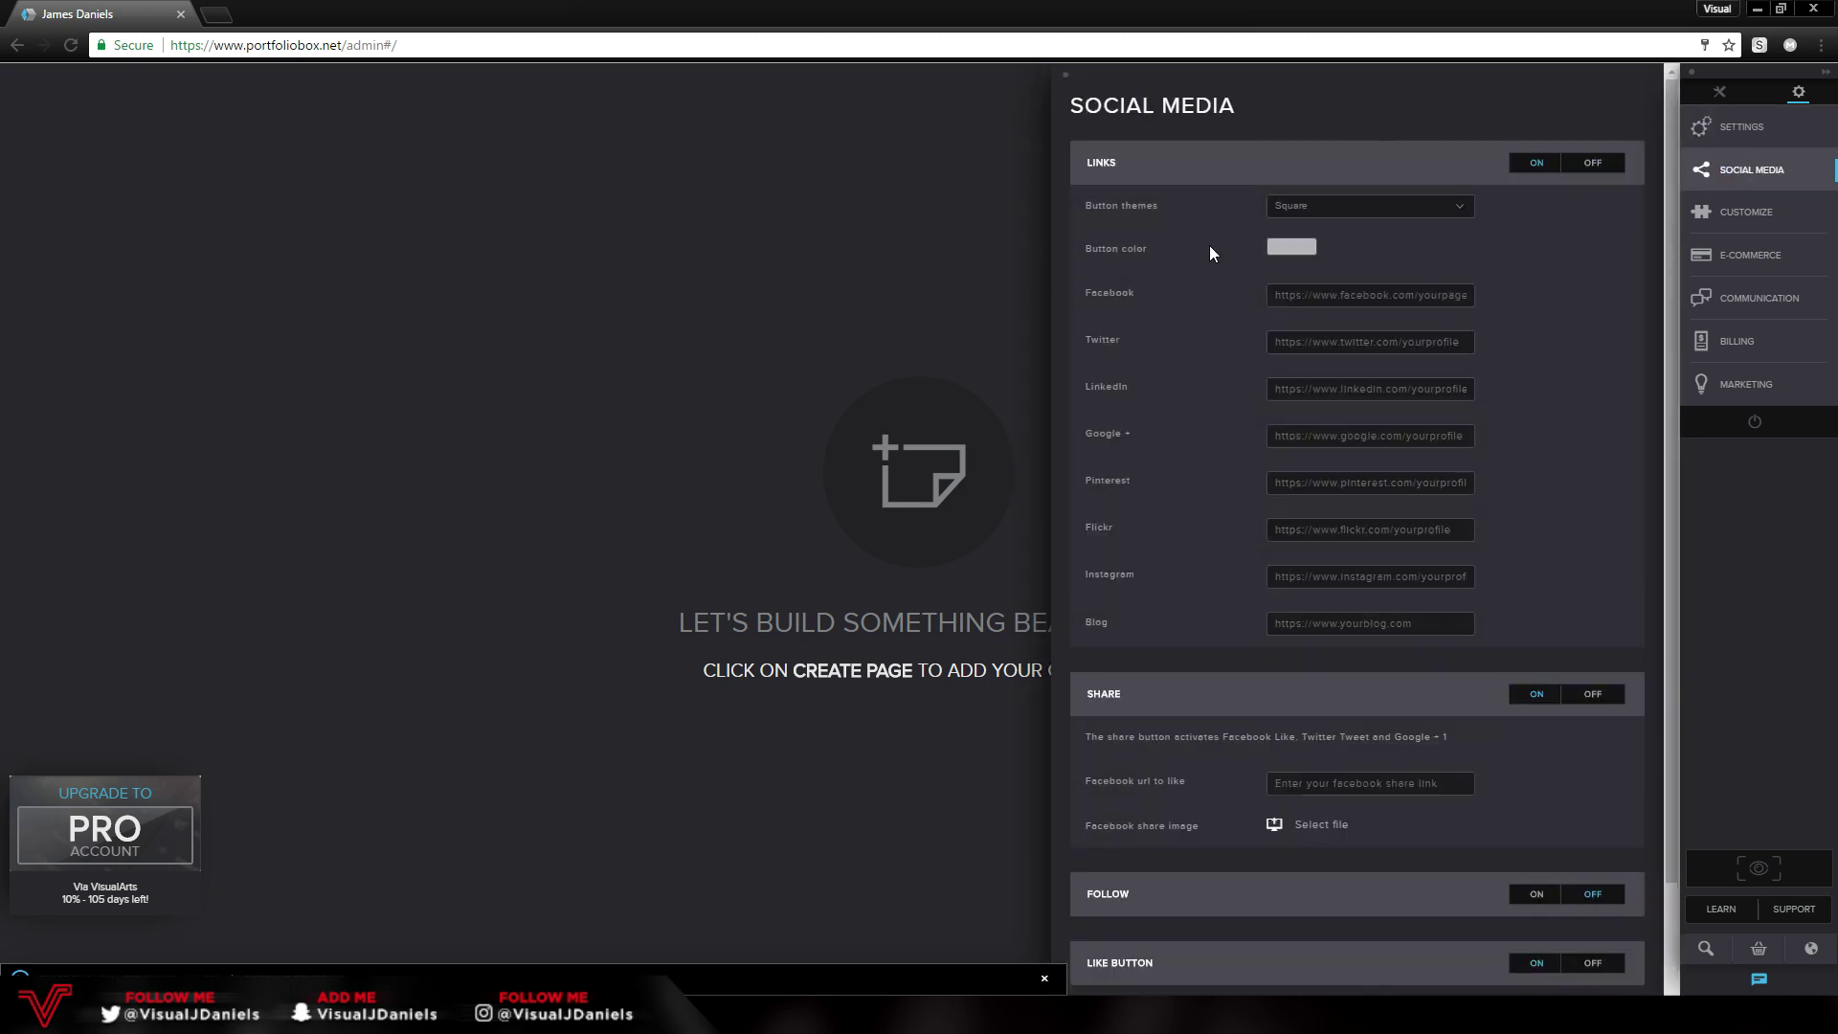
scroll(1235, 287, down, 2)
scroll(1333, 372, up, 2)
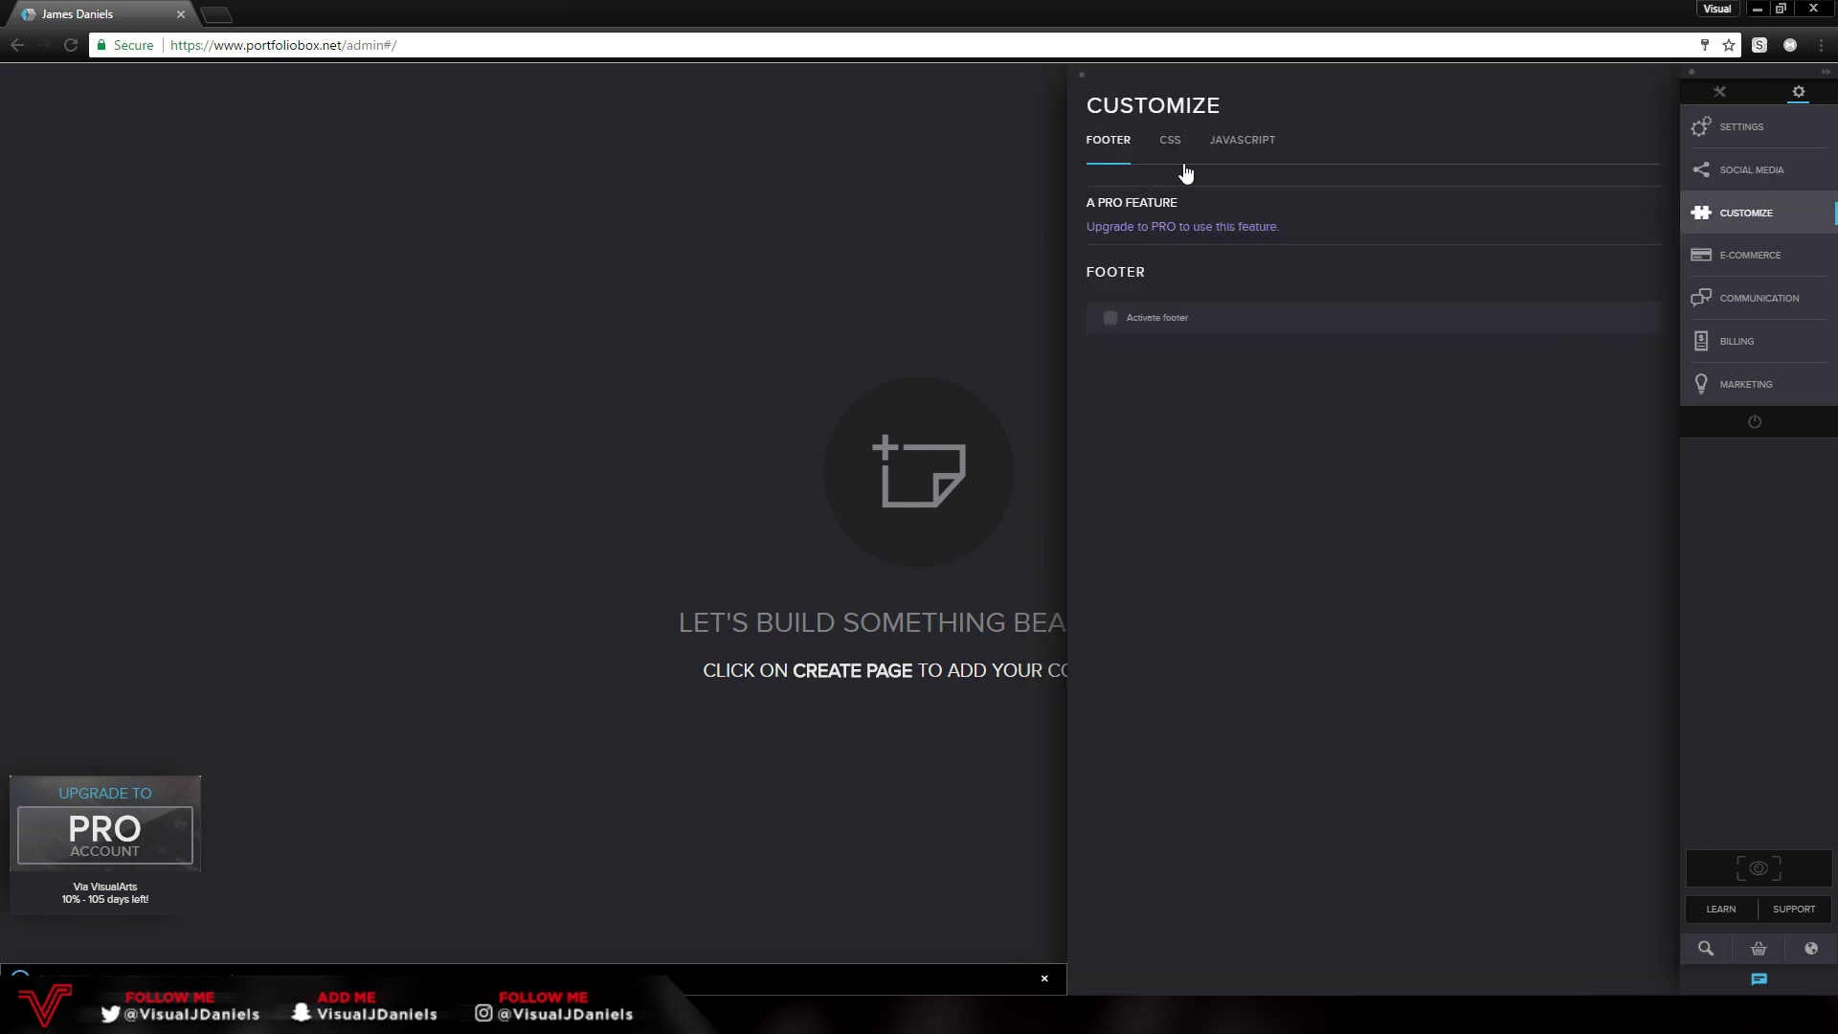
- Examine the footer, CSS and JavaScript customization sections and the e-commerce shop settings
click(1172, 143)
click(1242, 143)
click(1170, 143)
click(1110, 153)
key(Tab)
key(shift+Tab)
click(1318, 336)
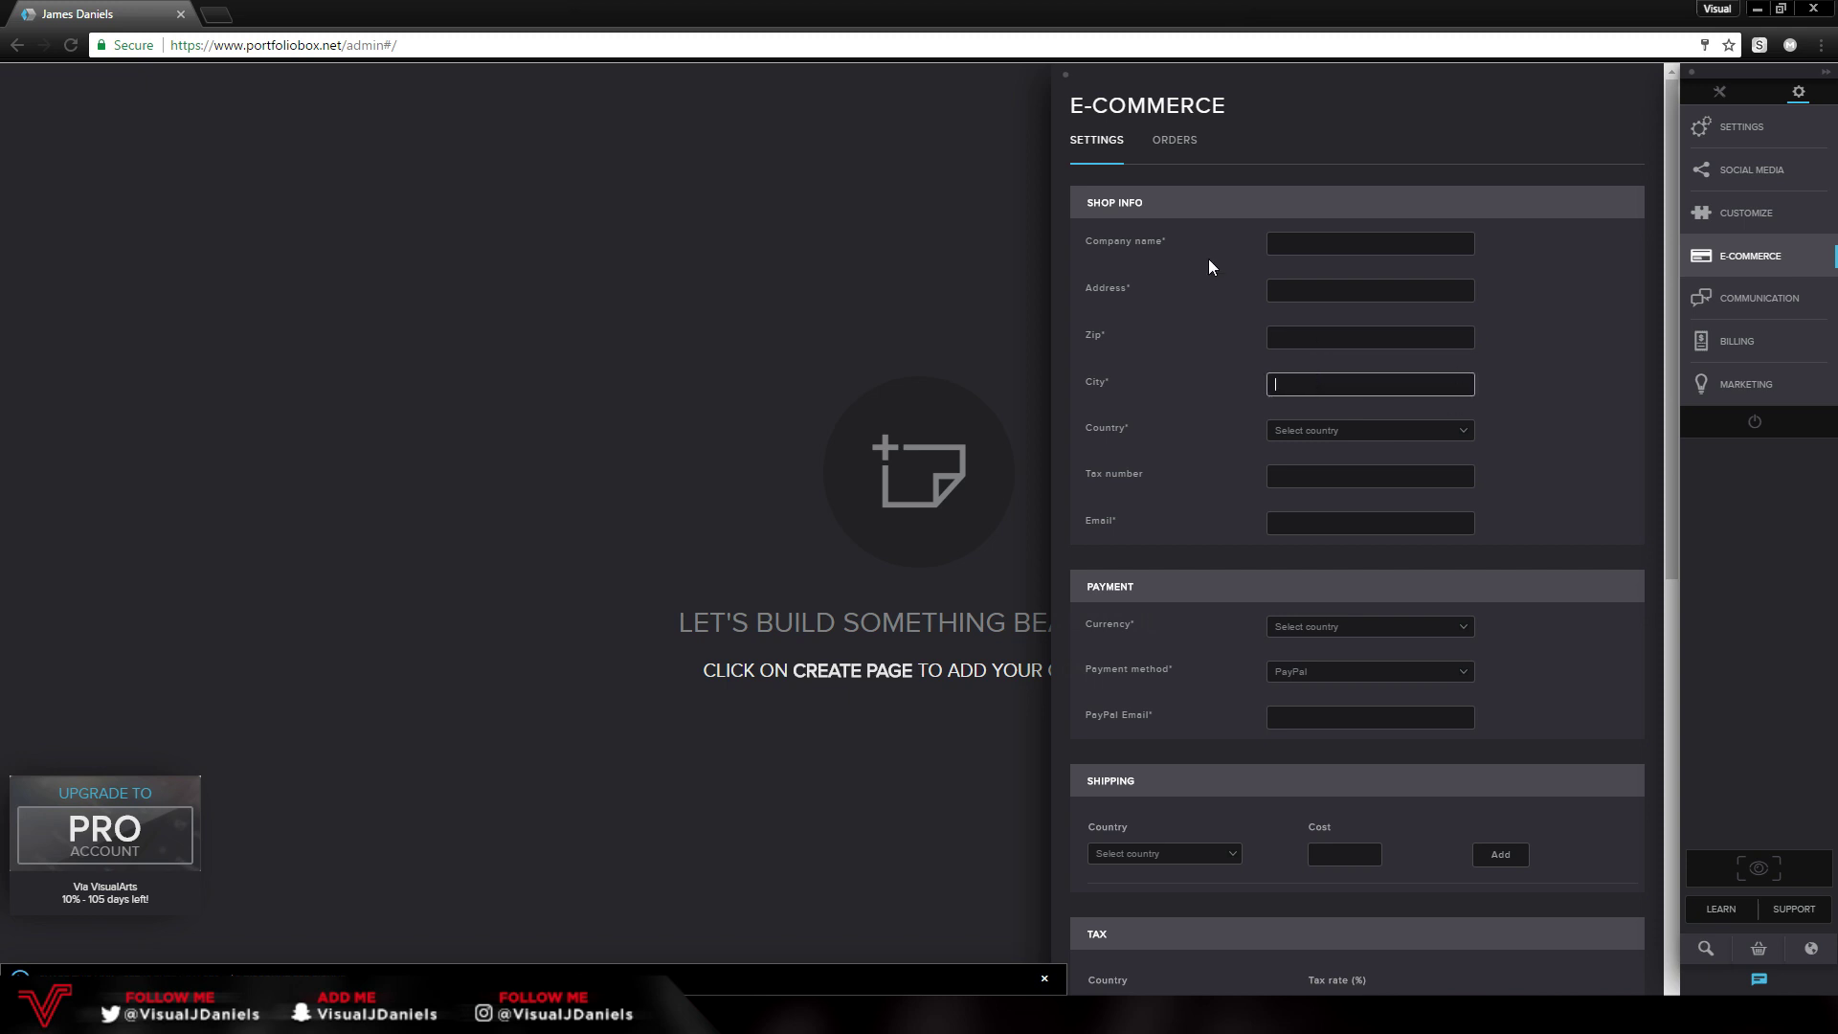
- Look over the blog comments and contact messages, the billing account details and the marketing to-do list
click(1760, 298)
click(1147, 140)
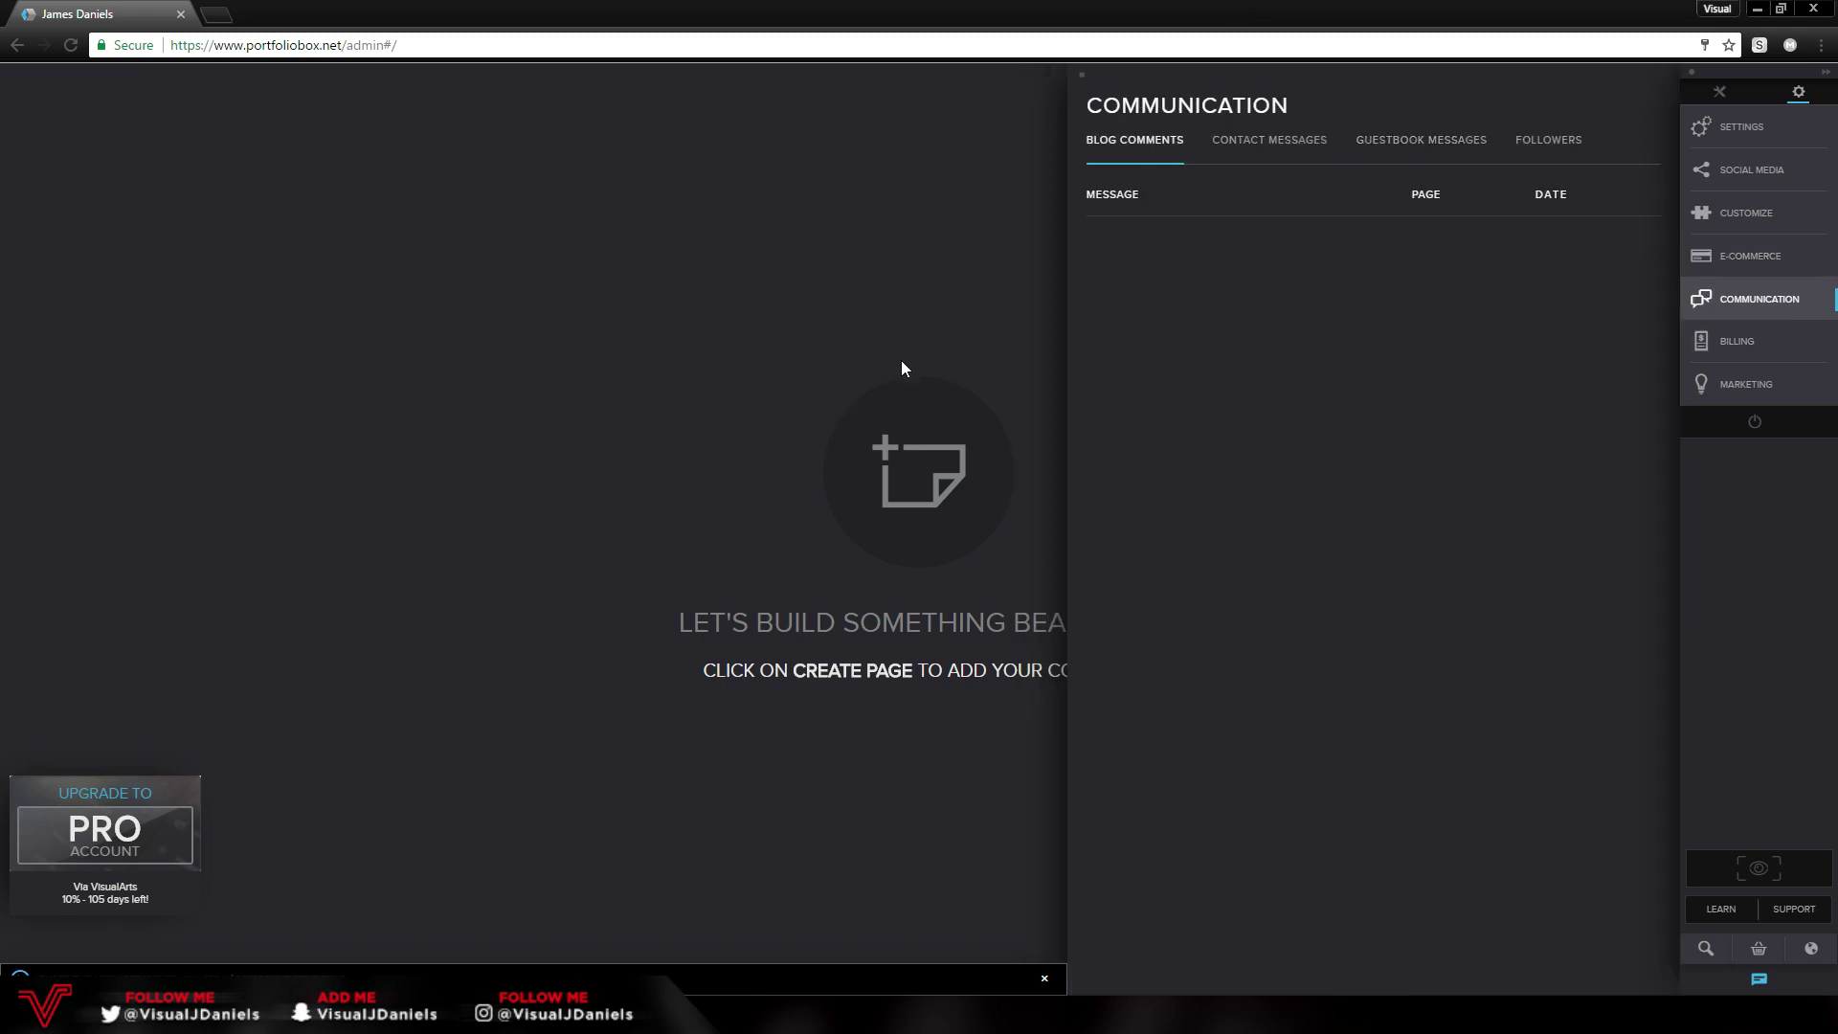
click(1317, 143)
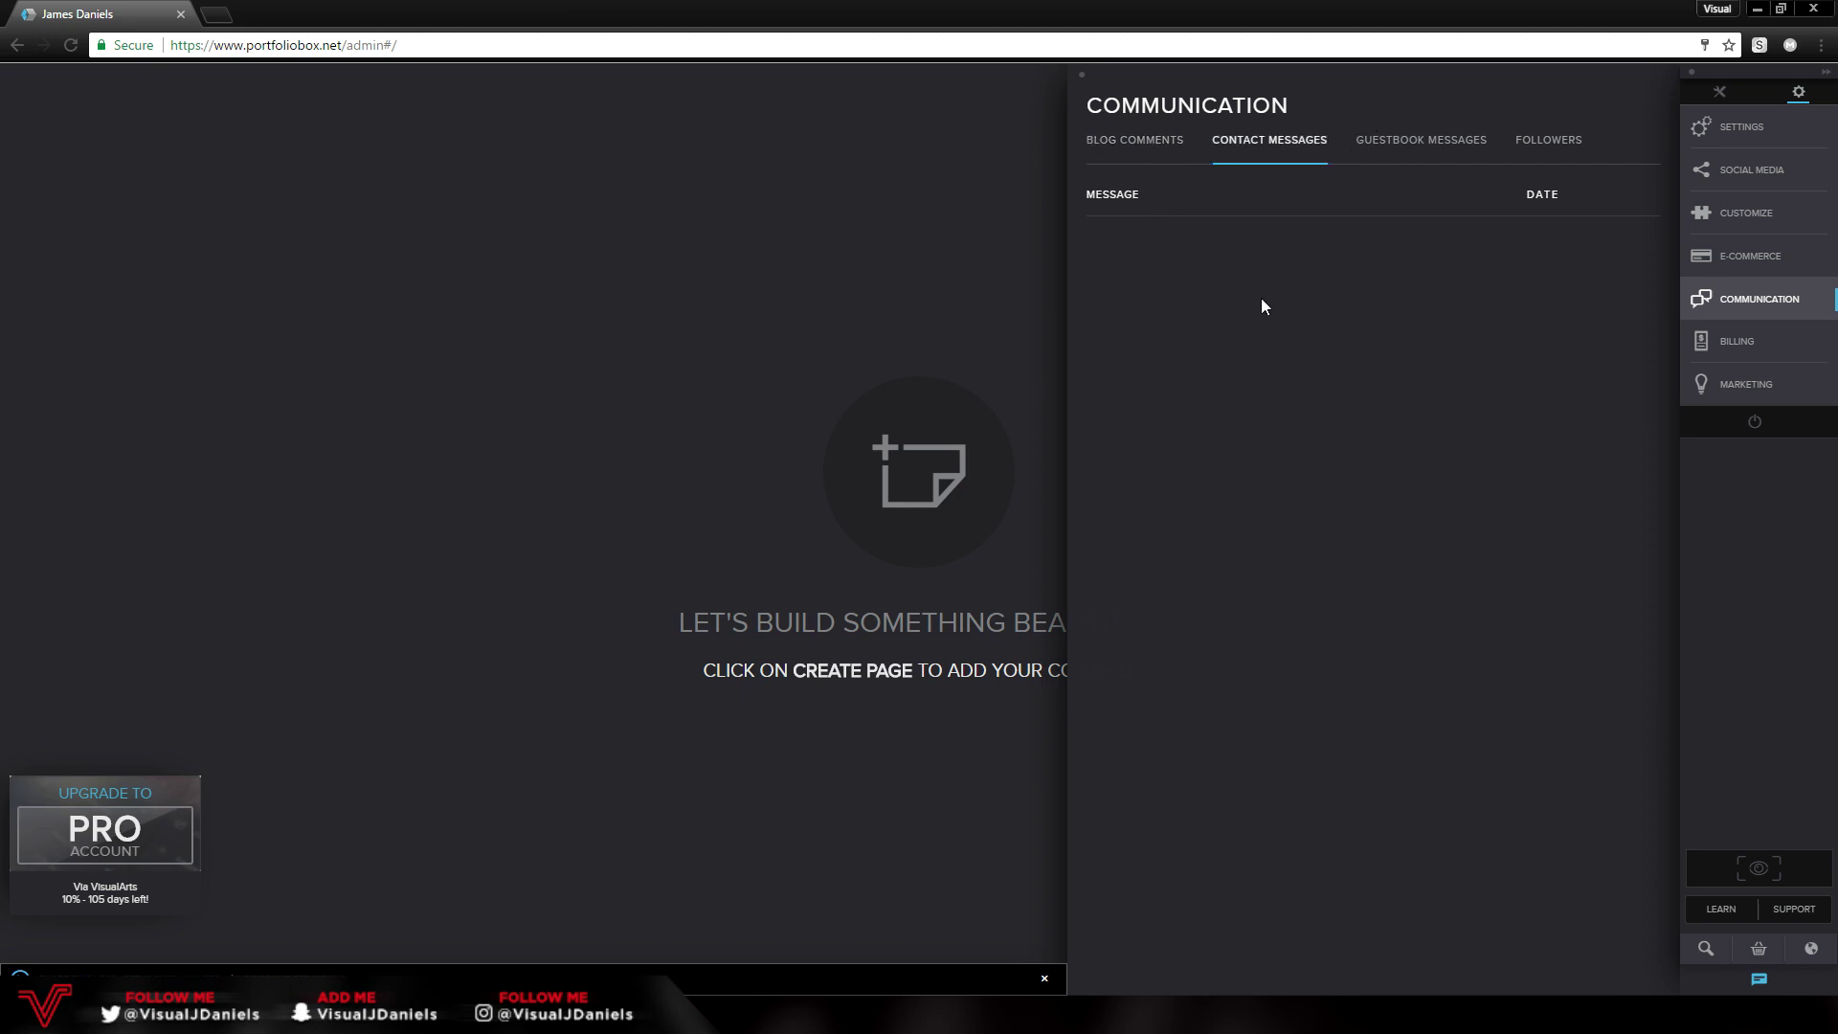
click(1737, 341)
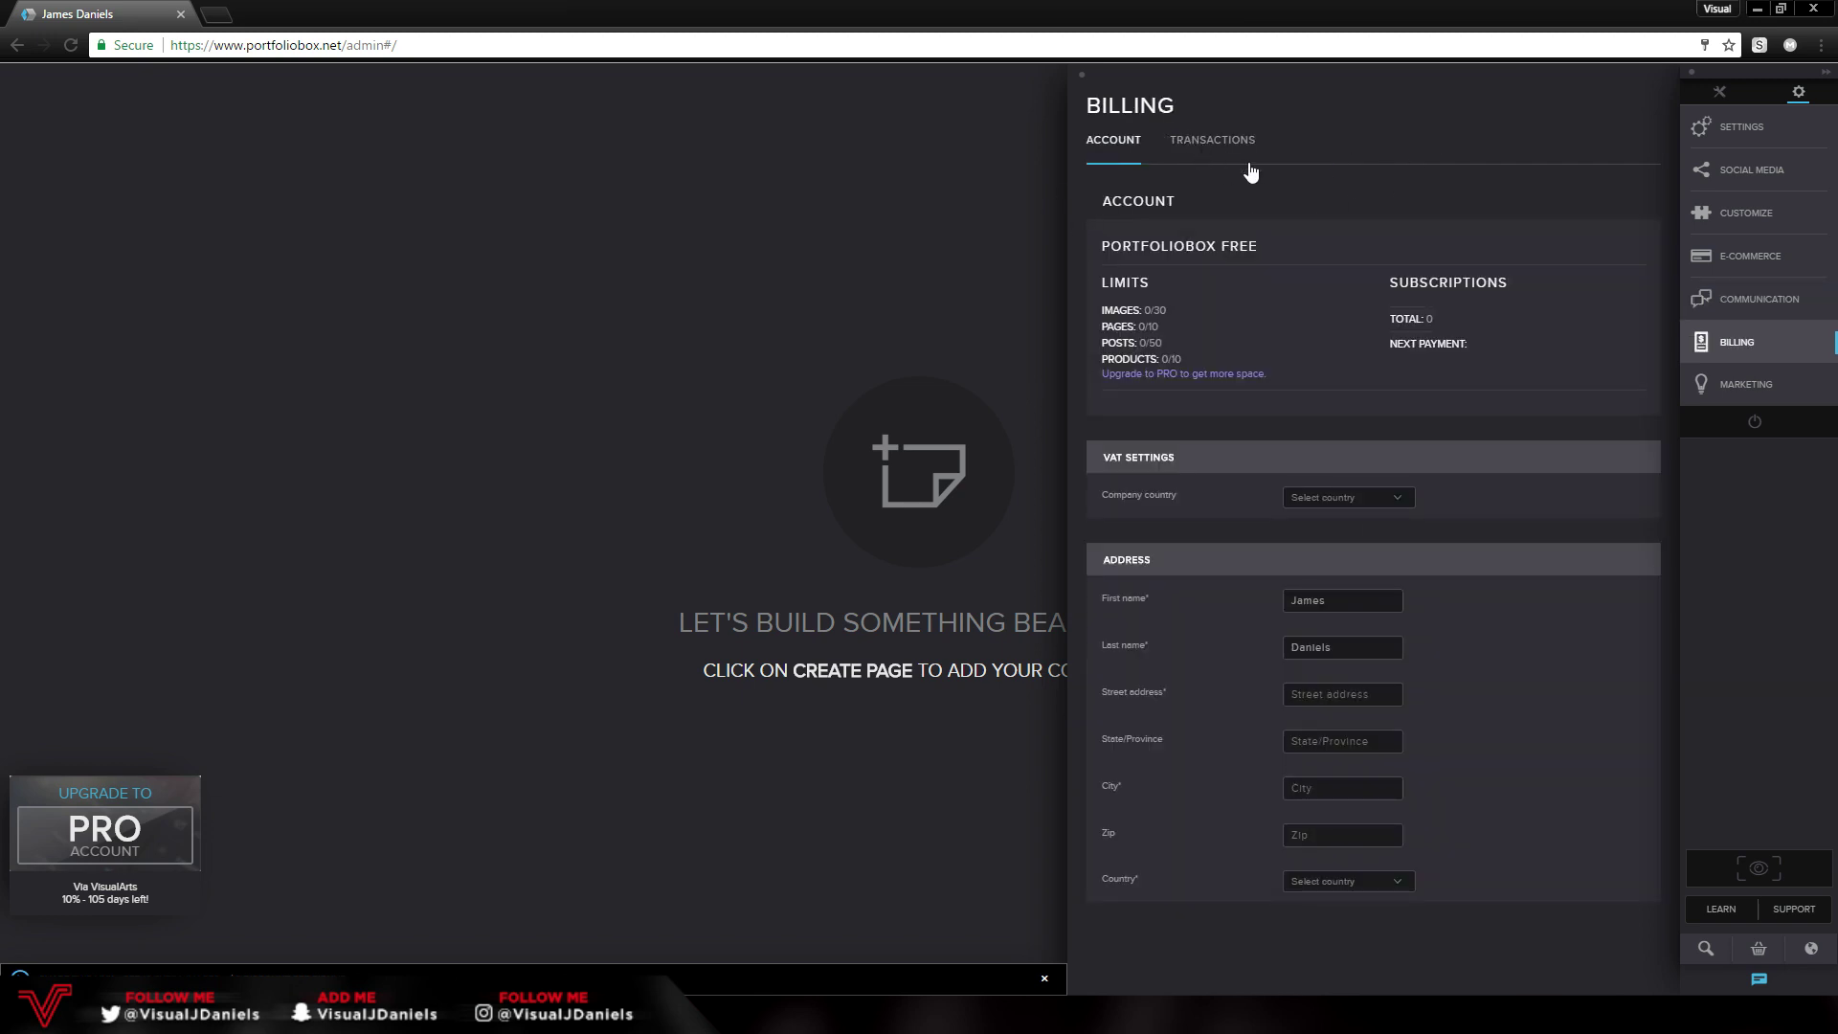
click(1719, 387)
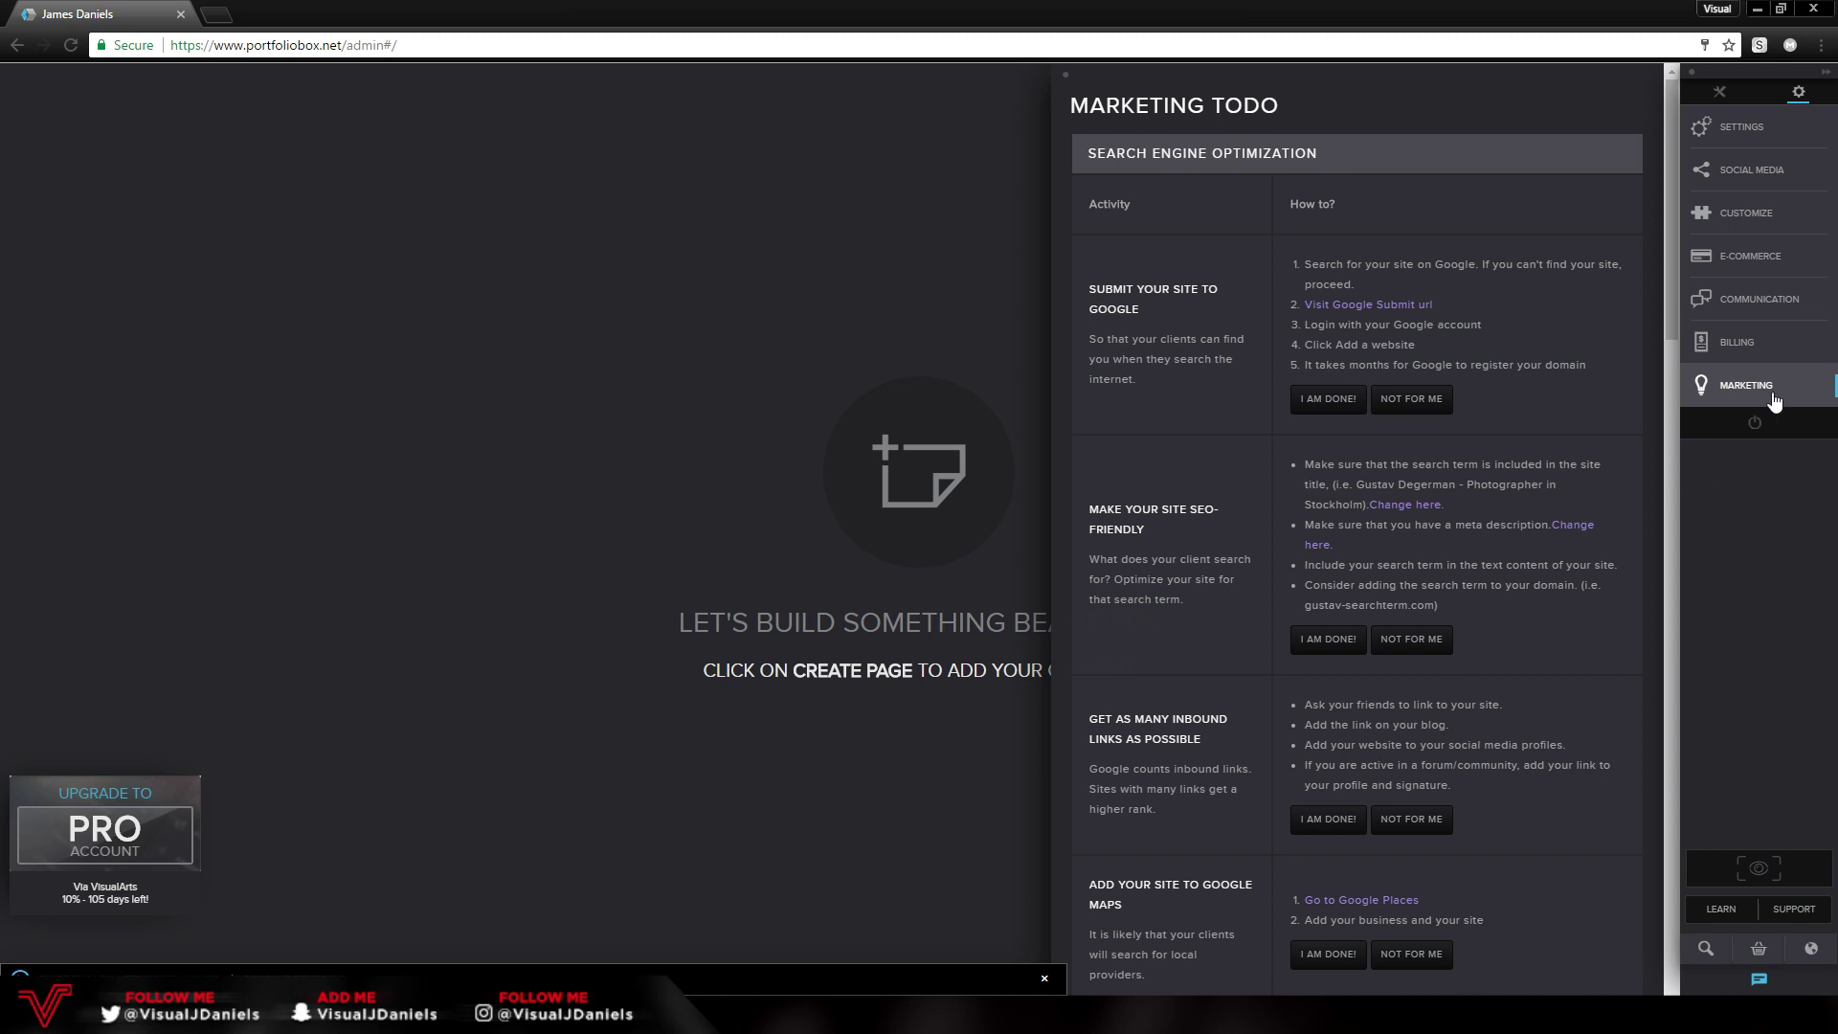
click(1774, 355)
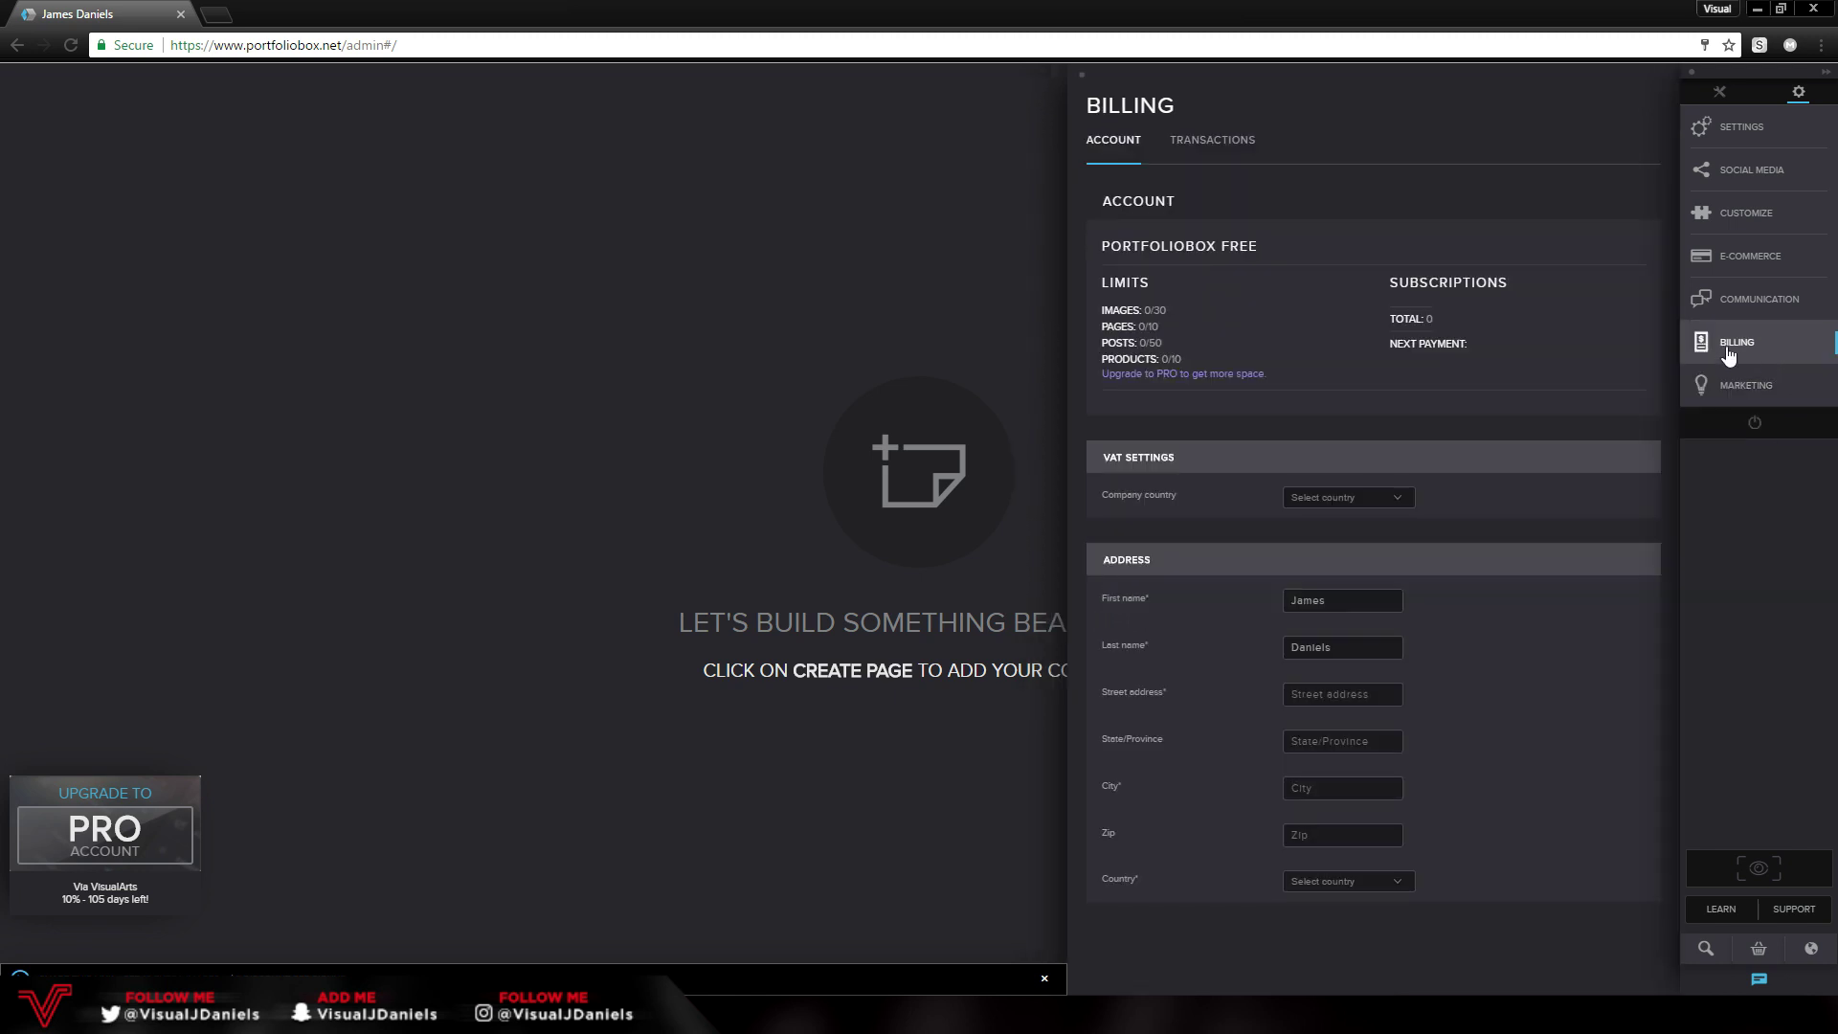
- Create a new page of the Cover kind using the Big Title template
click(1719, 91)
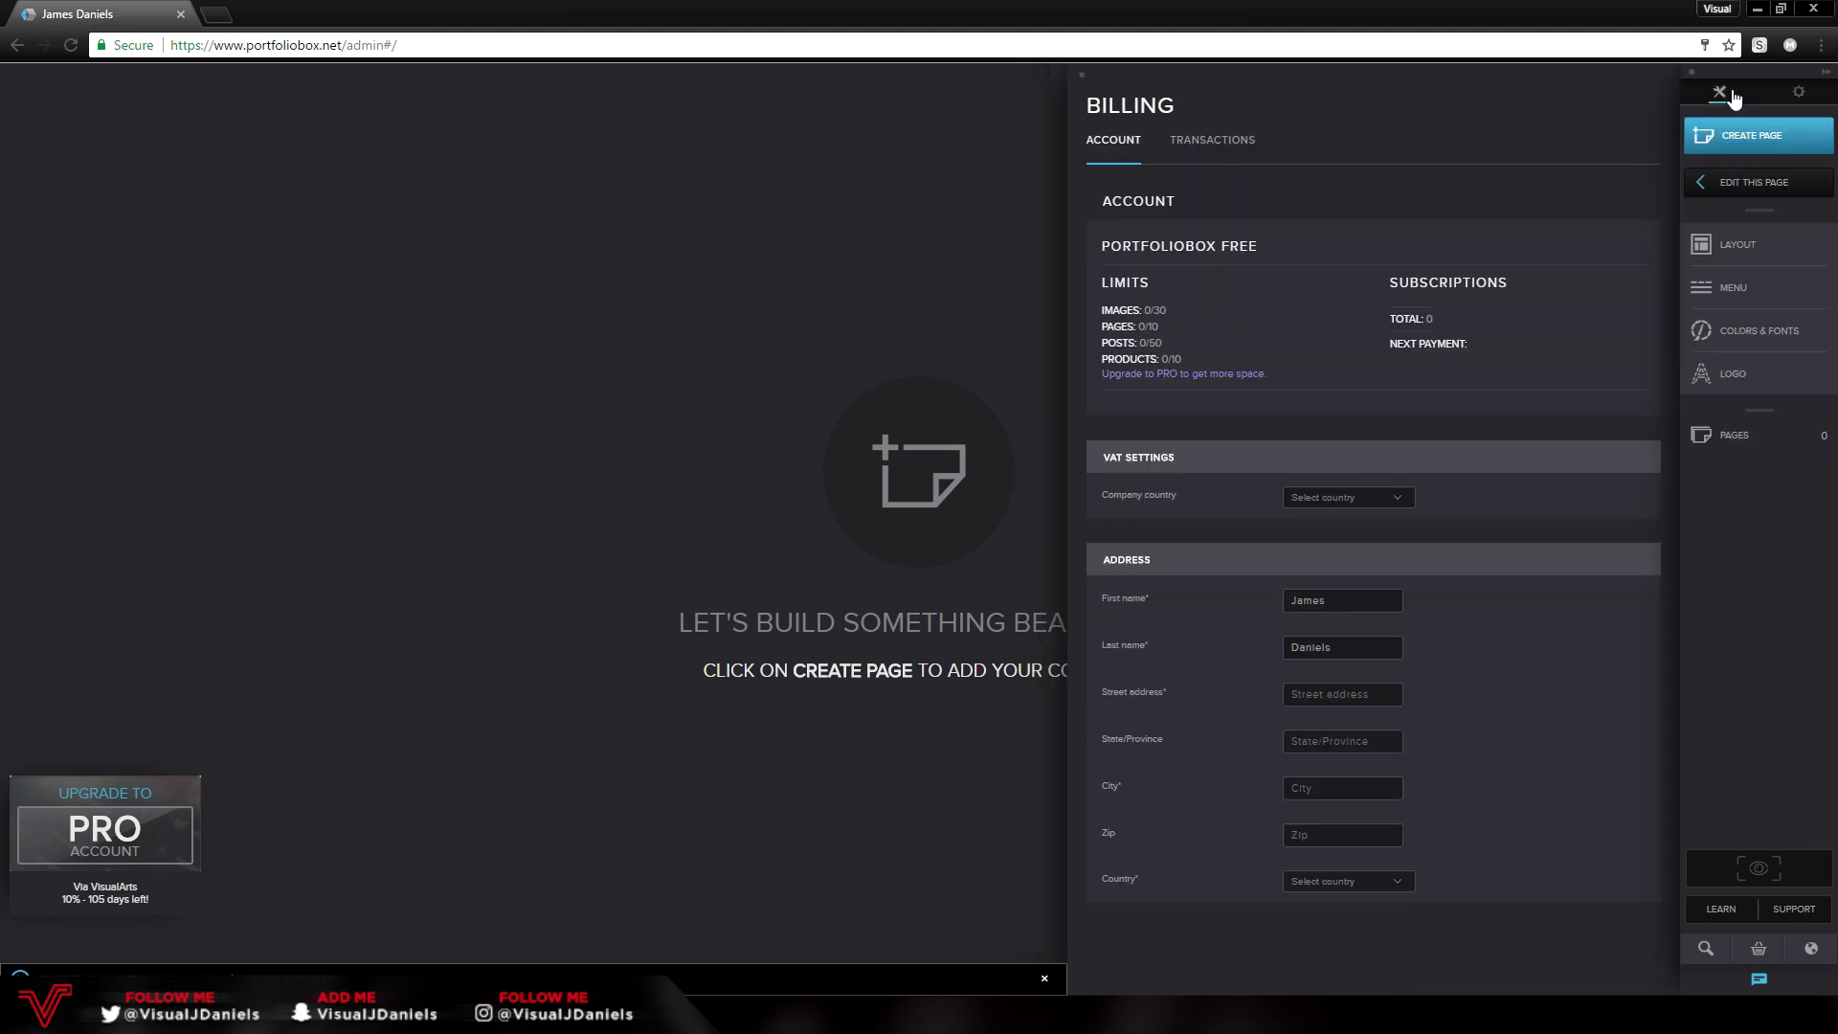
click(1722, 140)
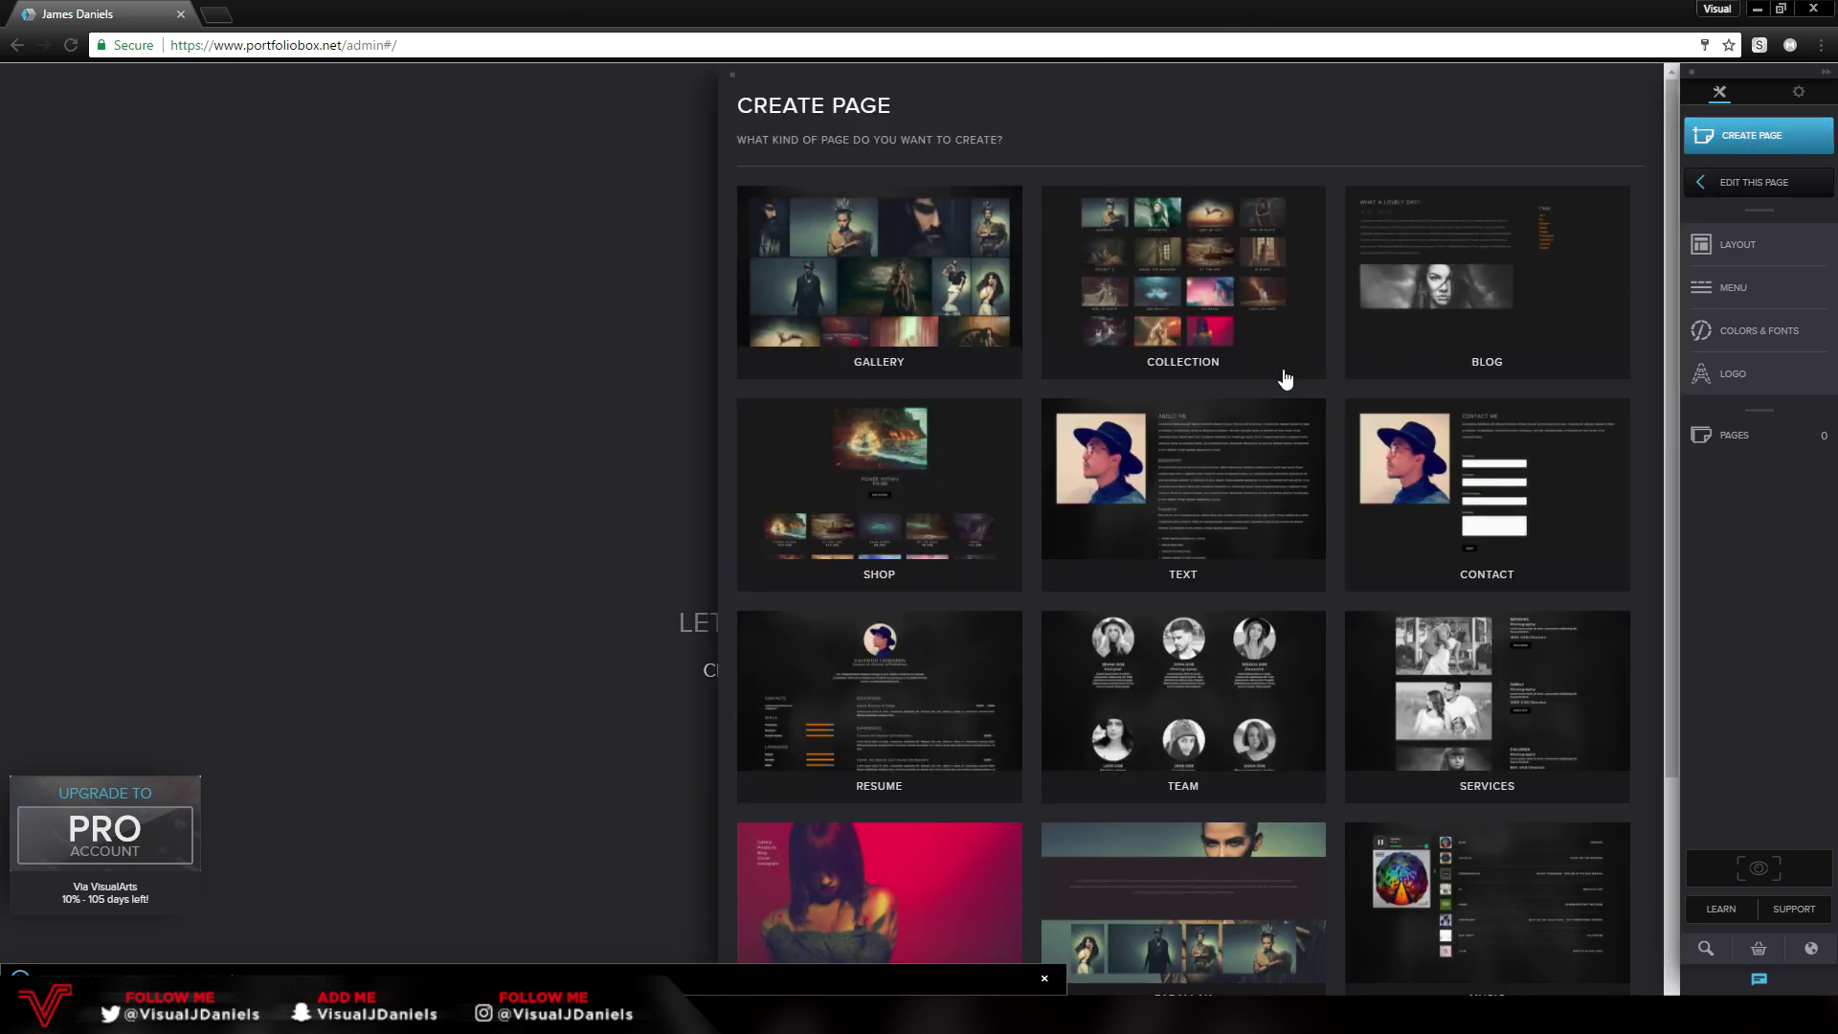
scroll(925, 409, down, 3)
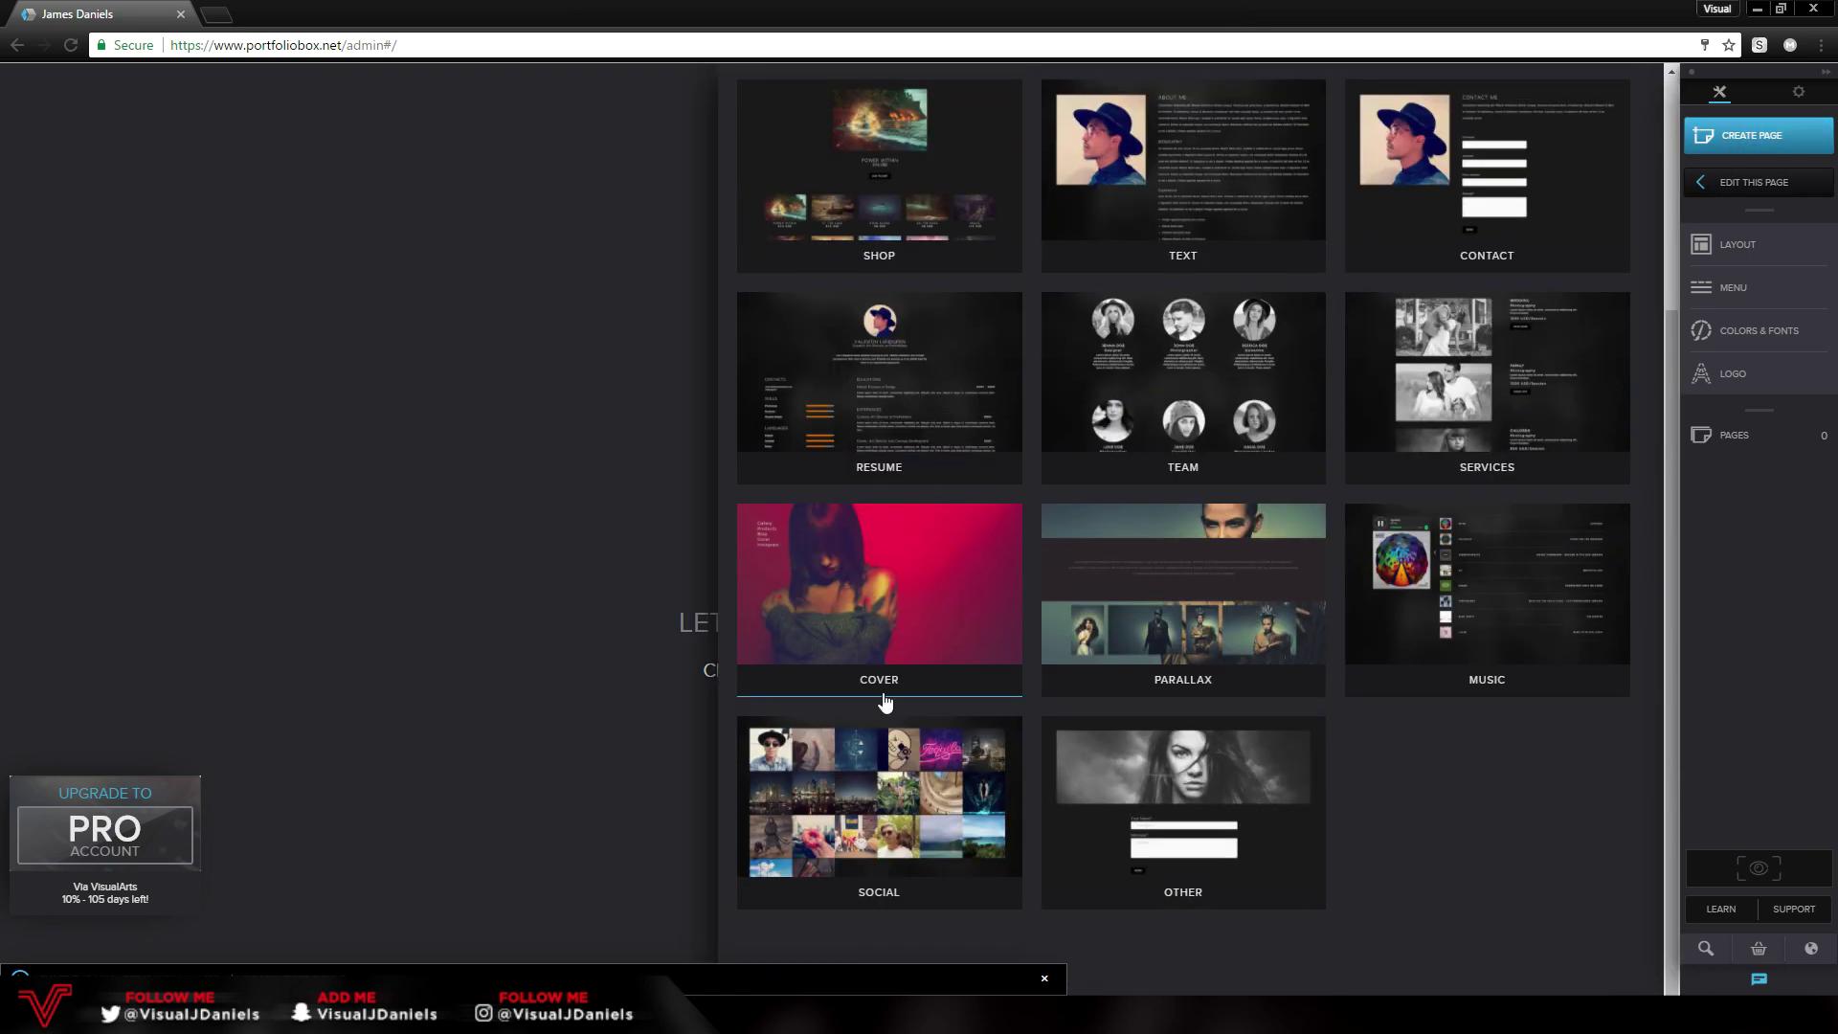
click(839, 611)
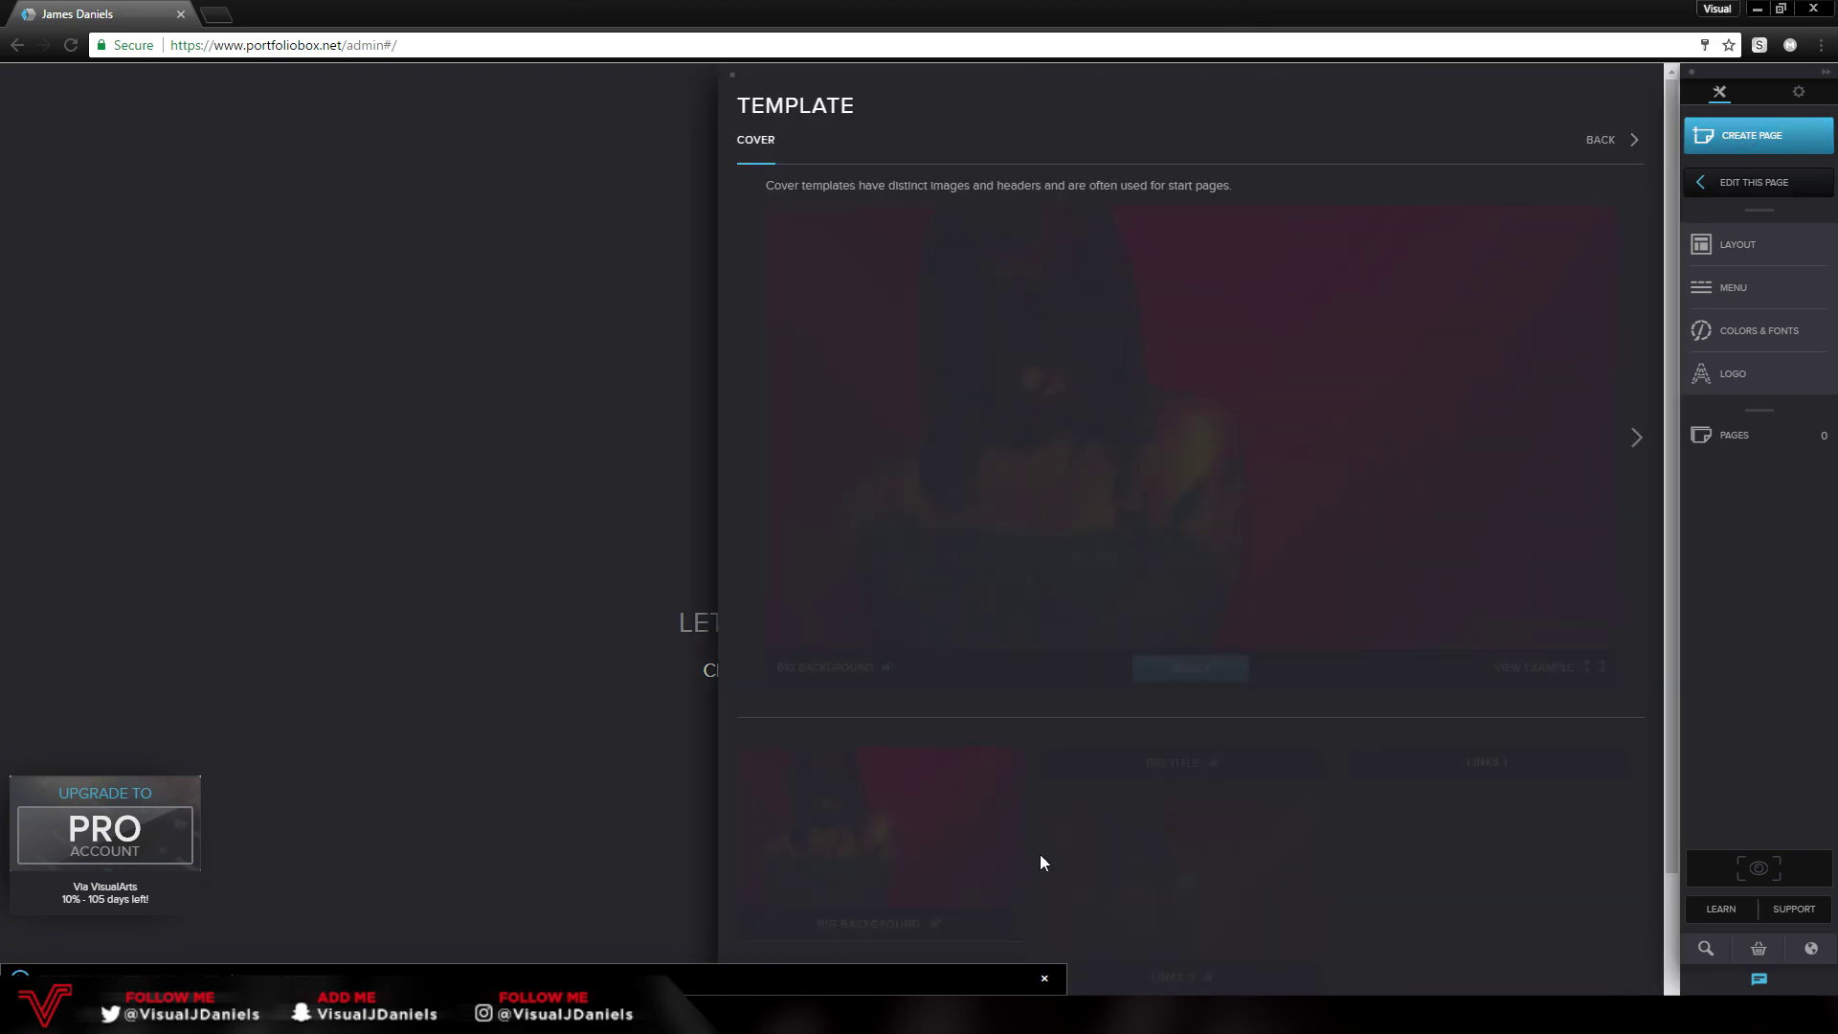
scroll(1244, 507, down, 3)
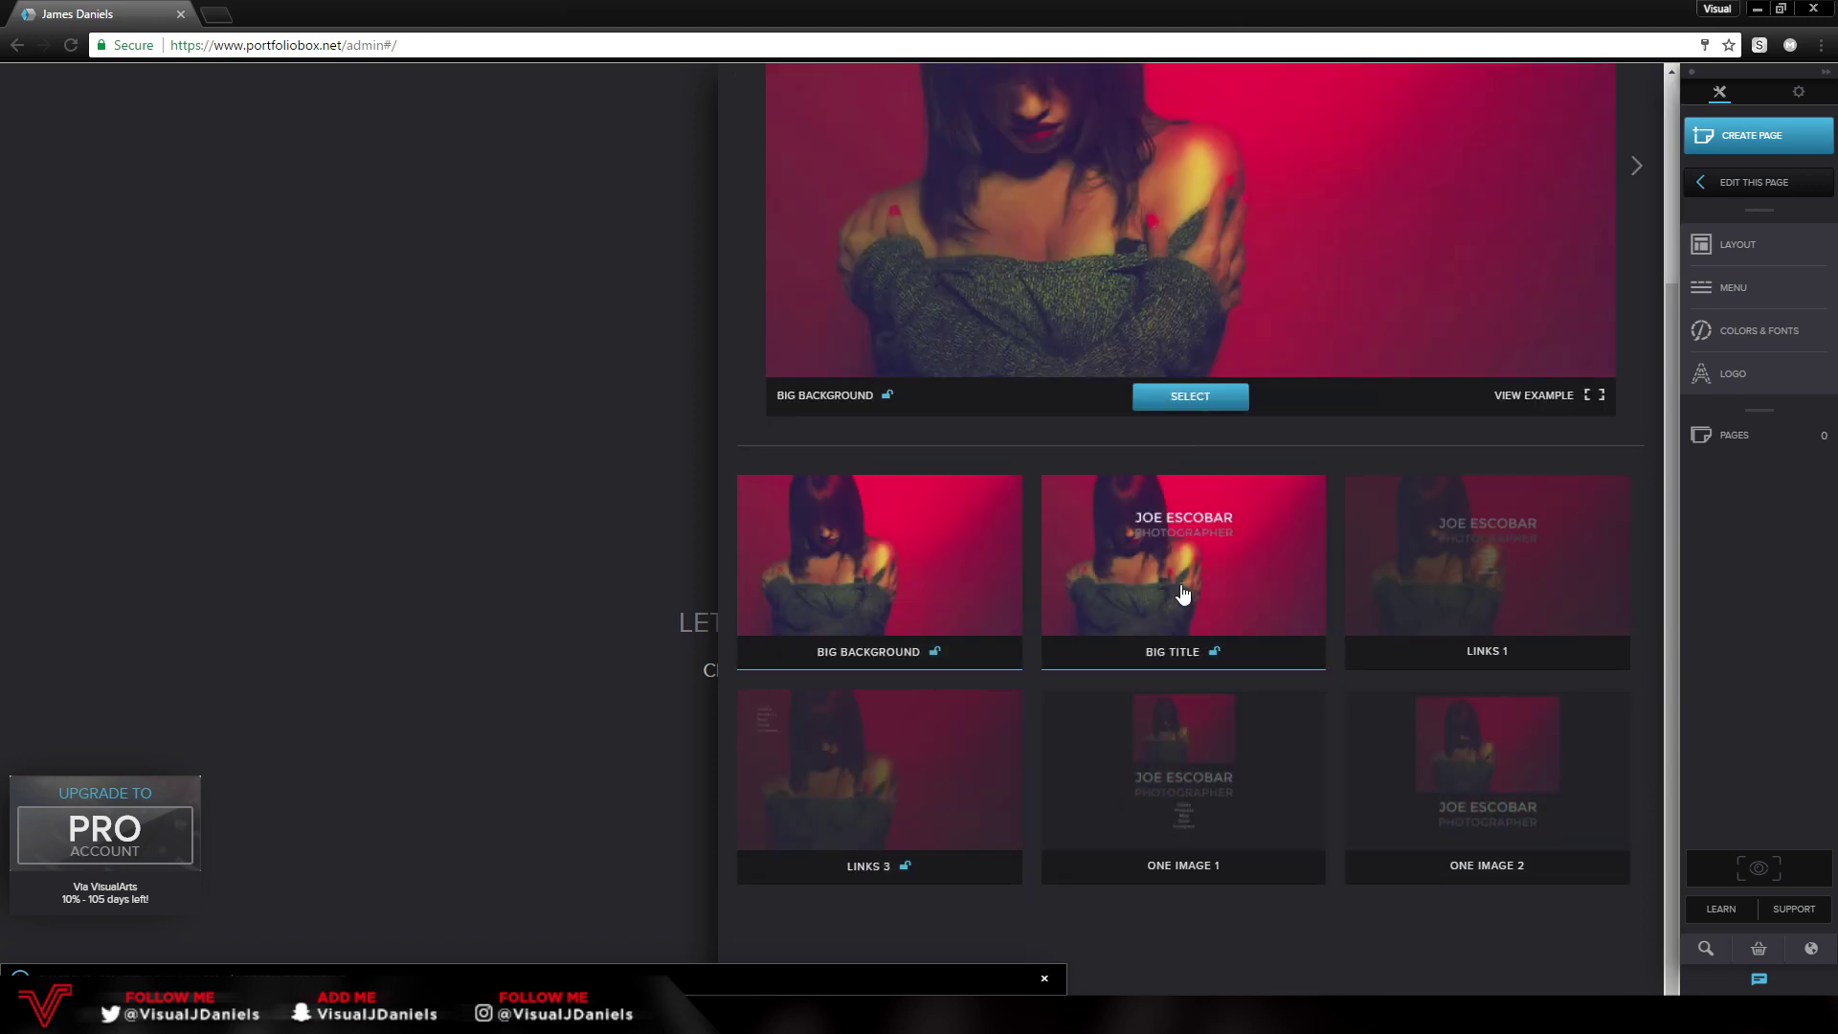
click(1129, 544)
scroll(1185, 670, up, 1)
click(1190, 488)
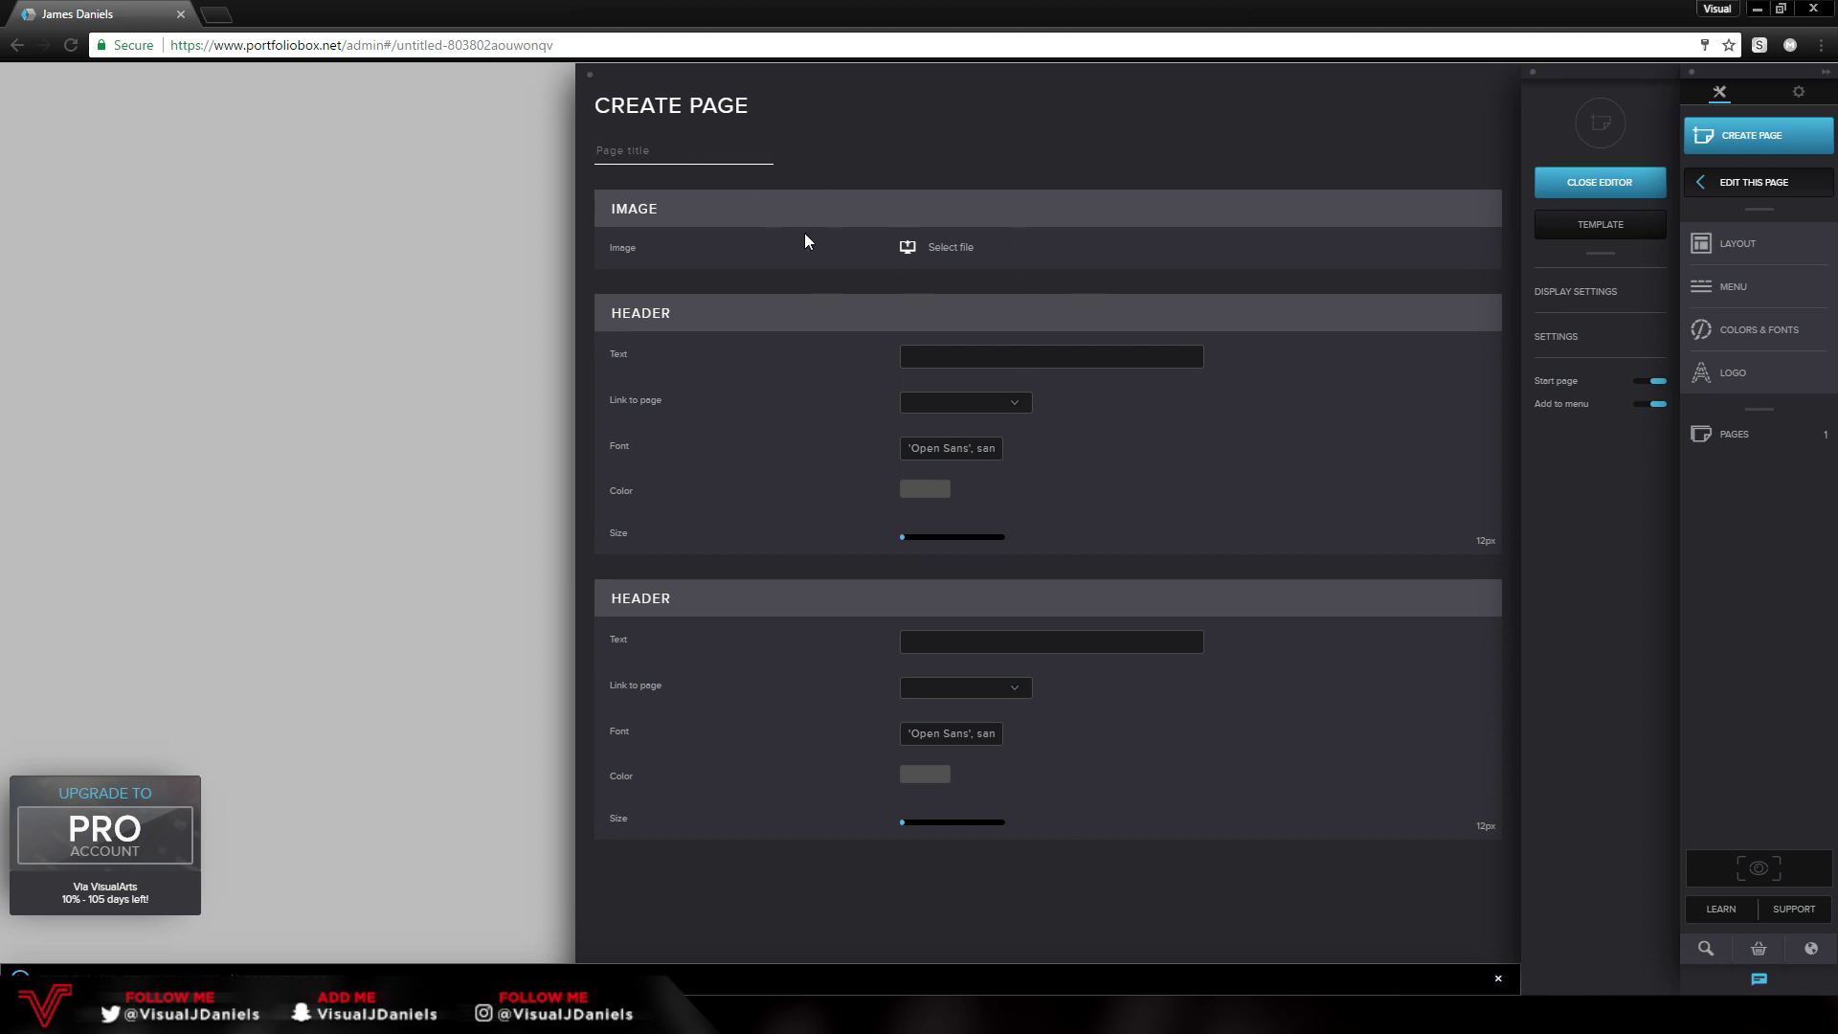
- Title the page VisualArts and upload the 2dvs3d thumbnail from the Visual's Thumbnails folder as its image
text(VisualArts)
click(939, 255)
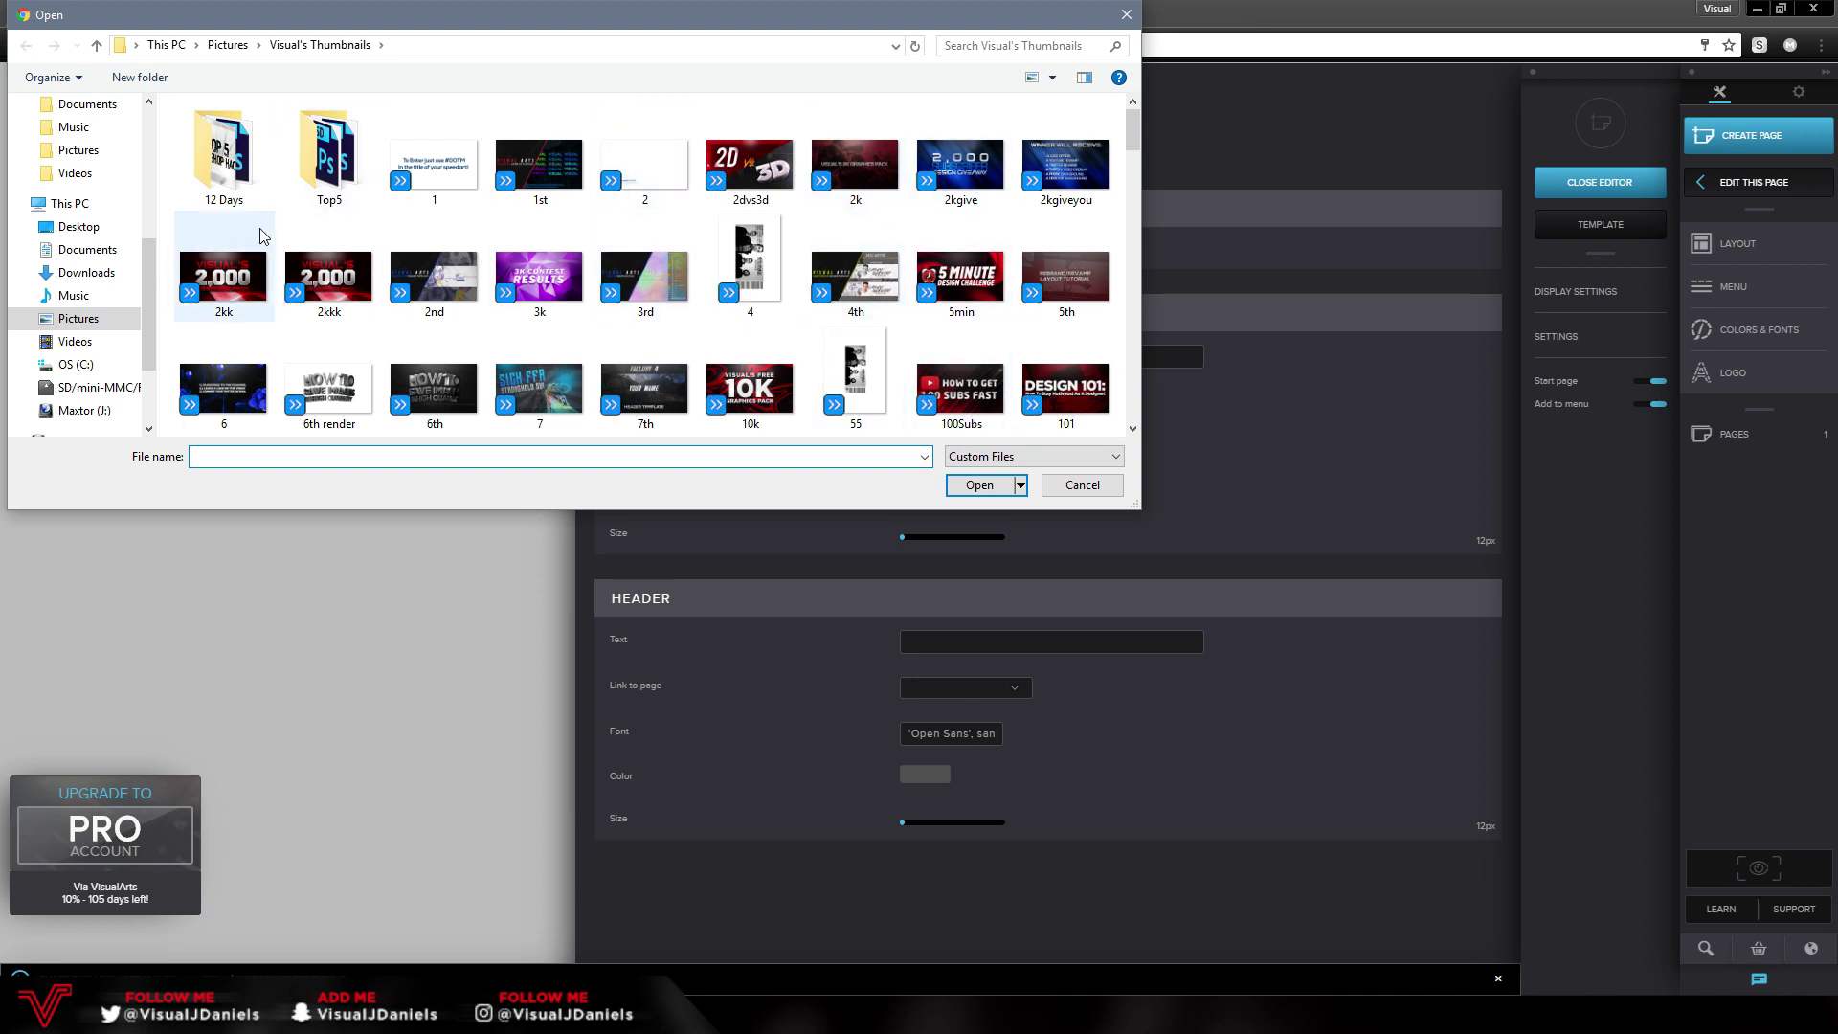
scroll(370, 361, down, 8)
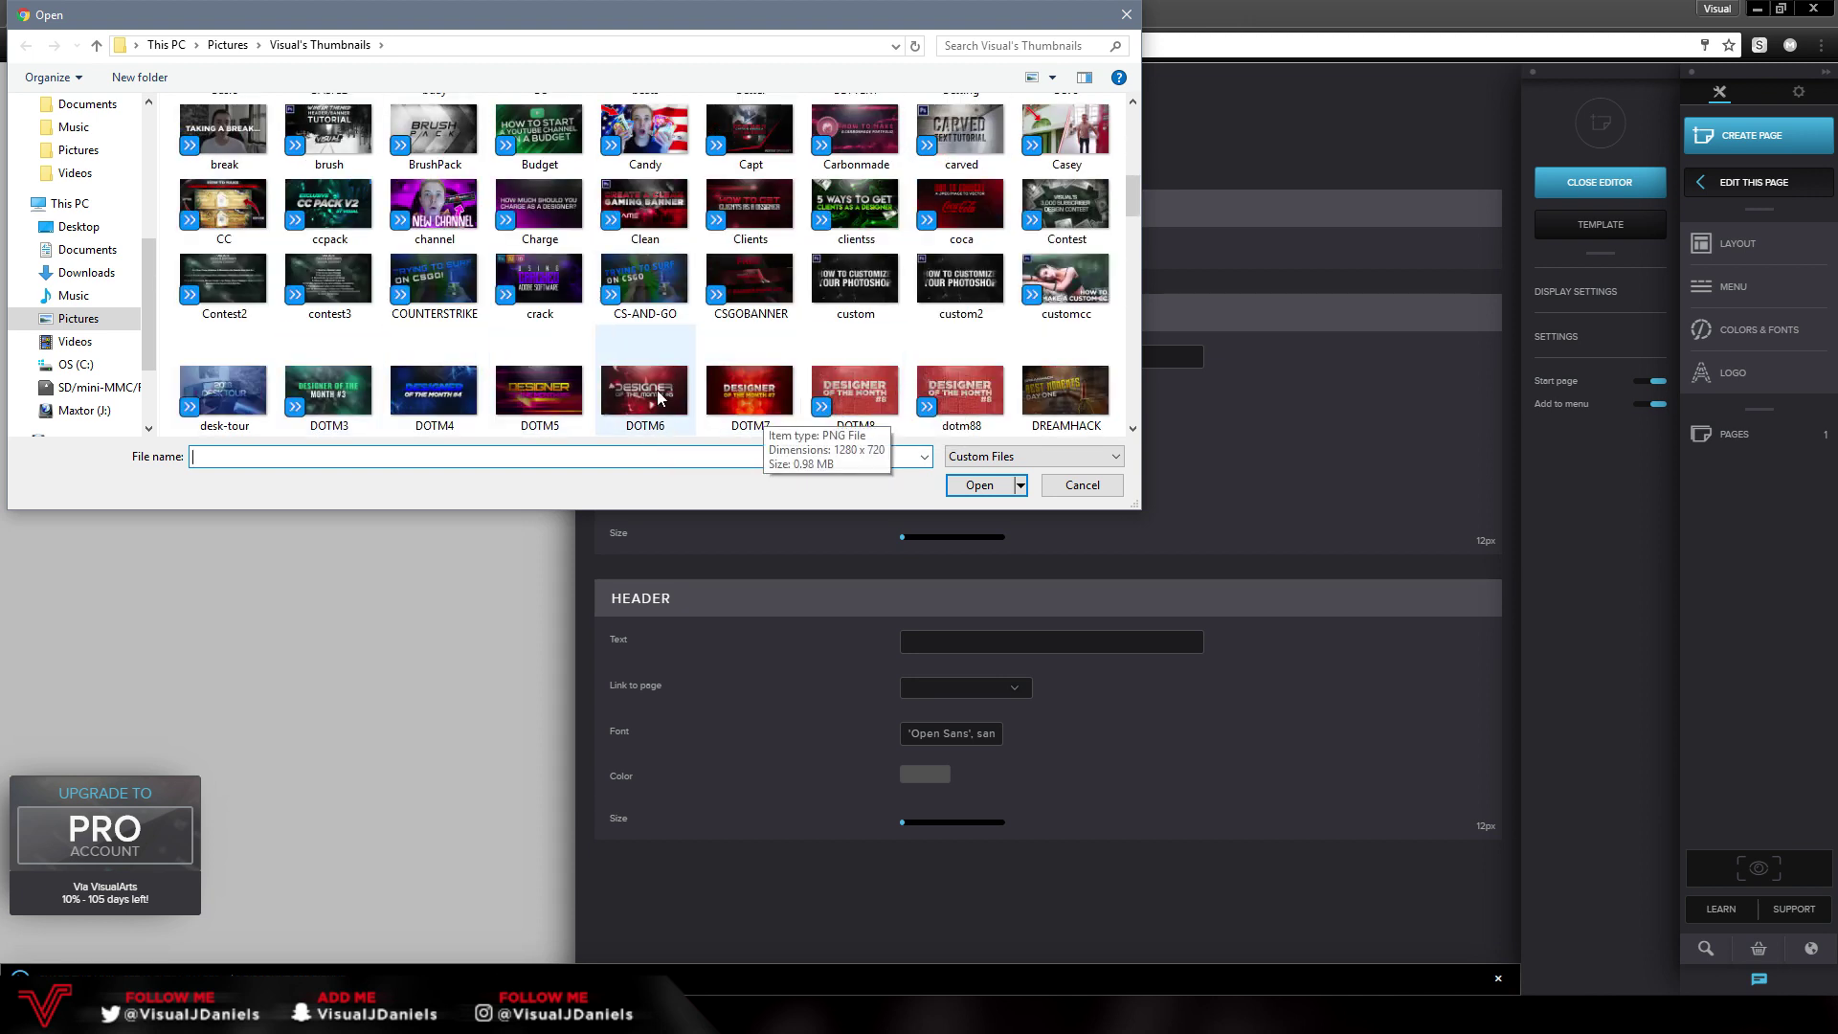
scroll(673, 388, up, 8)
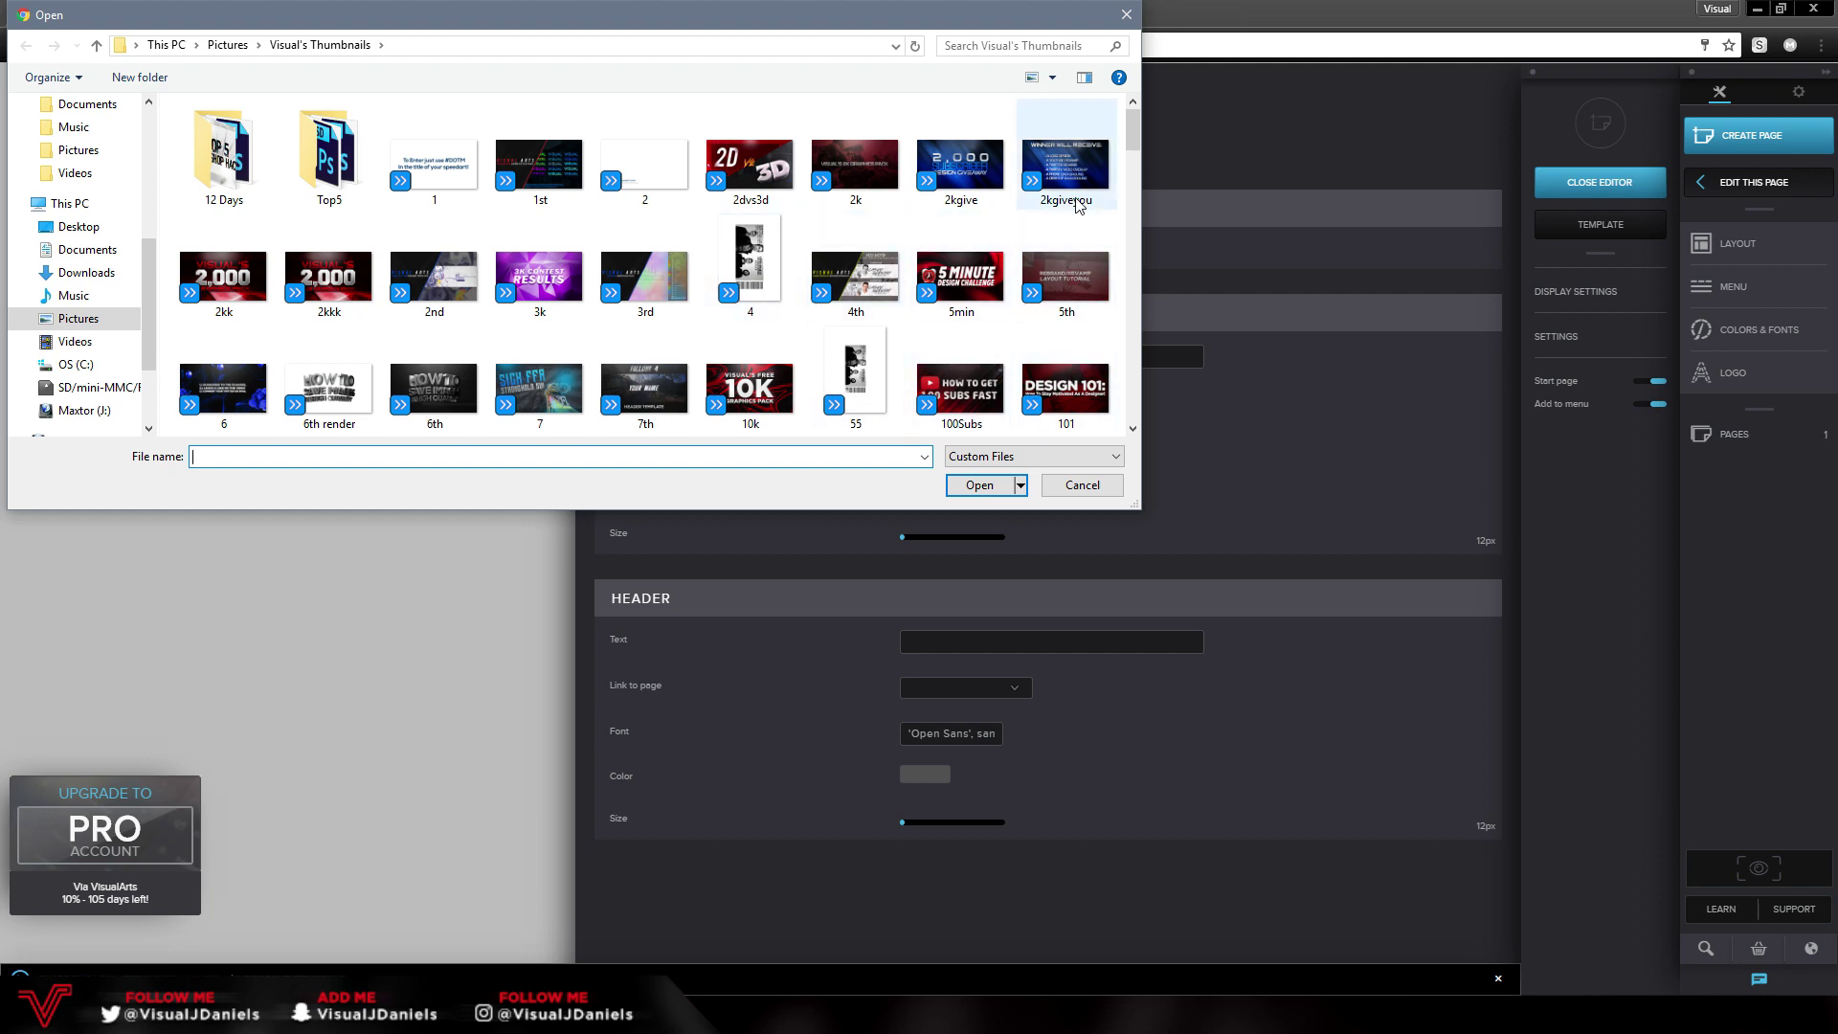
click(750, 165)
click(980, 485)
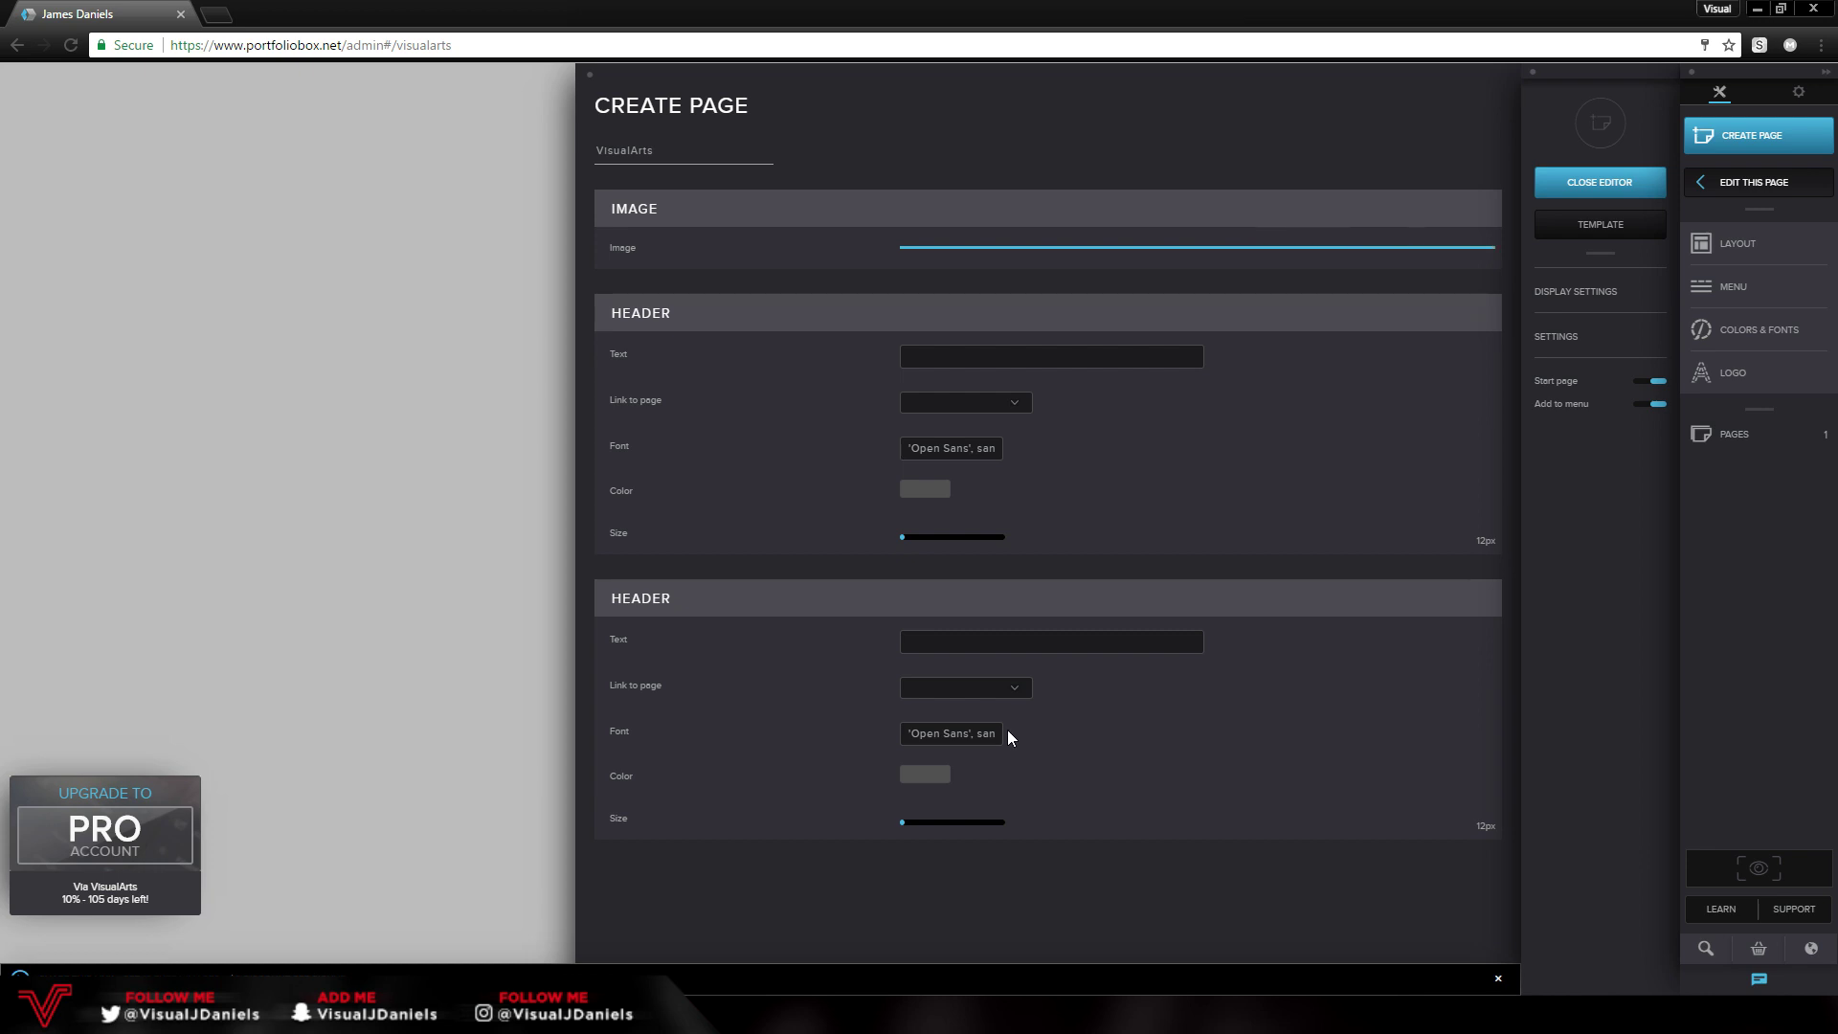
click(927, 351)
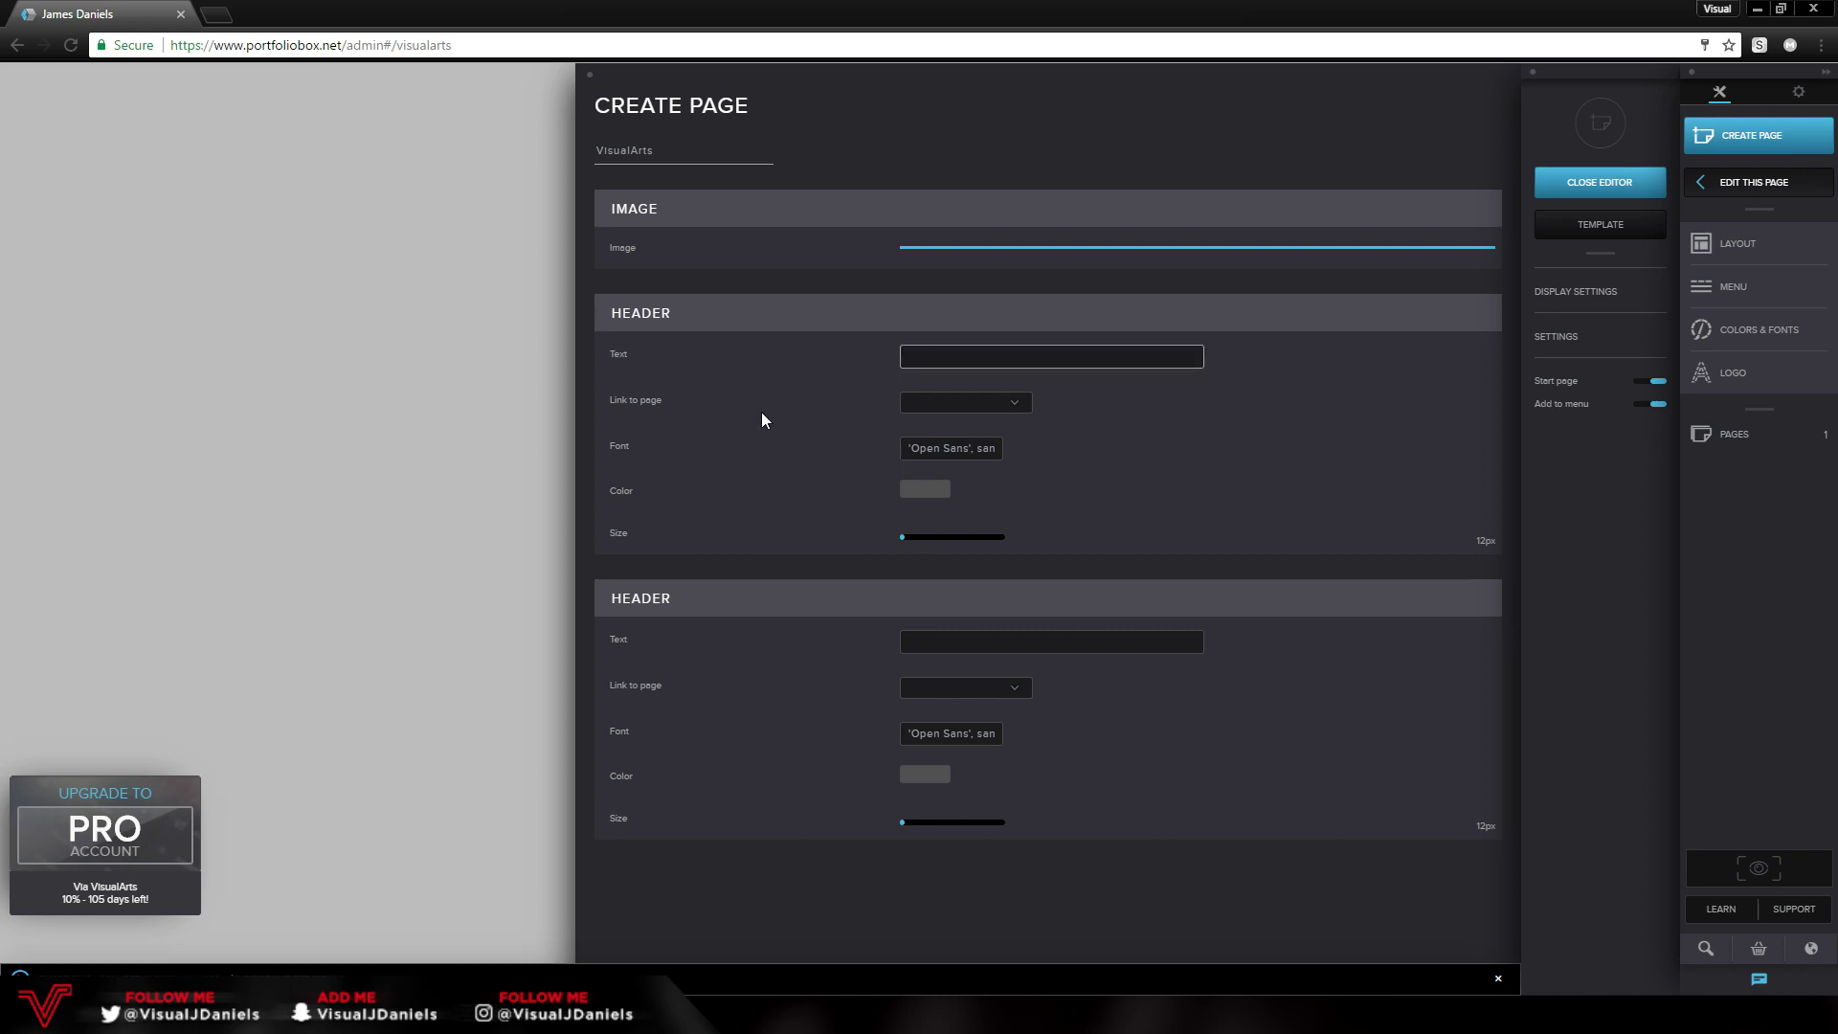
- Save the Plexus Tube Monster wallpaper from the Google image results to the Pictures folder under the file name web
click(571, 81)
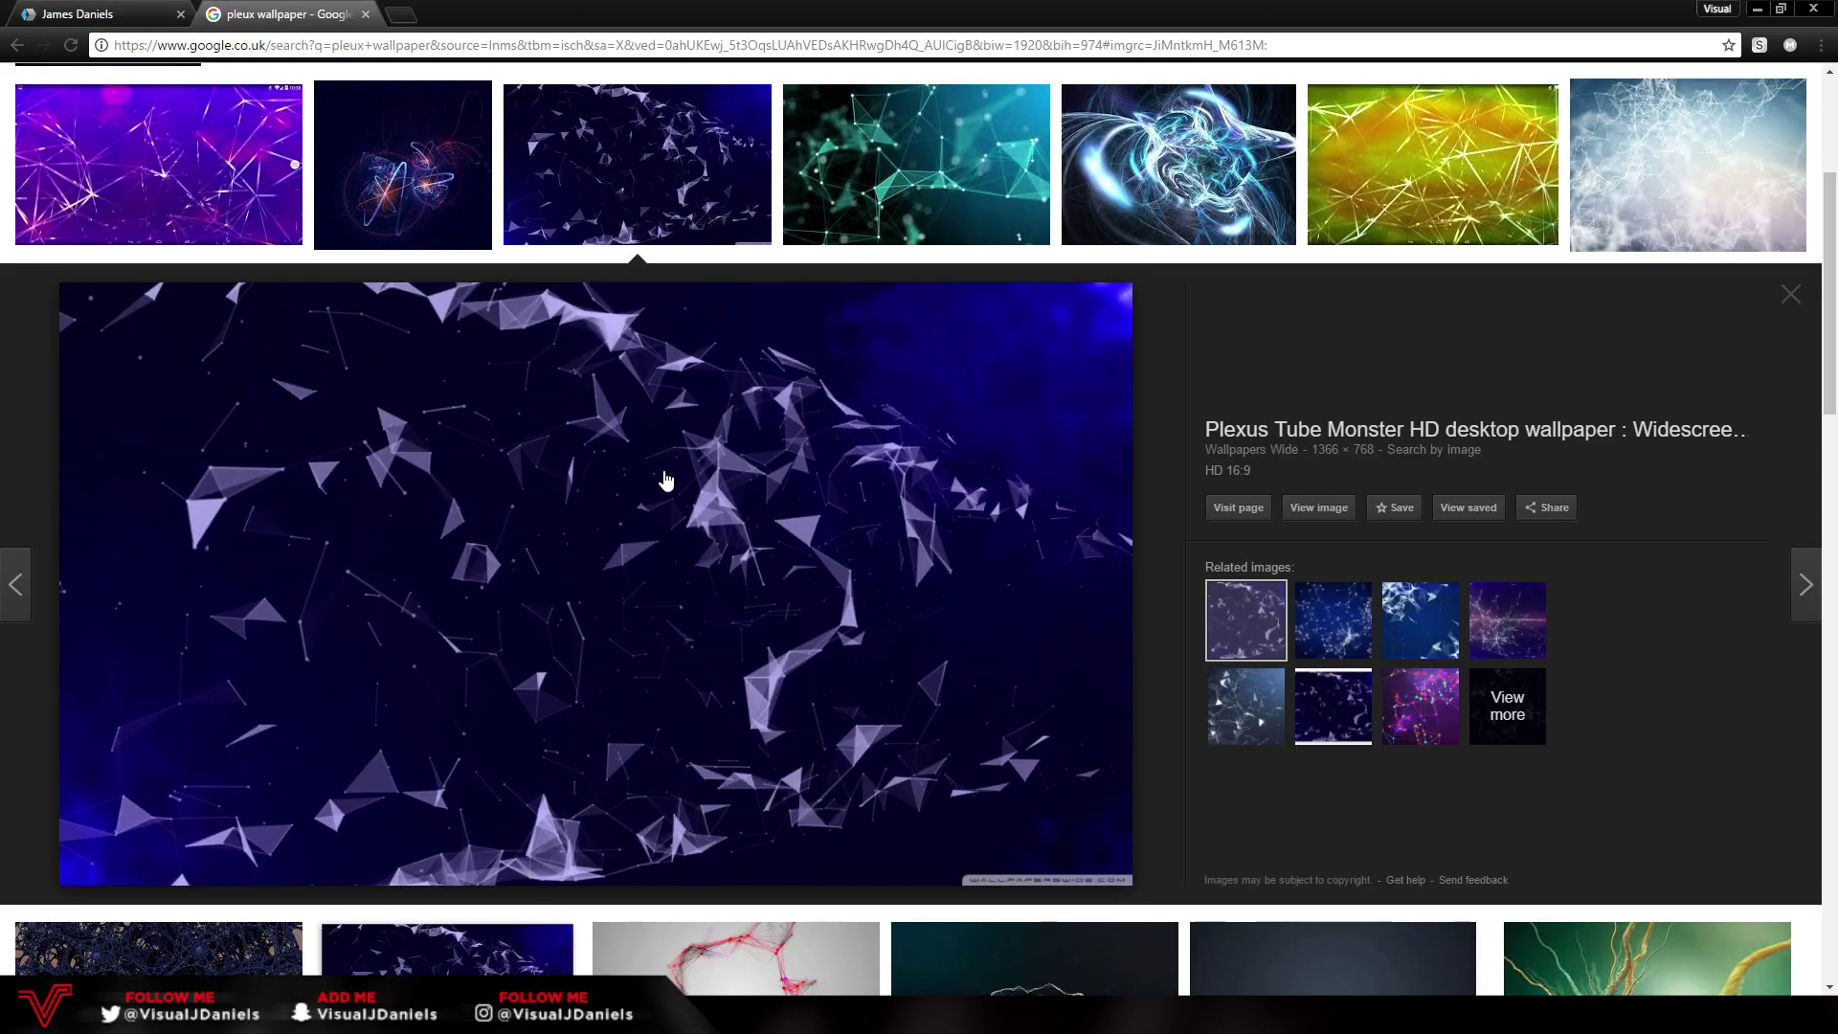
right_click(666, 480)
click(759, 638)
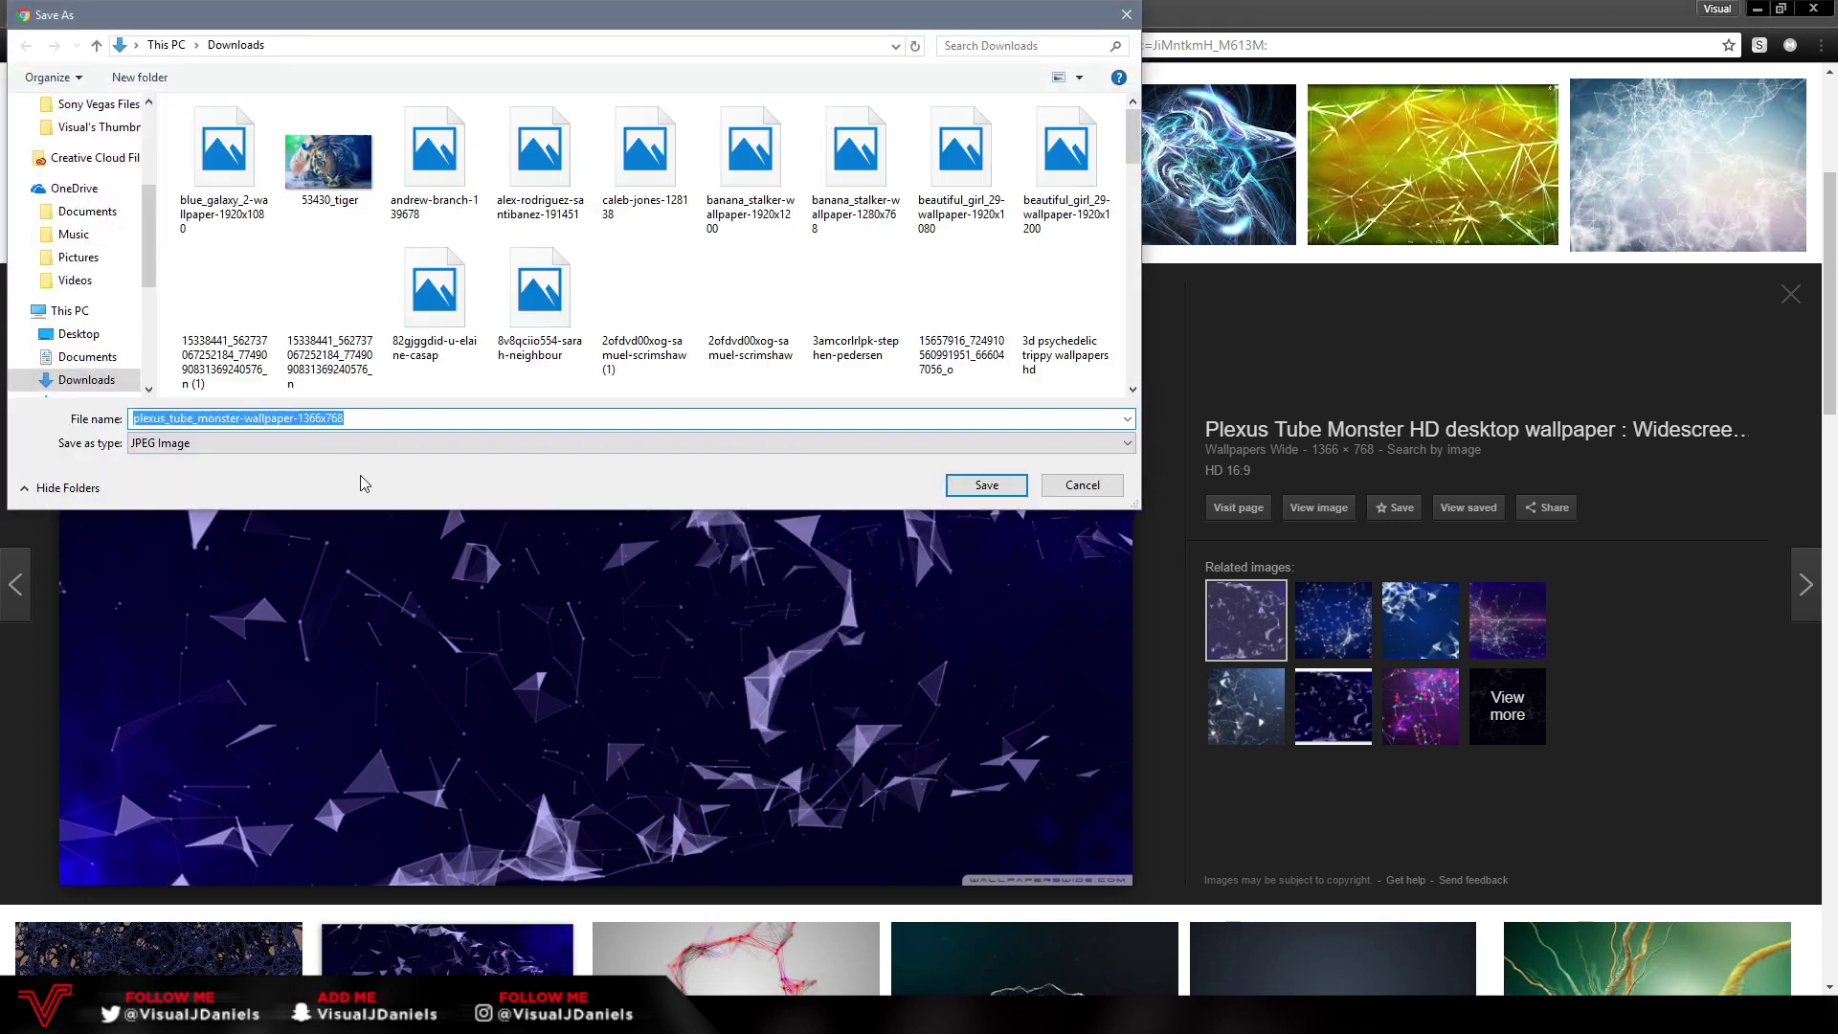
scroll(76, 316, down, 2)
click(78, 318)
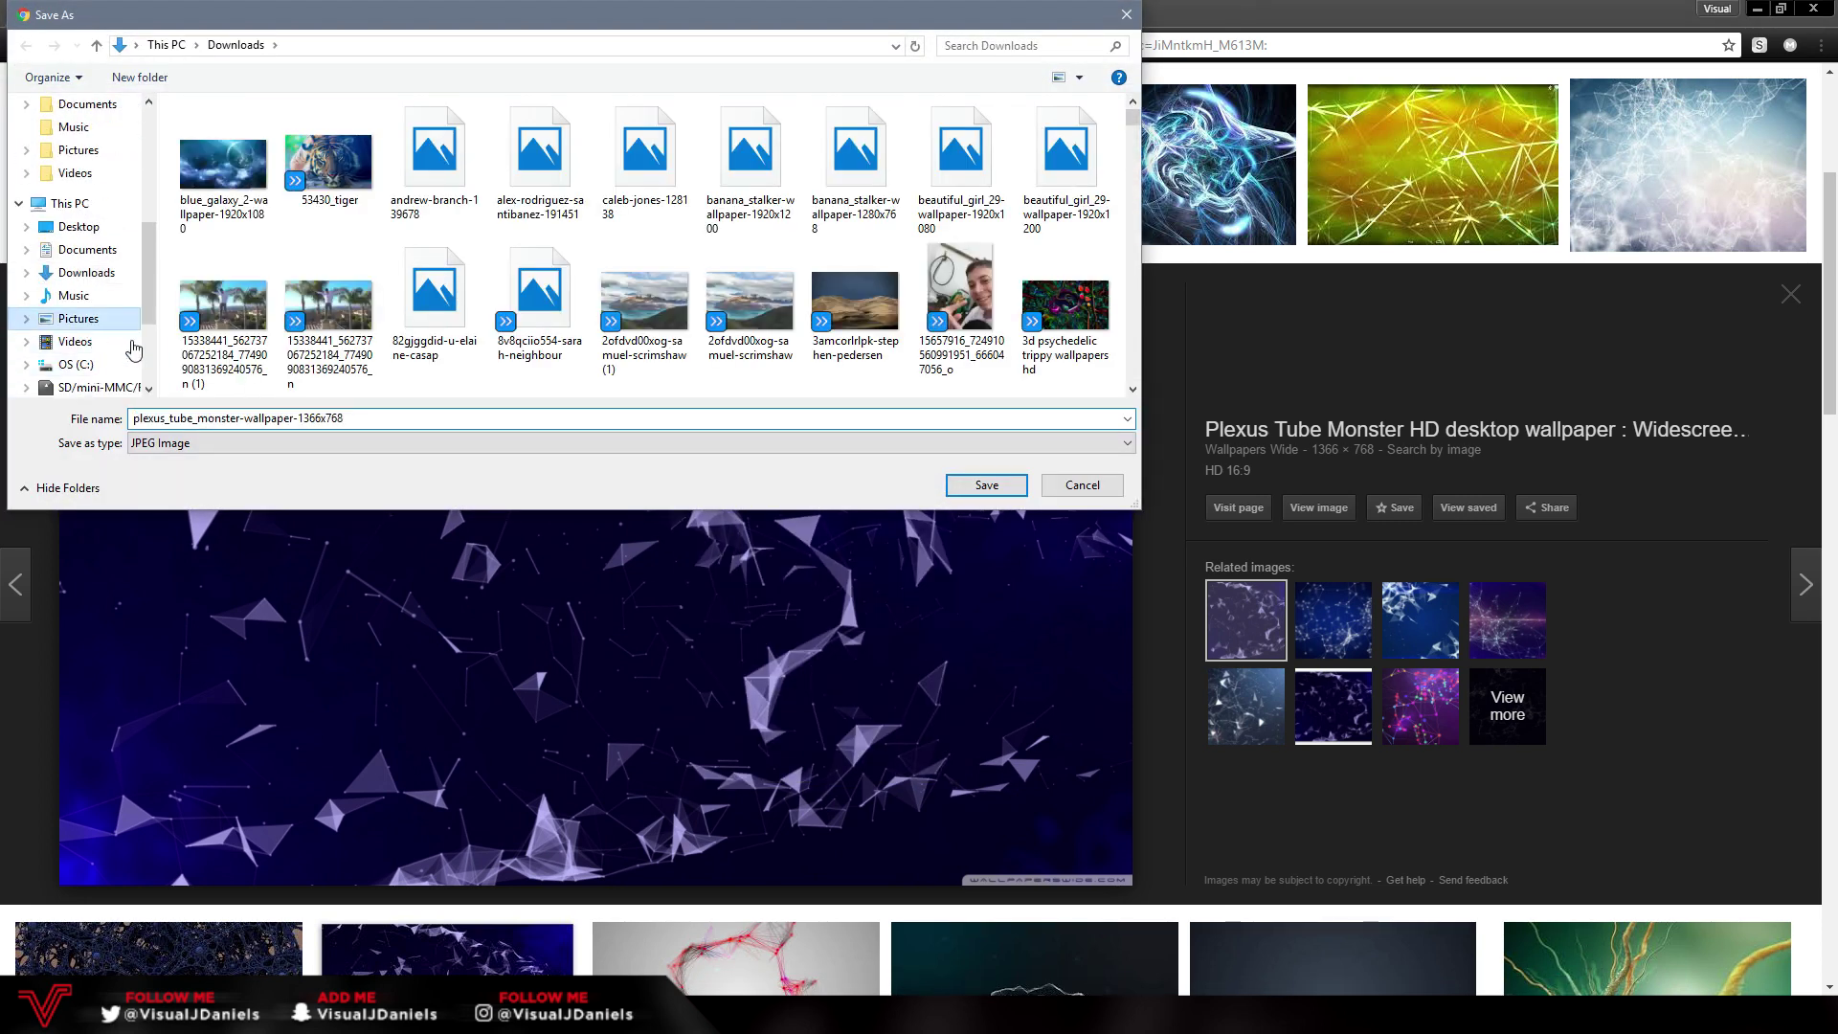
double_click(373, 418)
text(wall)
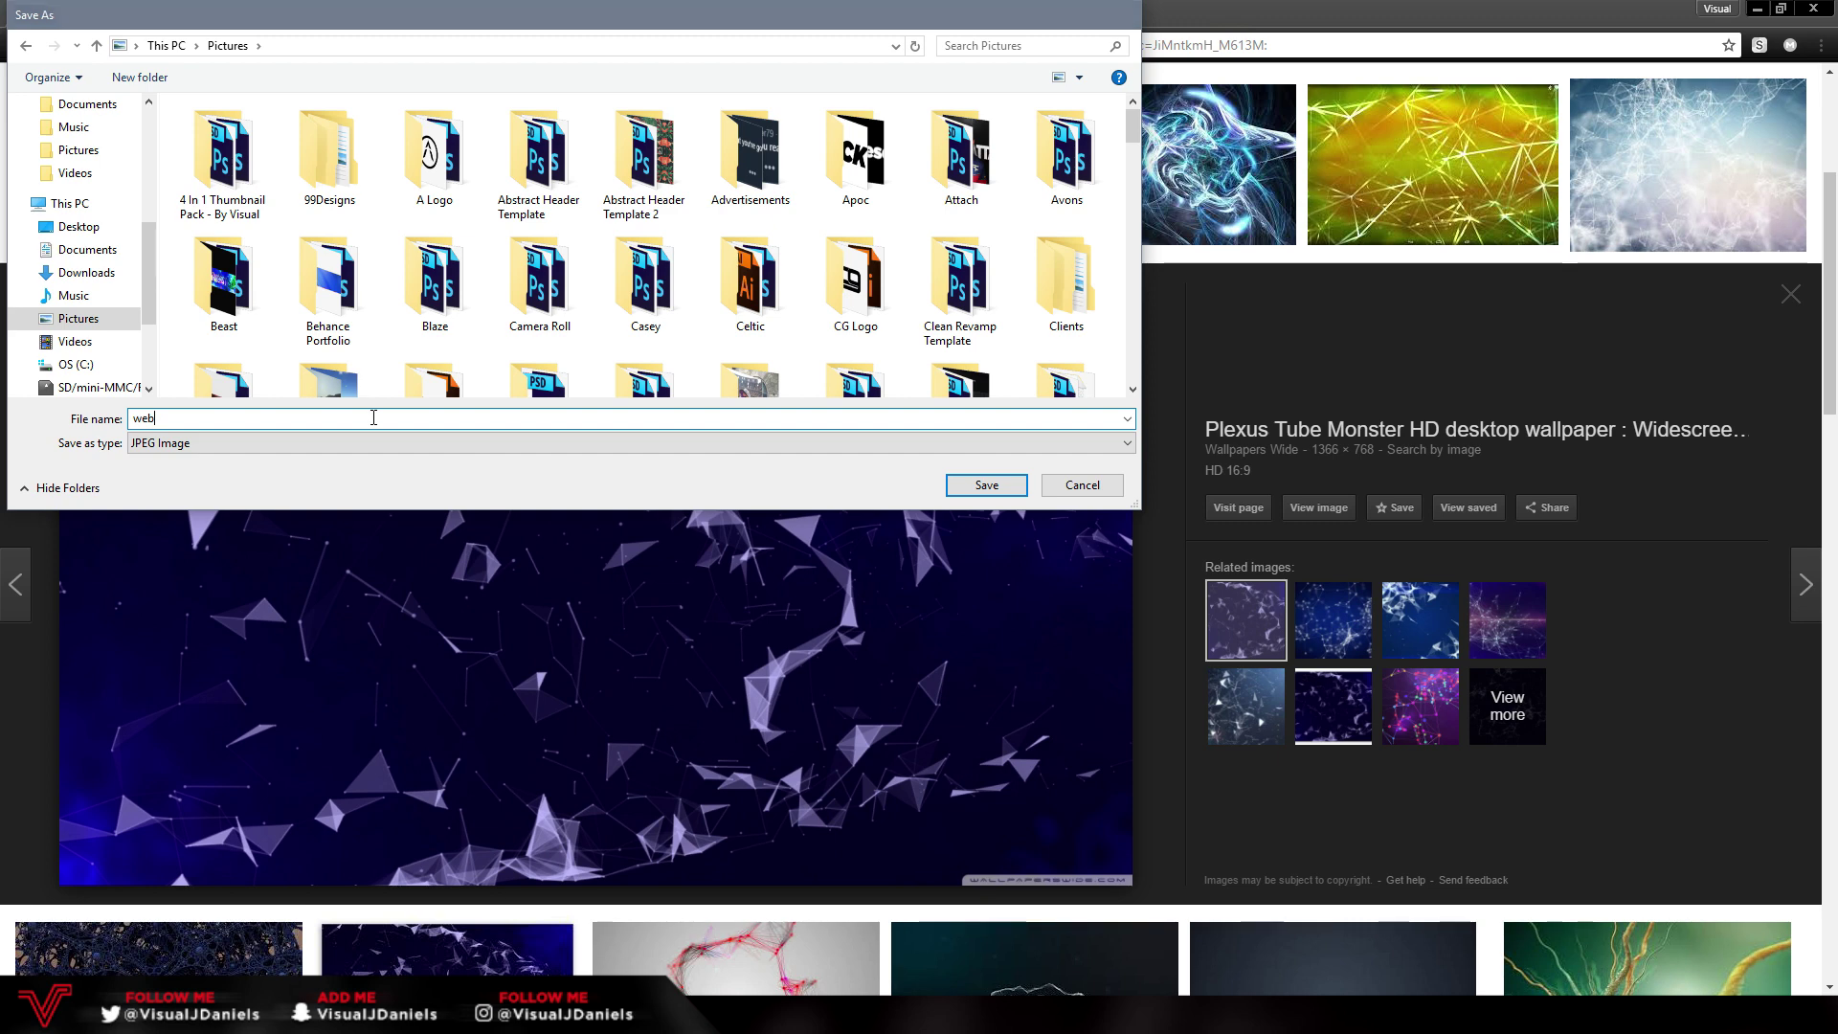
key(Return)
- Back in Portfoliobox, upload the web image from the Pictures folder as the VisualArts page's image, with image position Fill
click(108, 8)
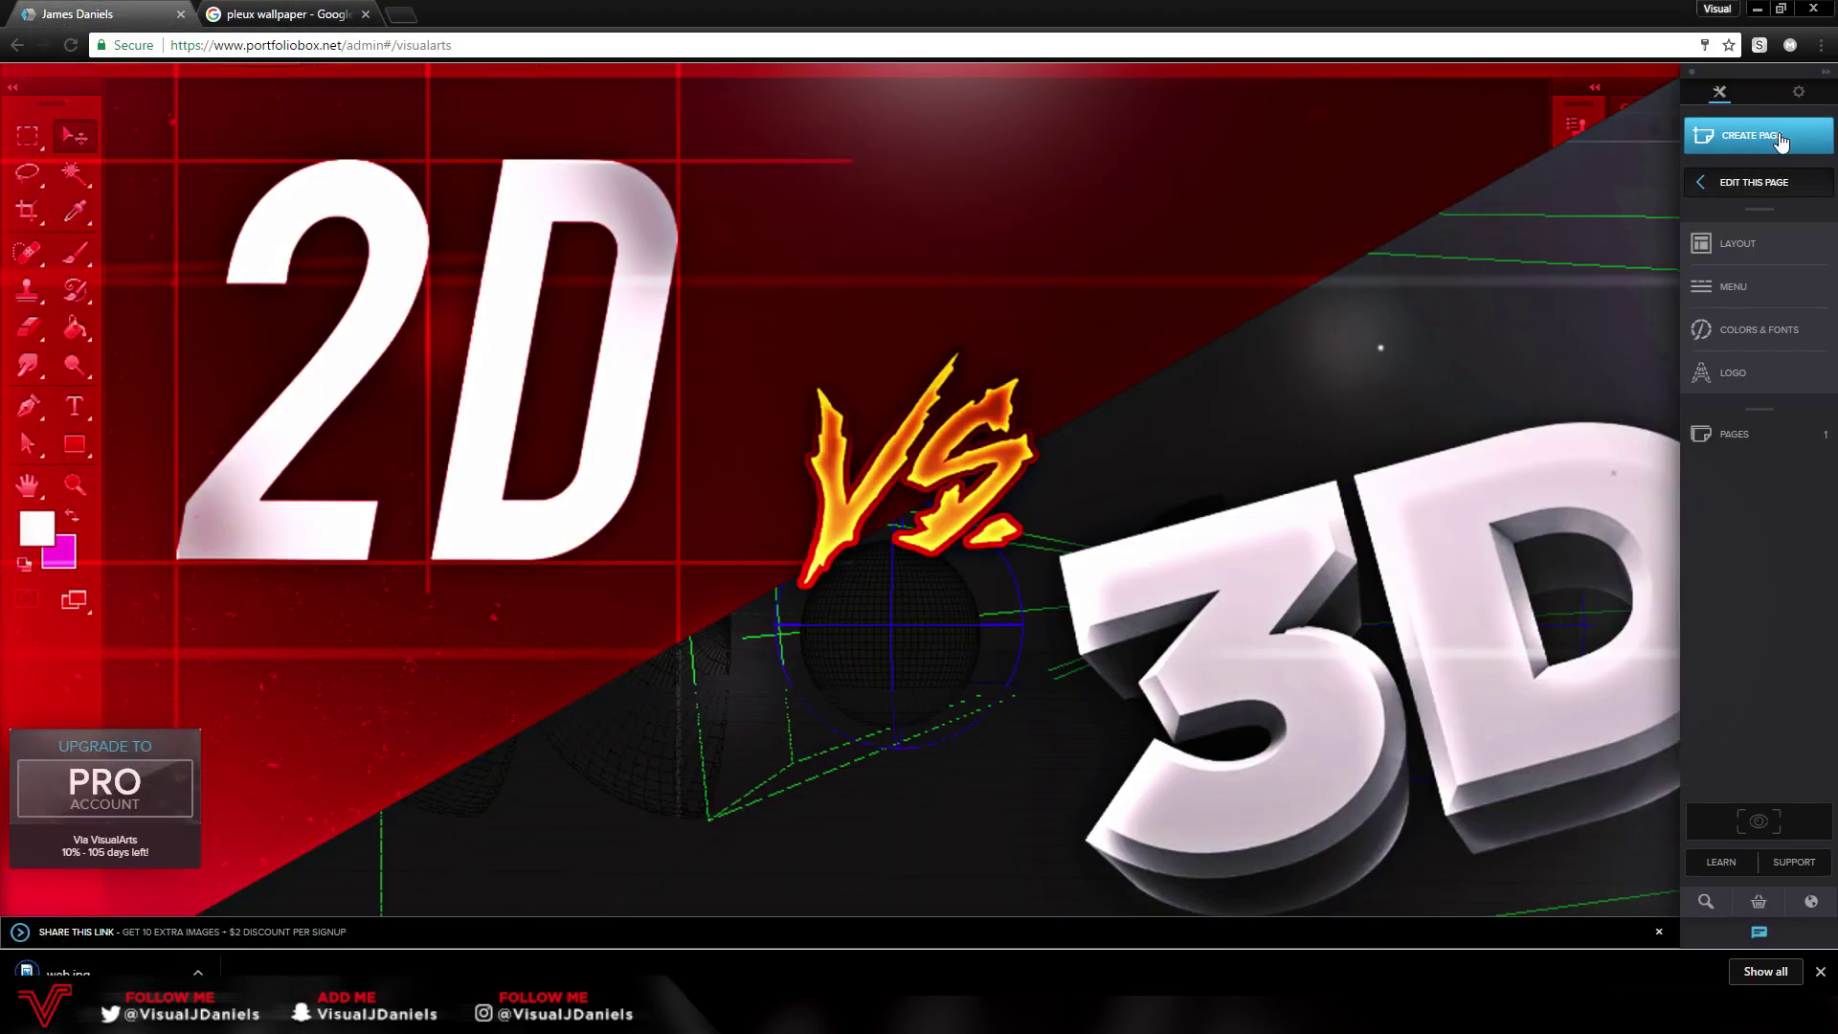
click(1754, 182)
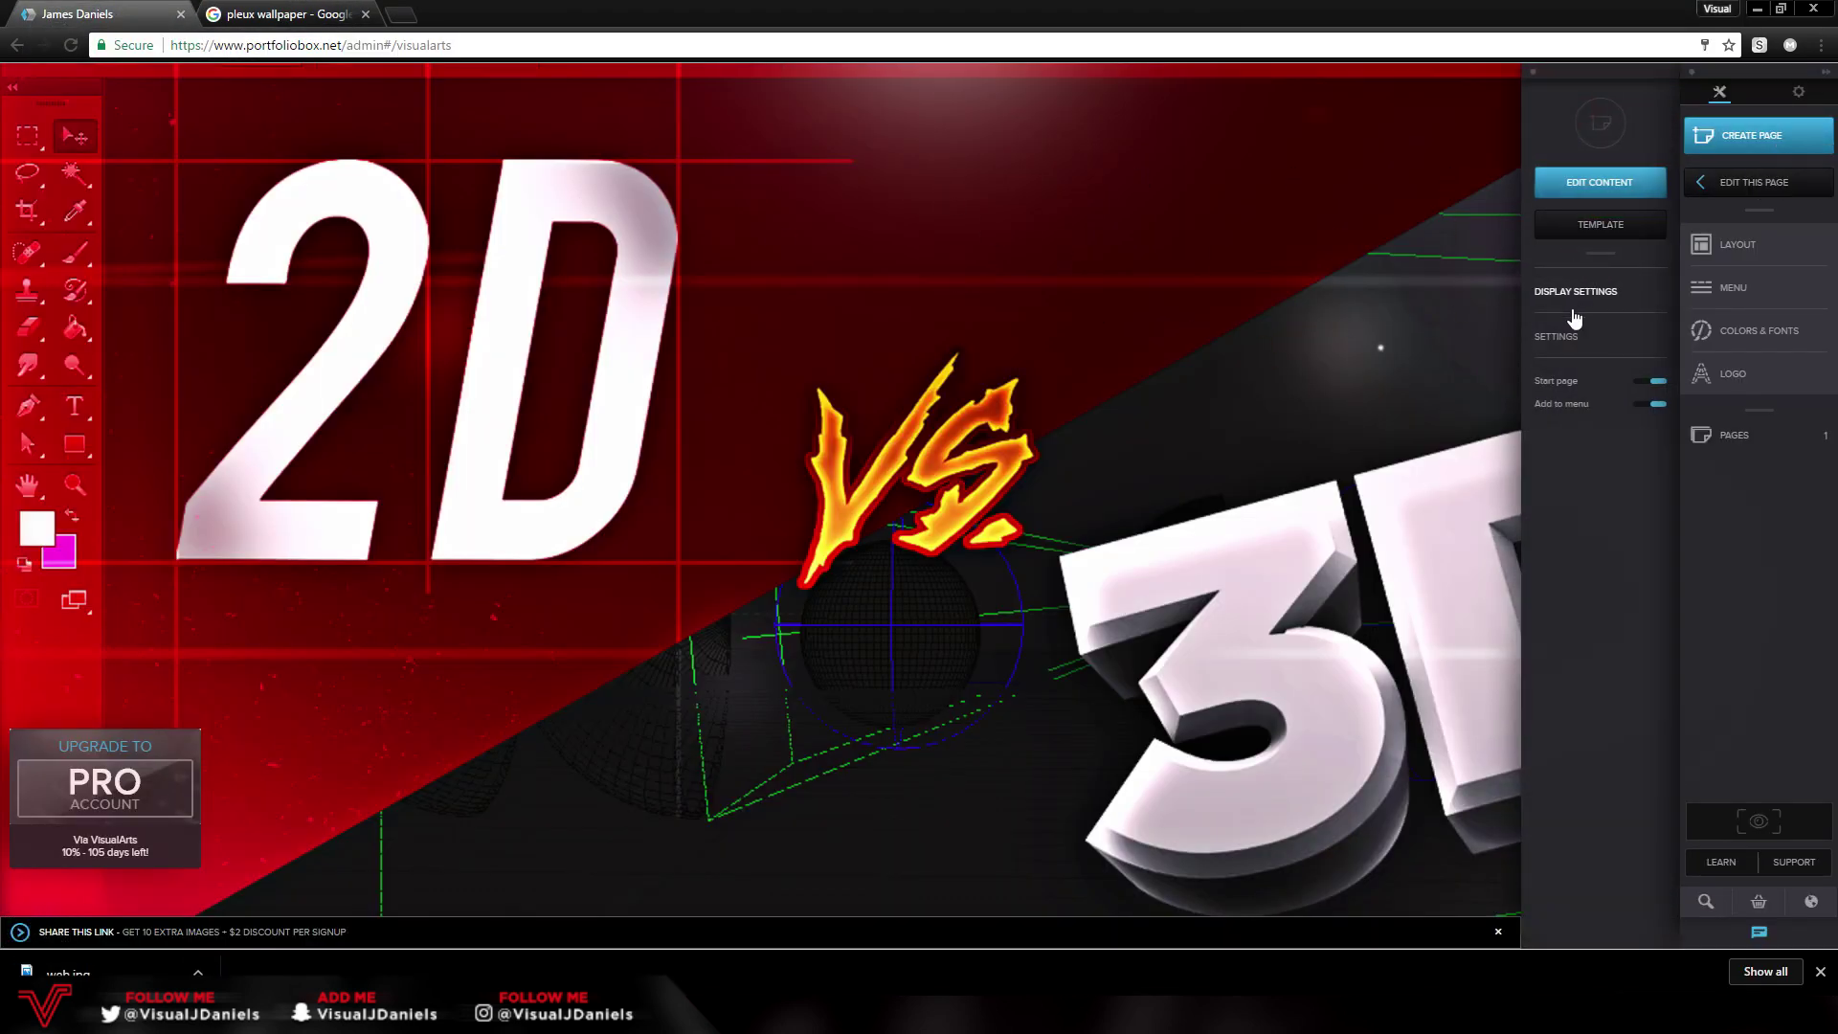
click(1600, 184)
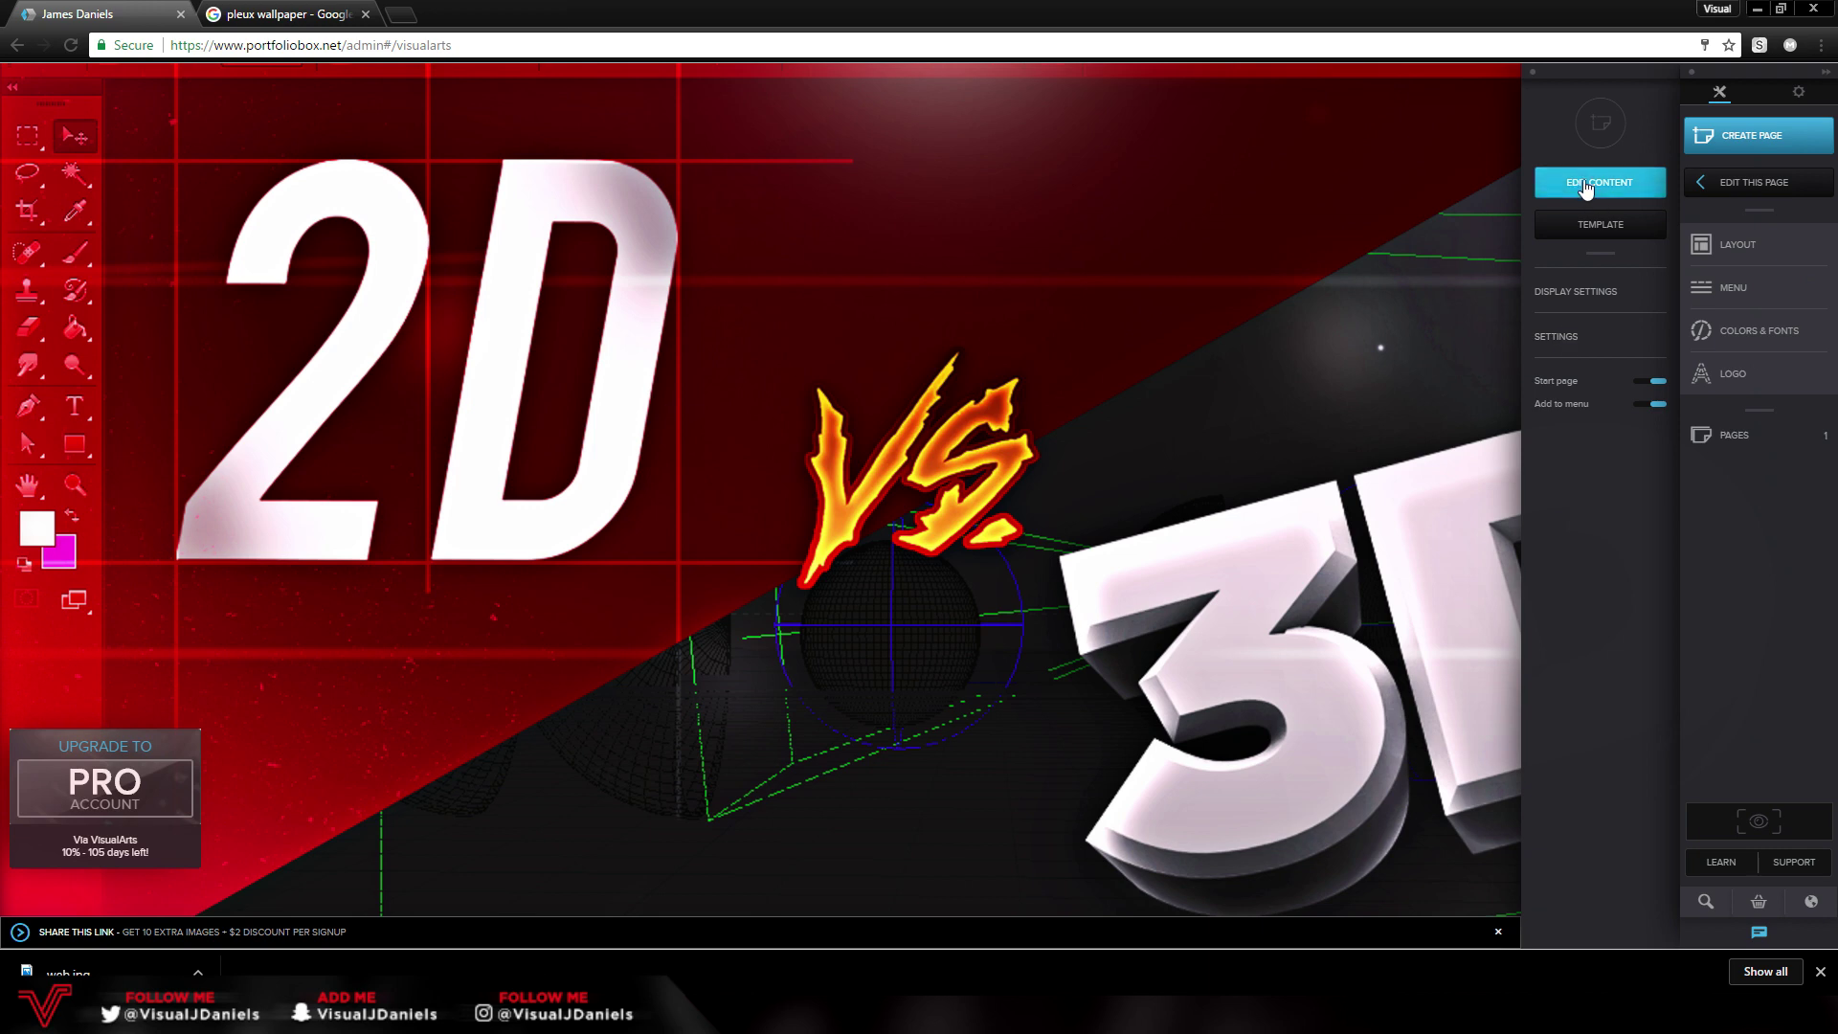
click(951, 249)
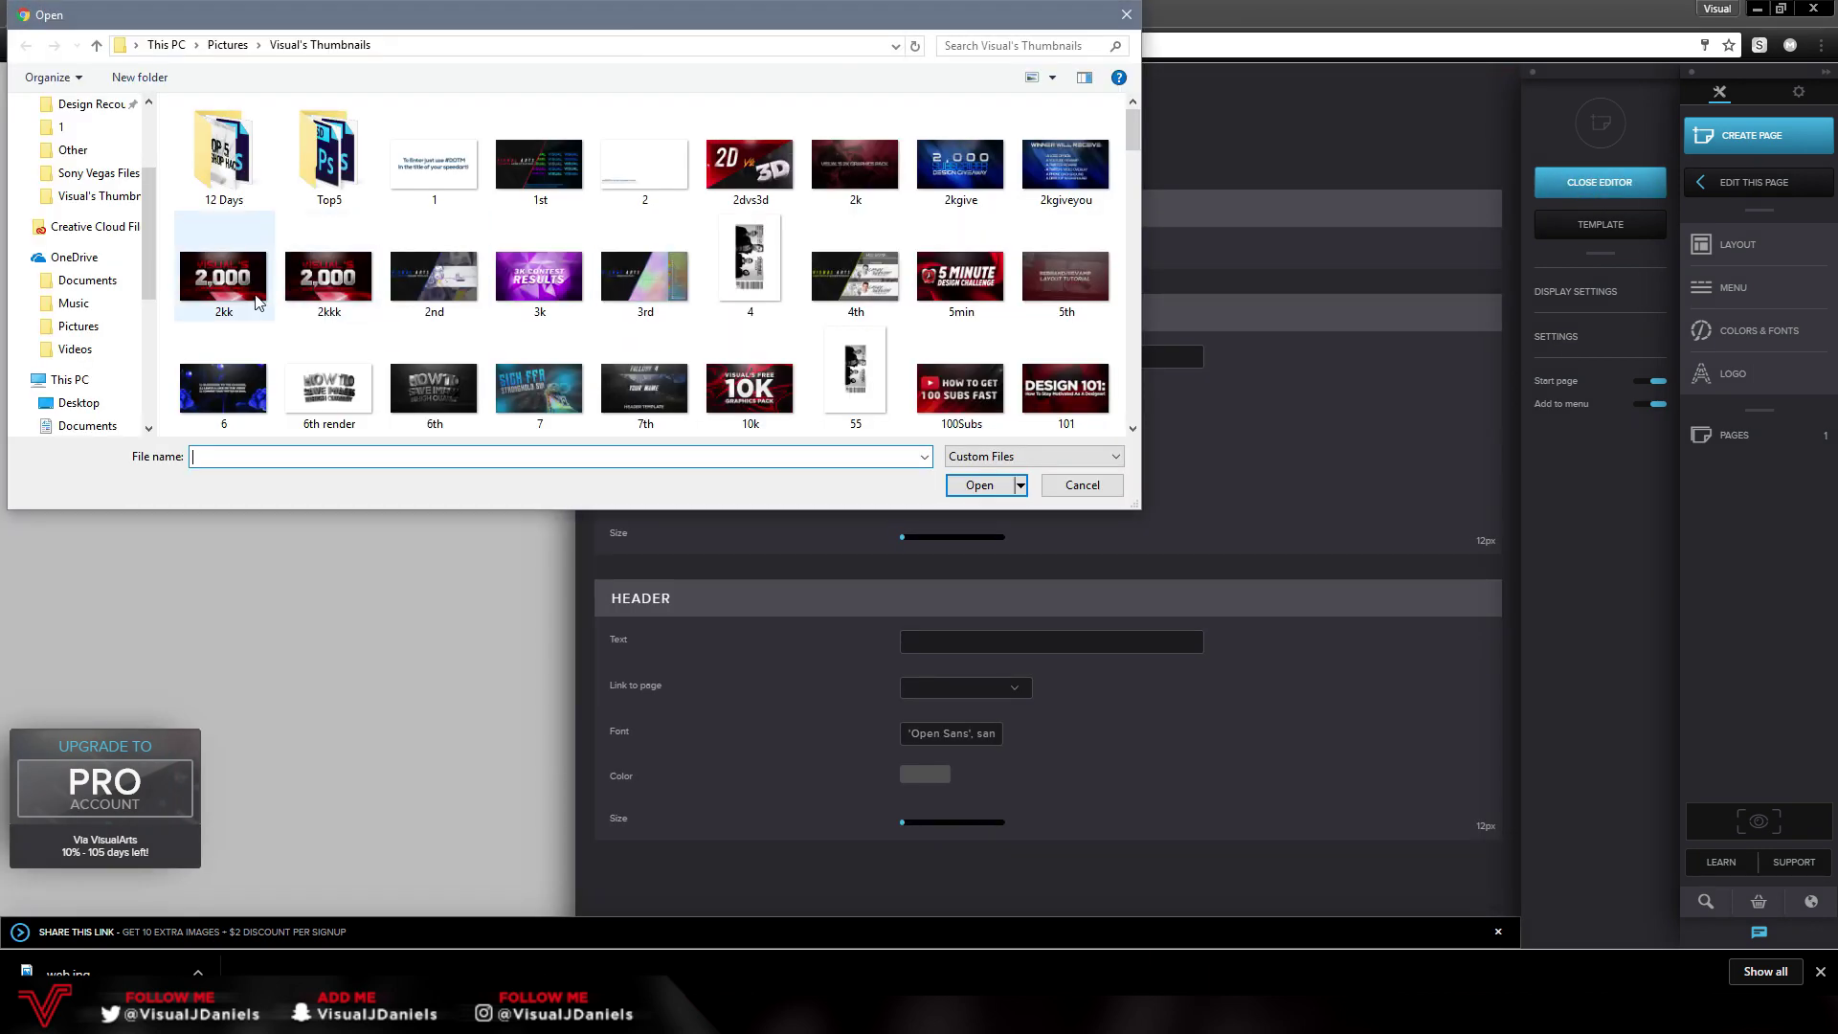
click(79, 380)
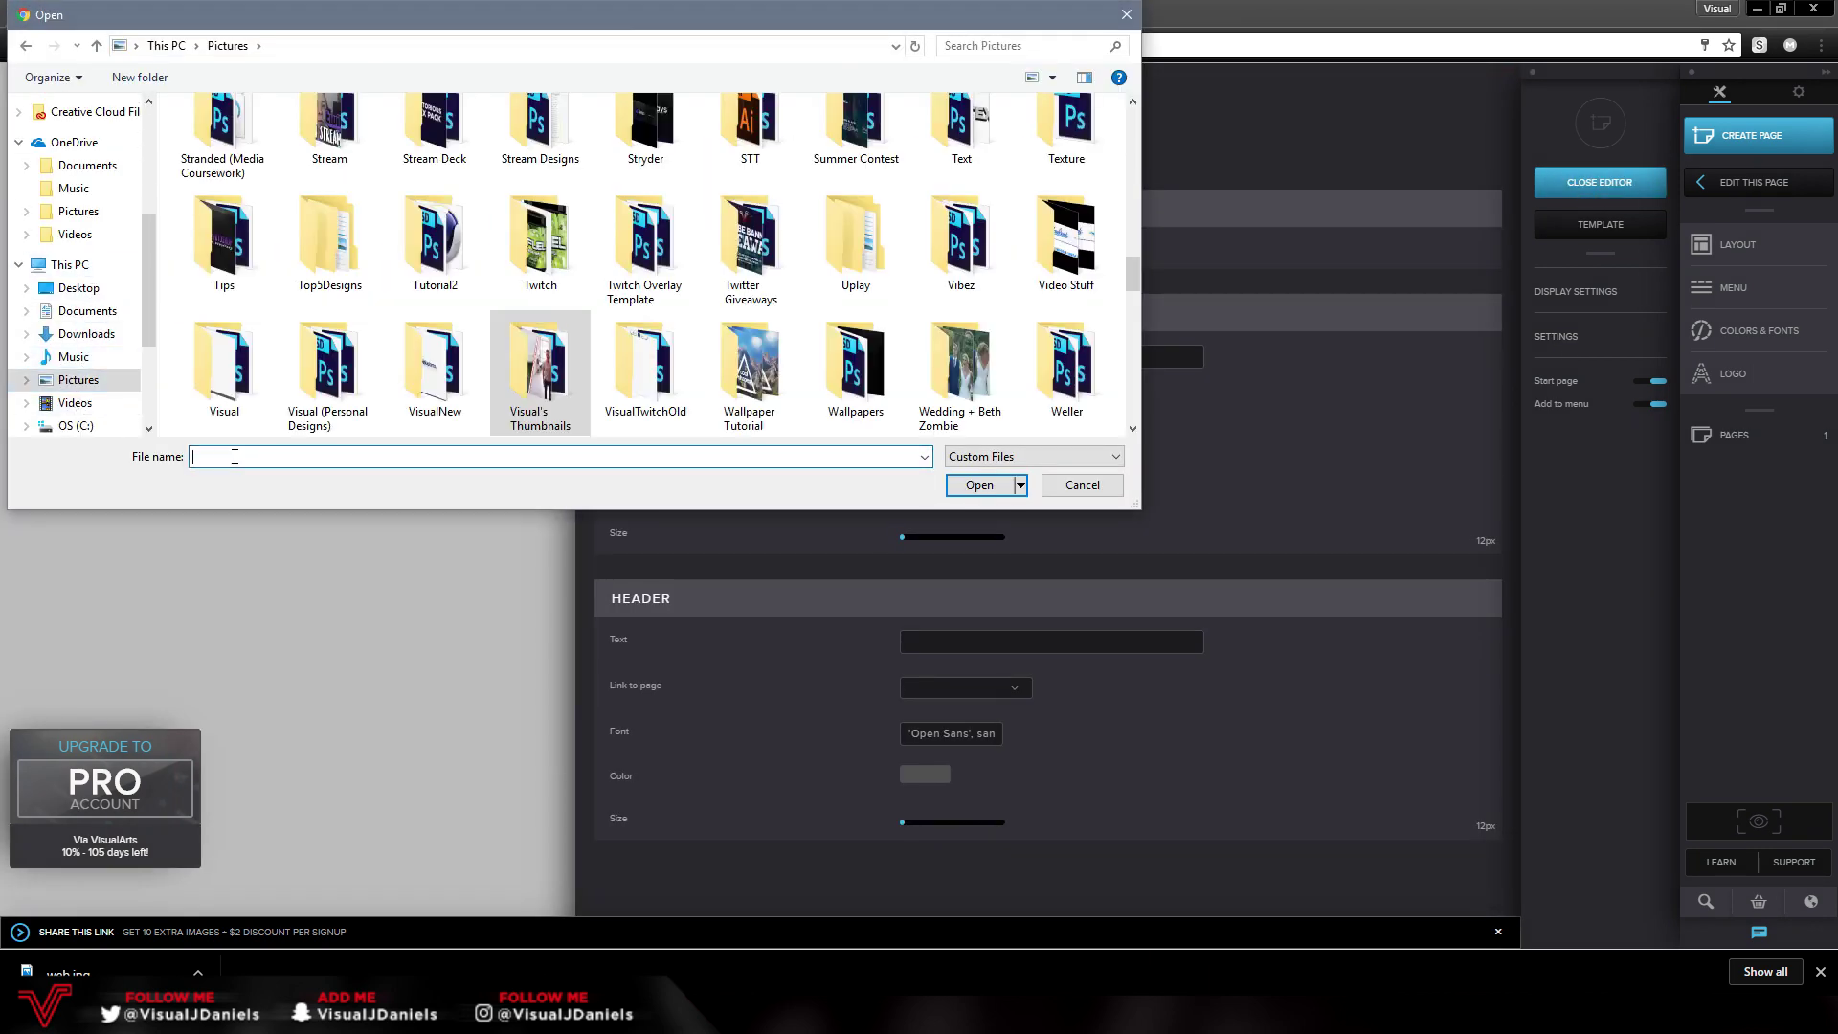
click(234, 457)
text(web)
key(Return)
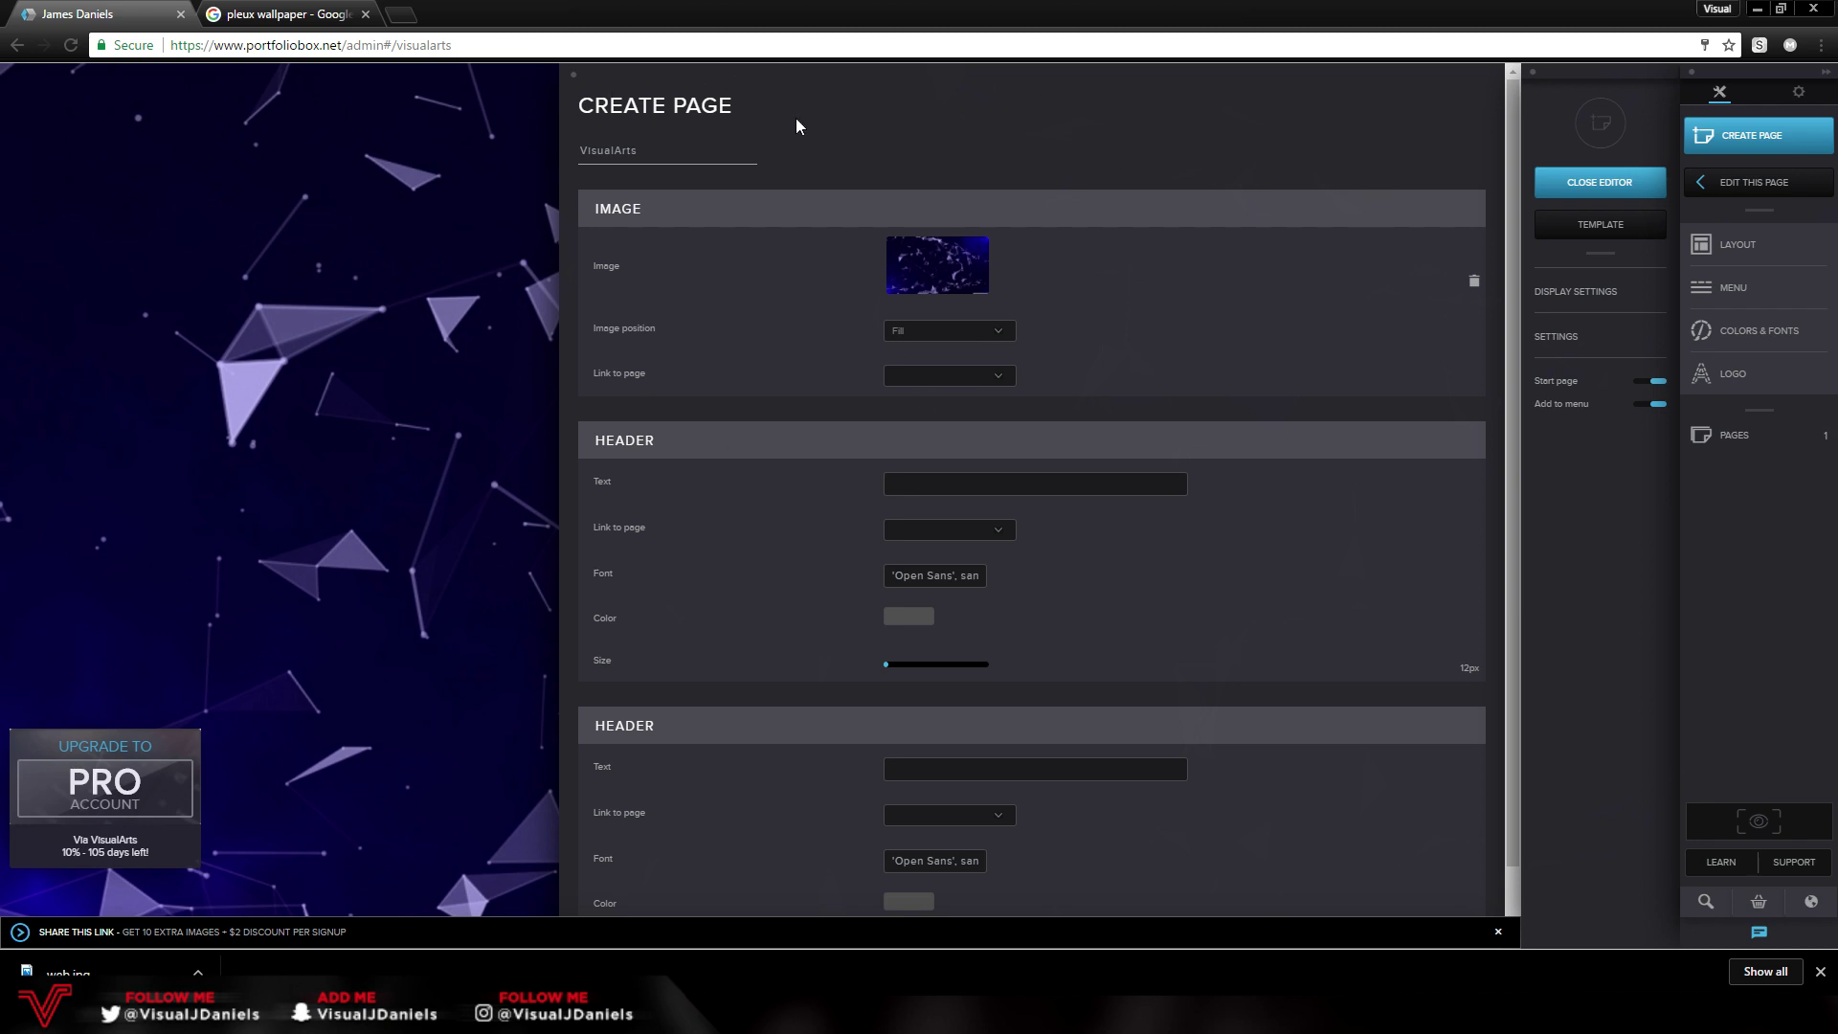
click(931, 331)
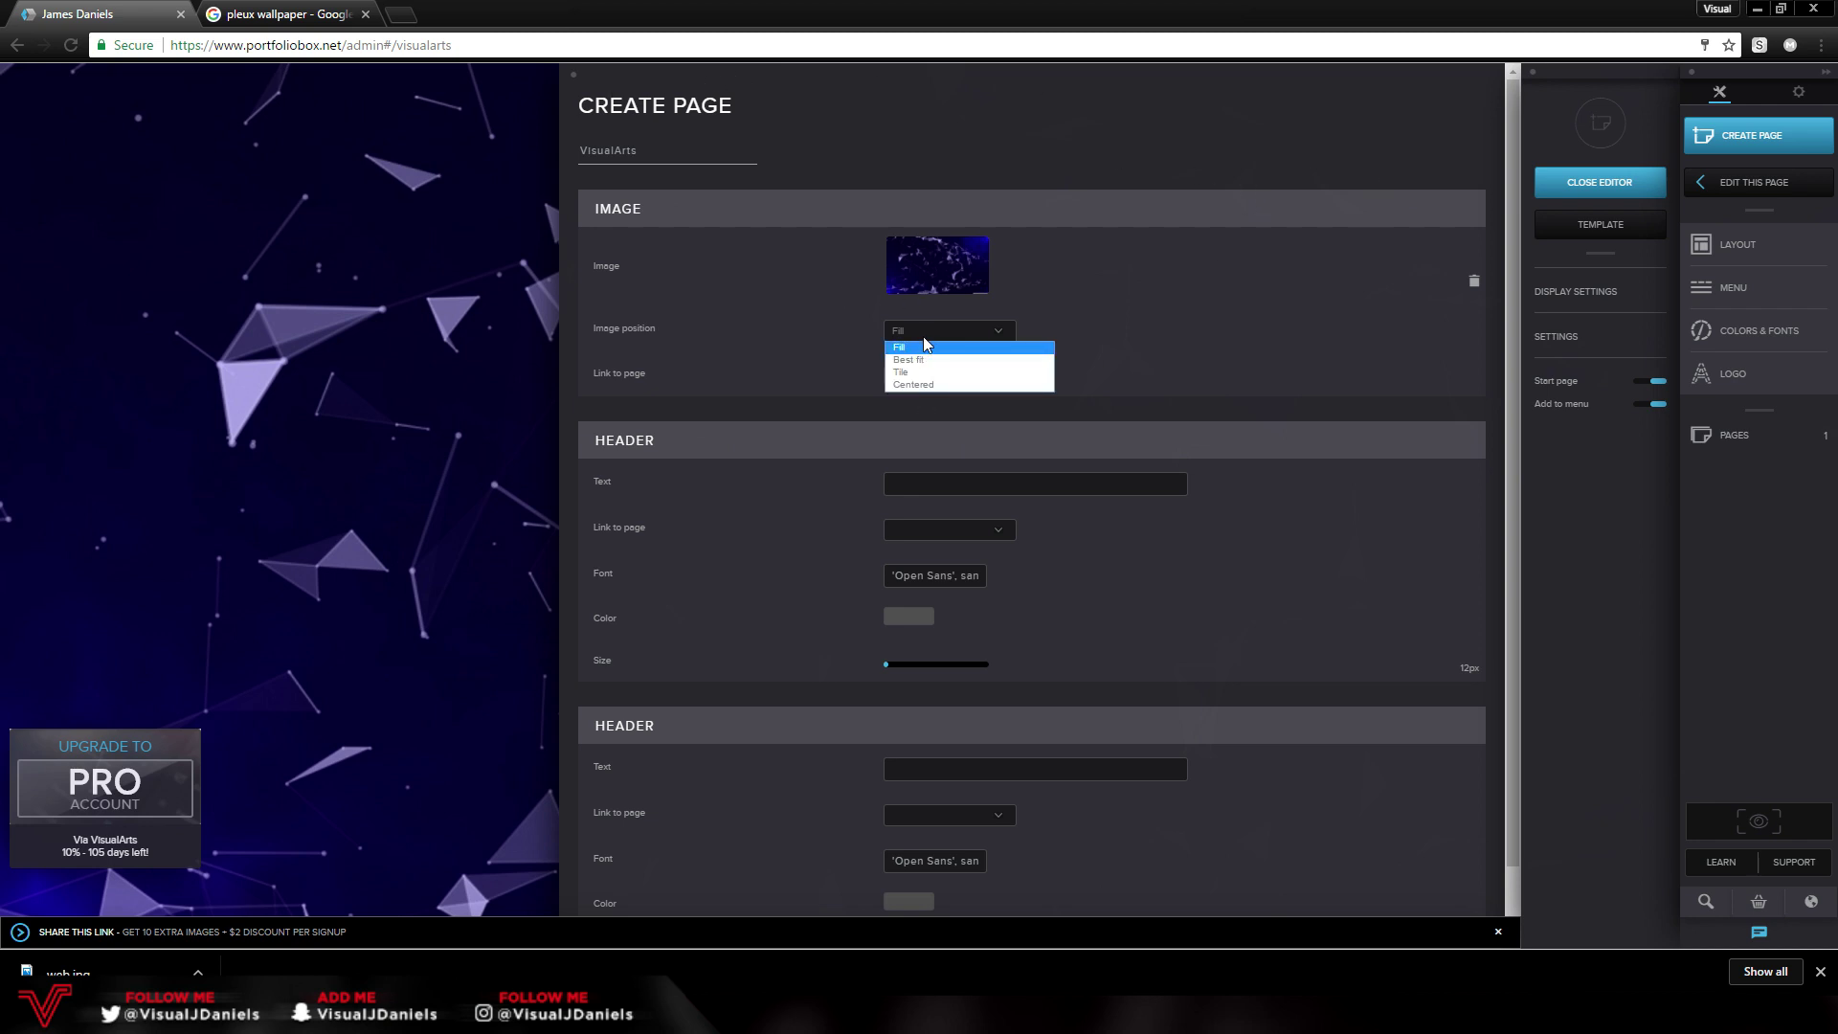
click(925, 344)
click(911, 374)
click(924, 375)
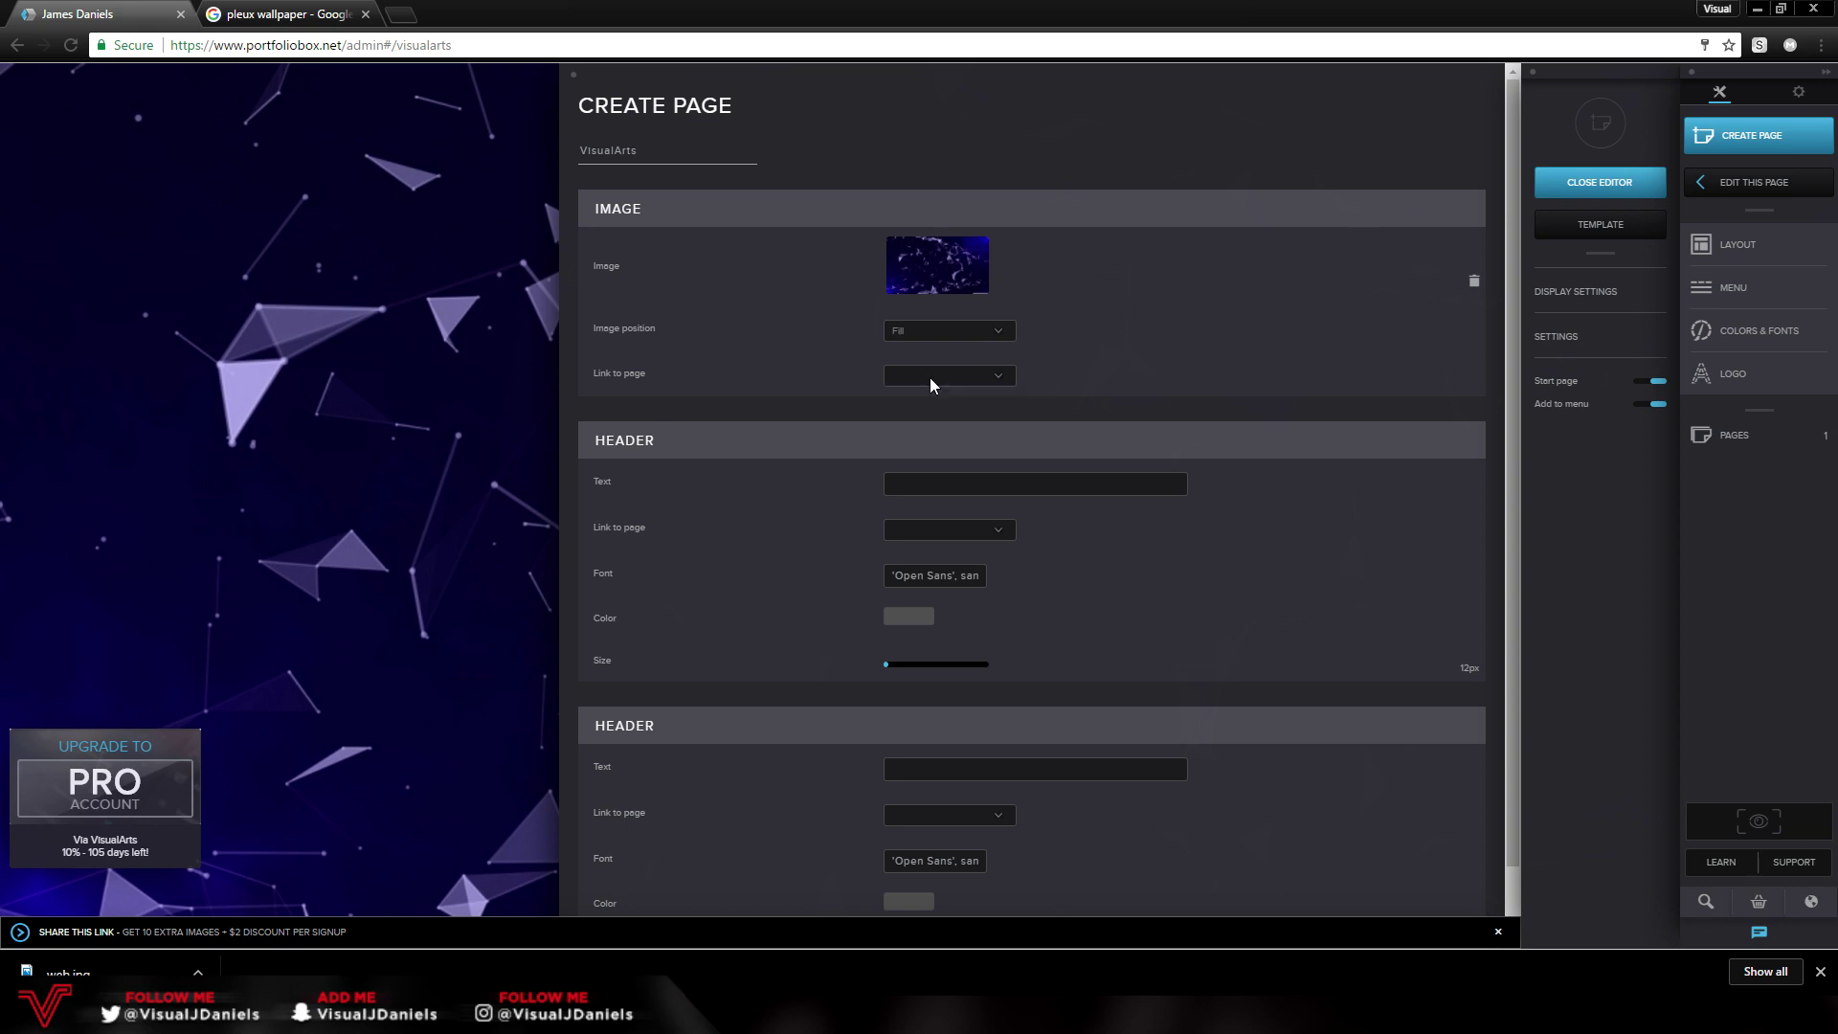
- Enter VISUALARTS as the first header's text and set its font to Aldrich
scroll(843, 402, down, 1)
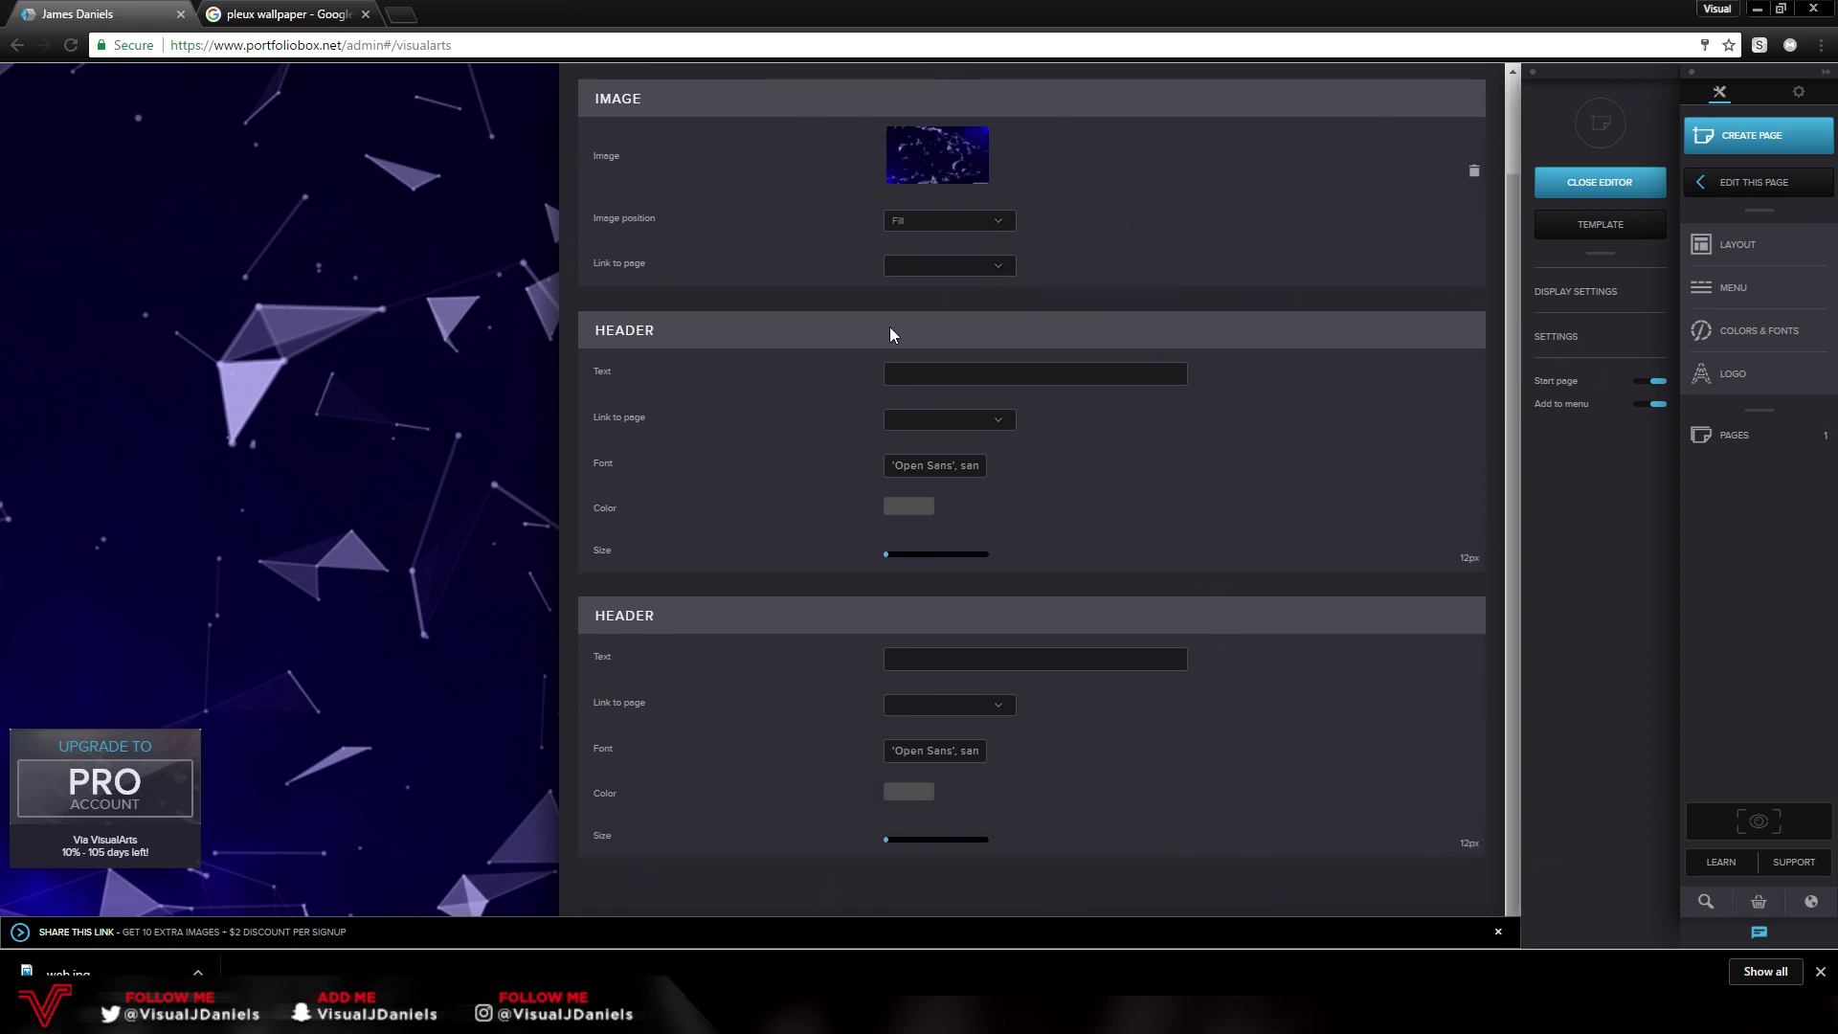
click(981, 375)
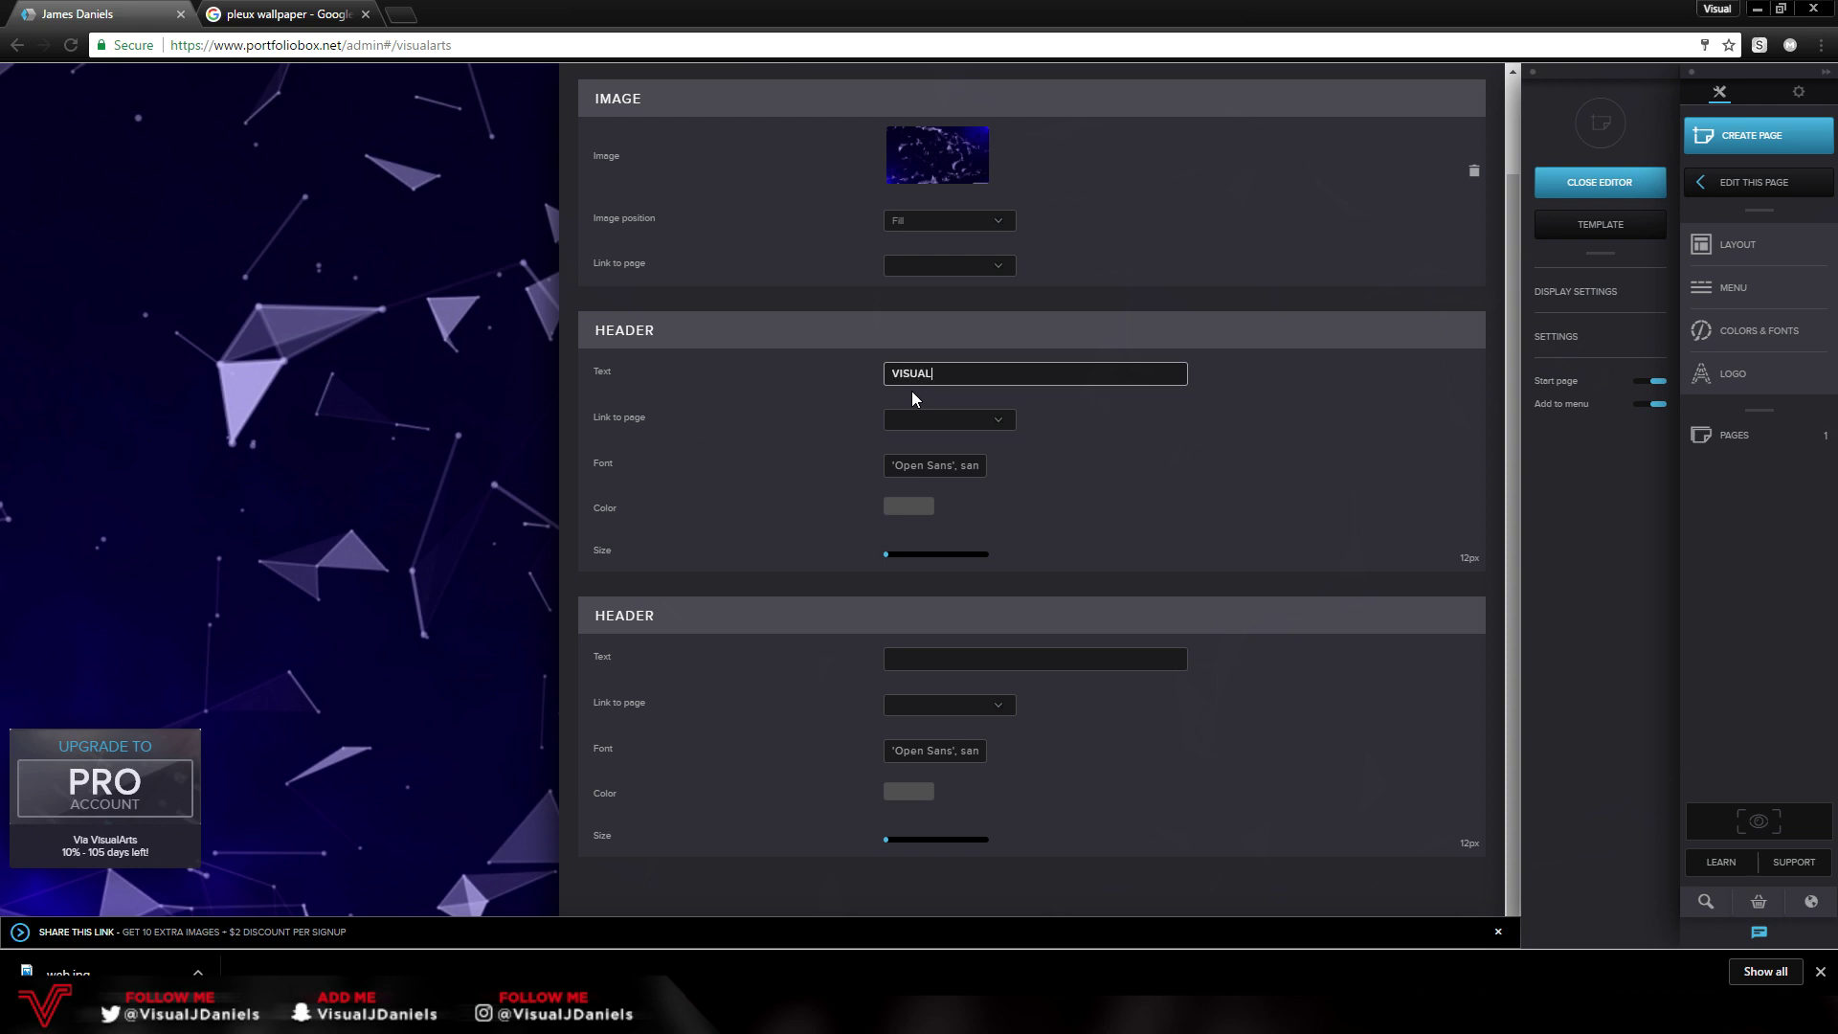
click(970, 467)
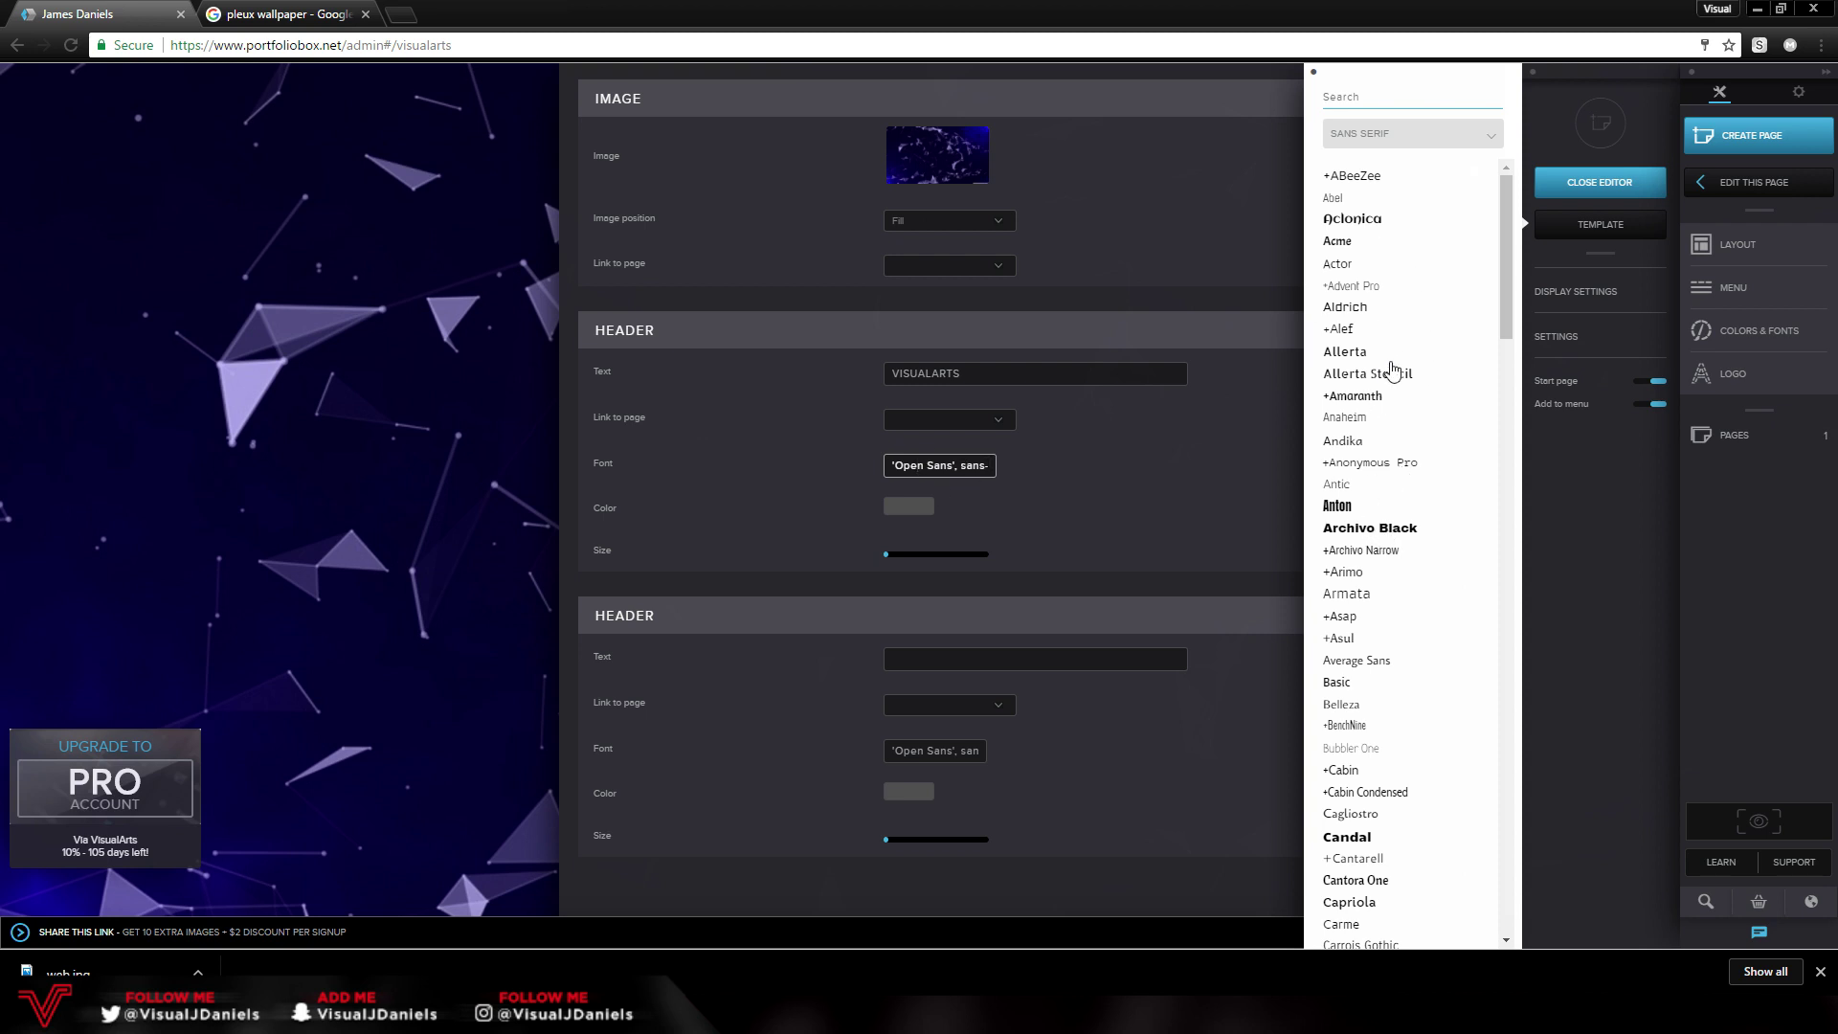
click(1354, 311)
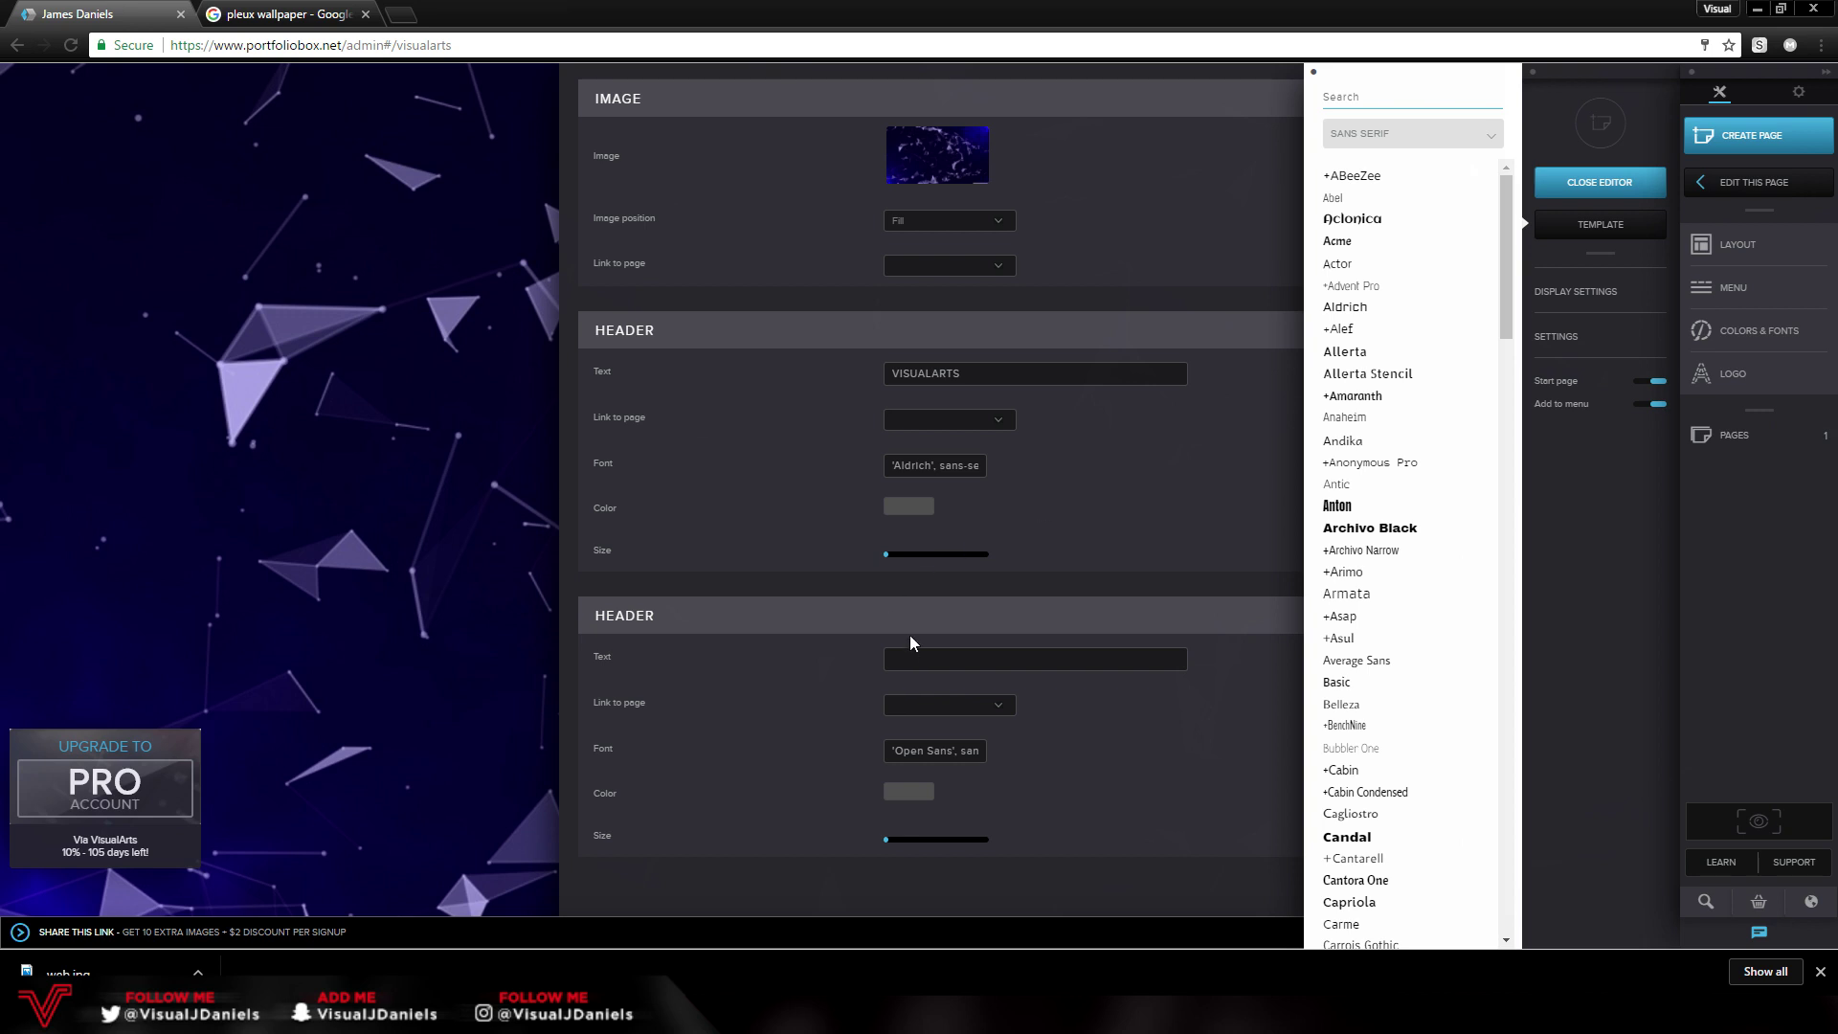
- Set the first header's text color to white and close the page editor
click(909, 505)
drag(967, 561, 866, 517)
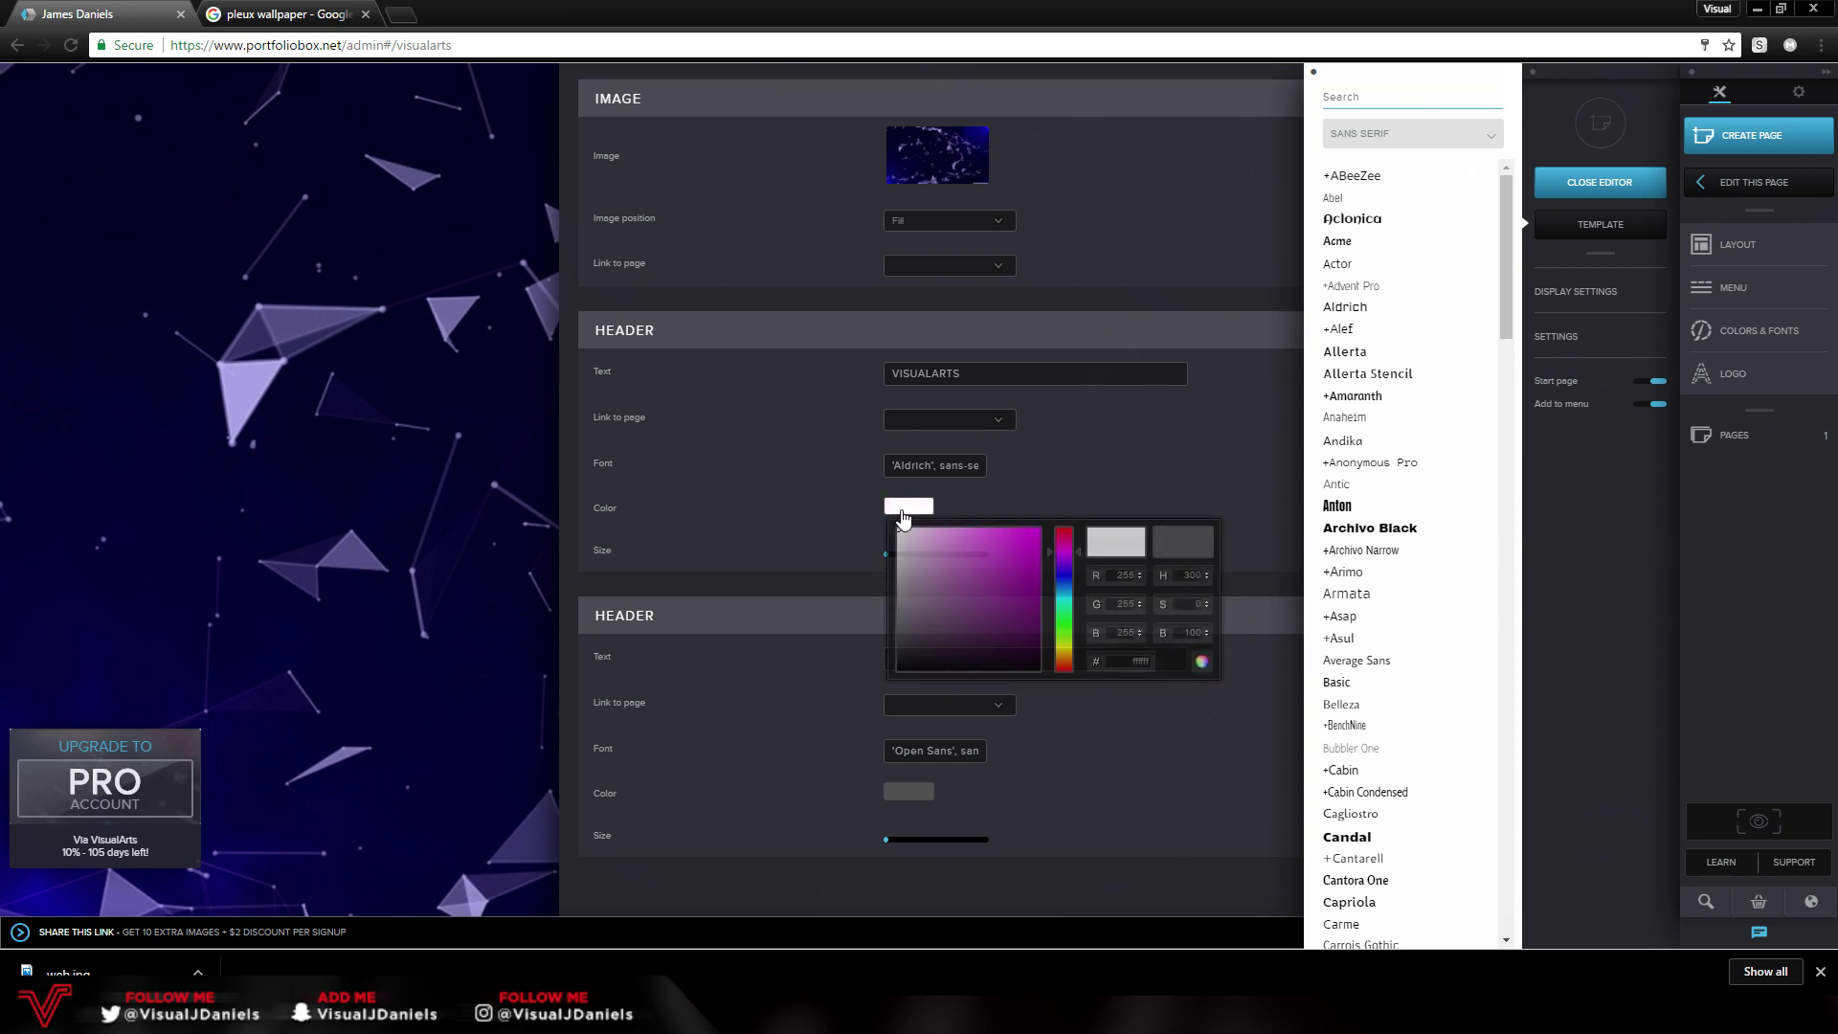
click(750, 173)
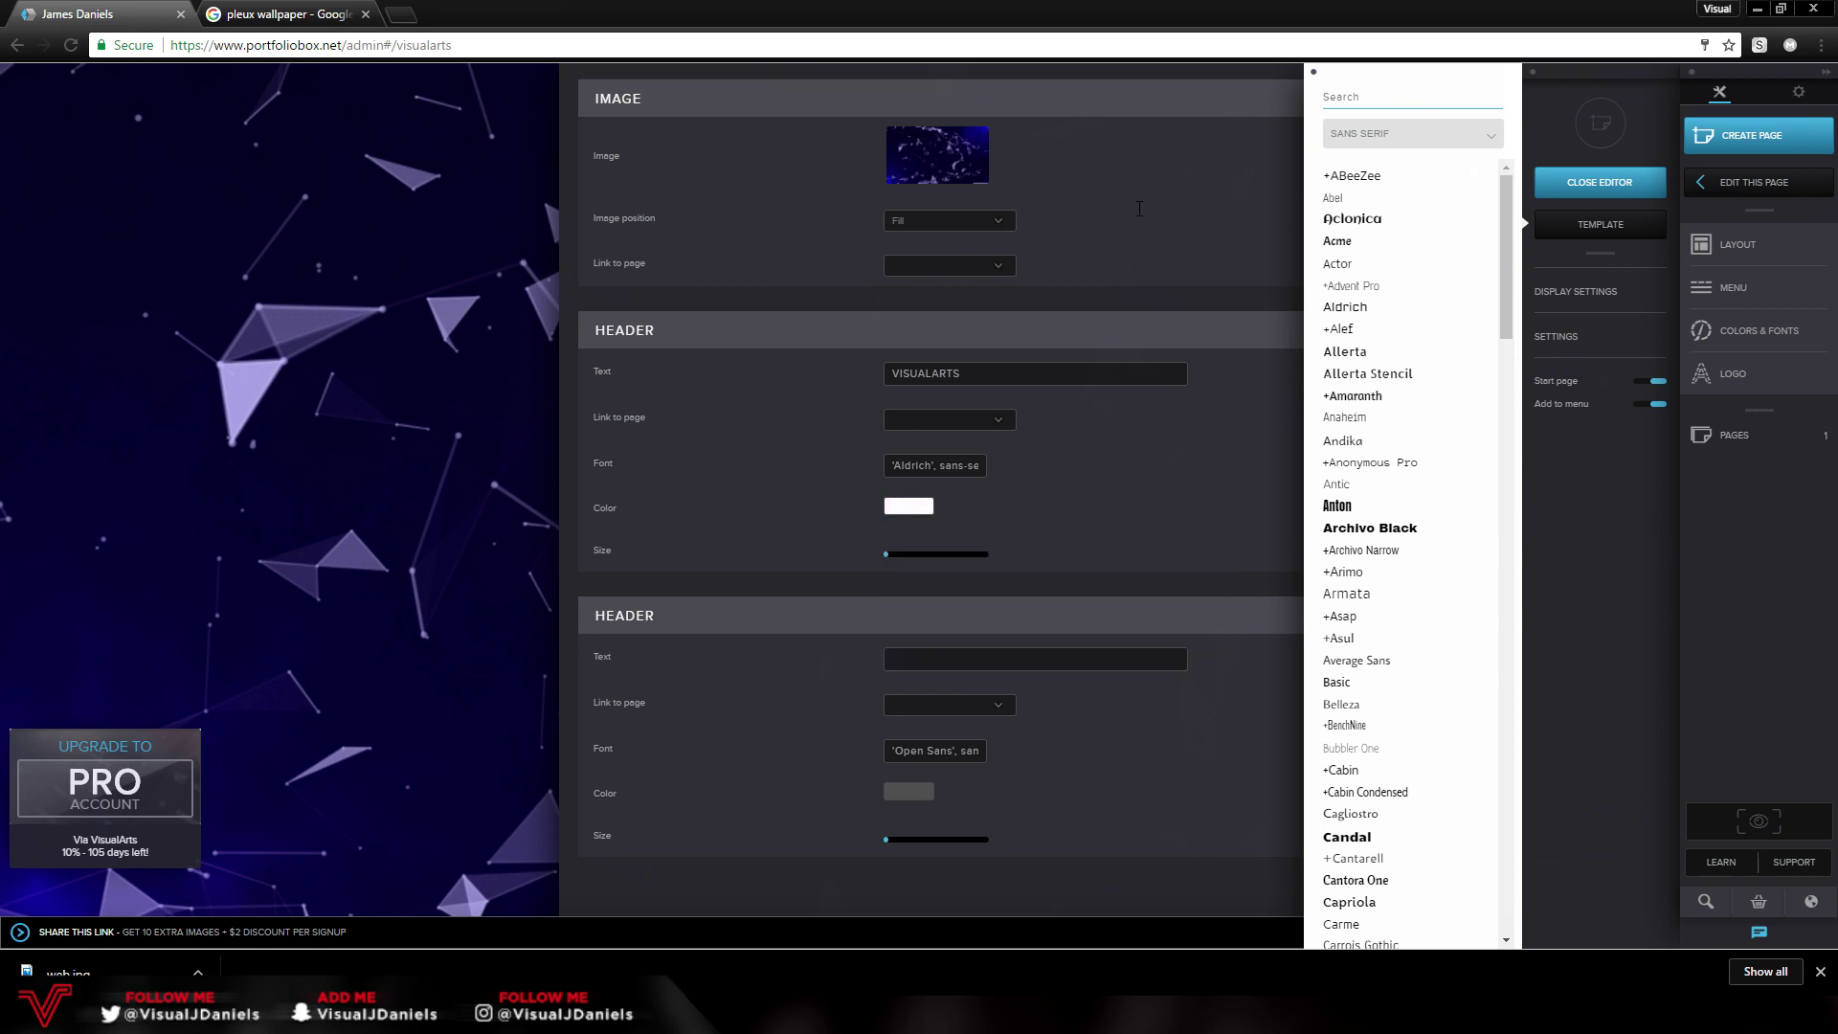
click(1305, 90)
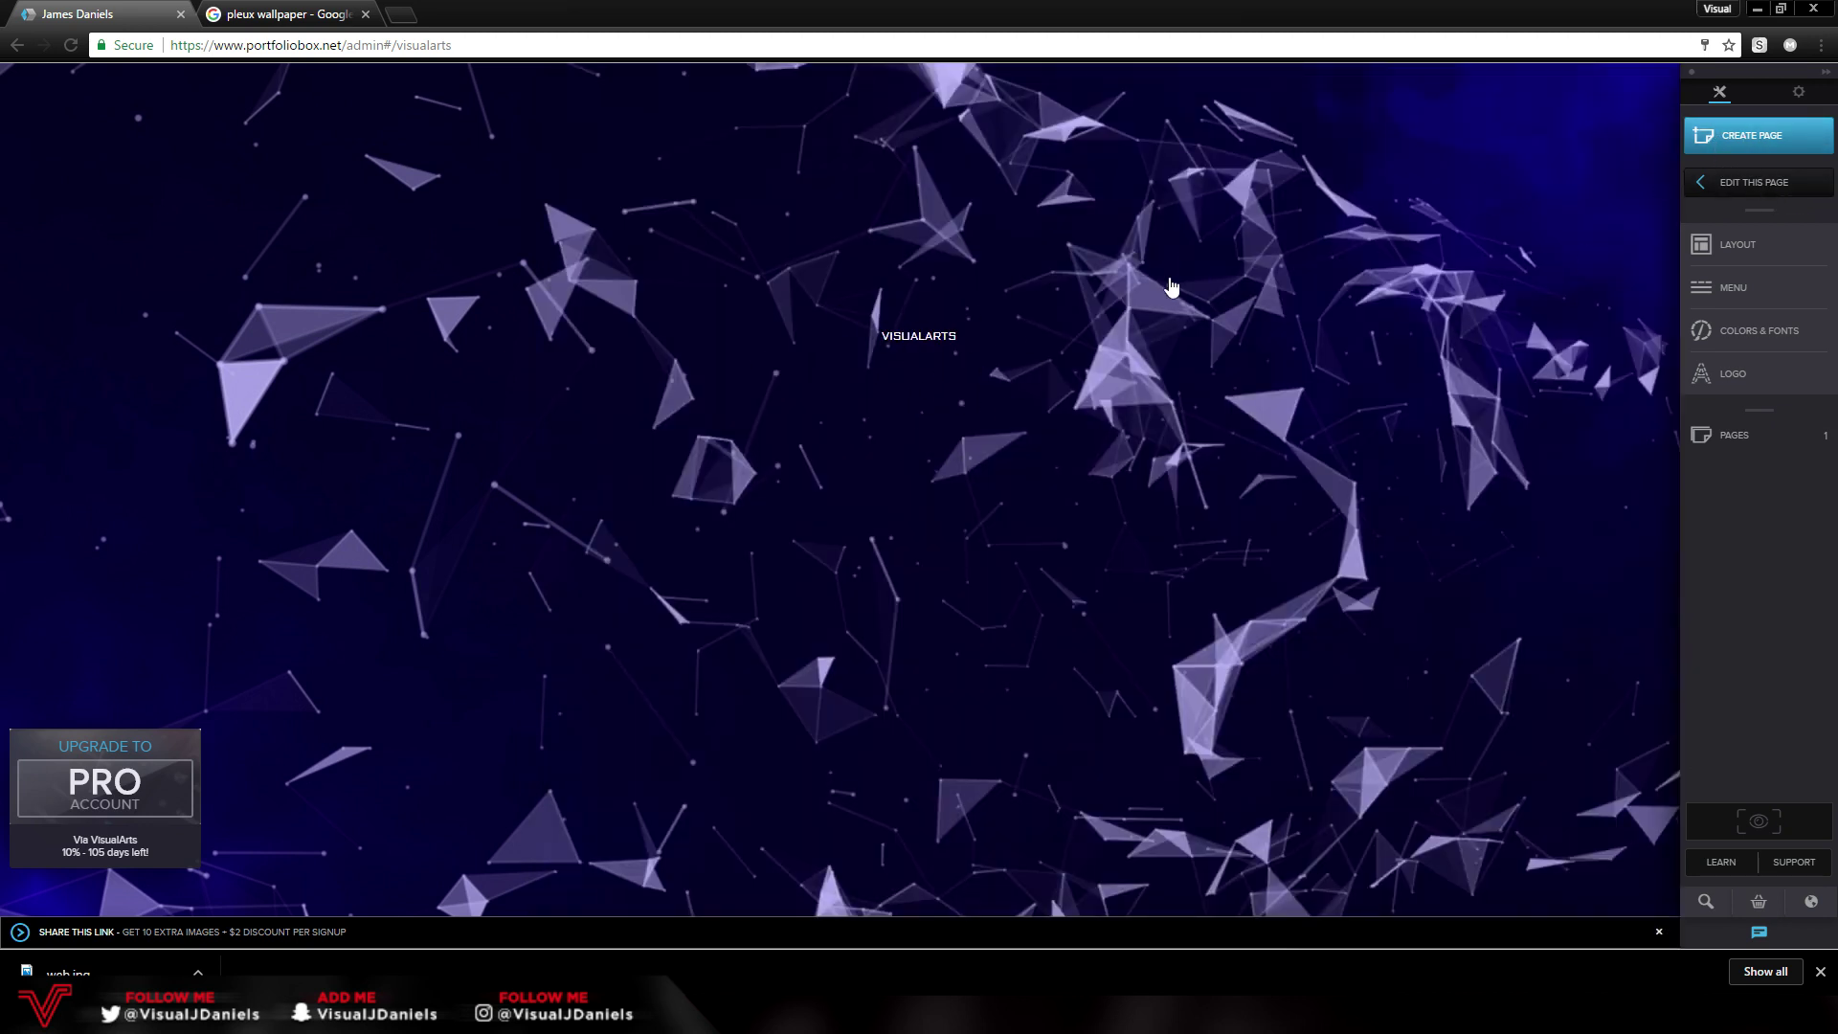
- Enlarge the VISUALARTS header text on the cover page to the maximum size
click(1744, 185)
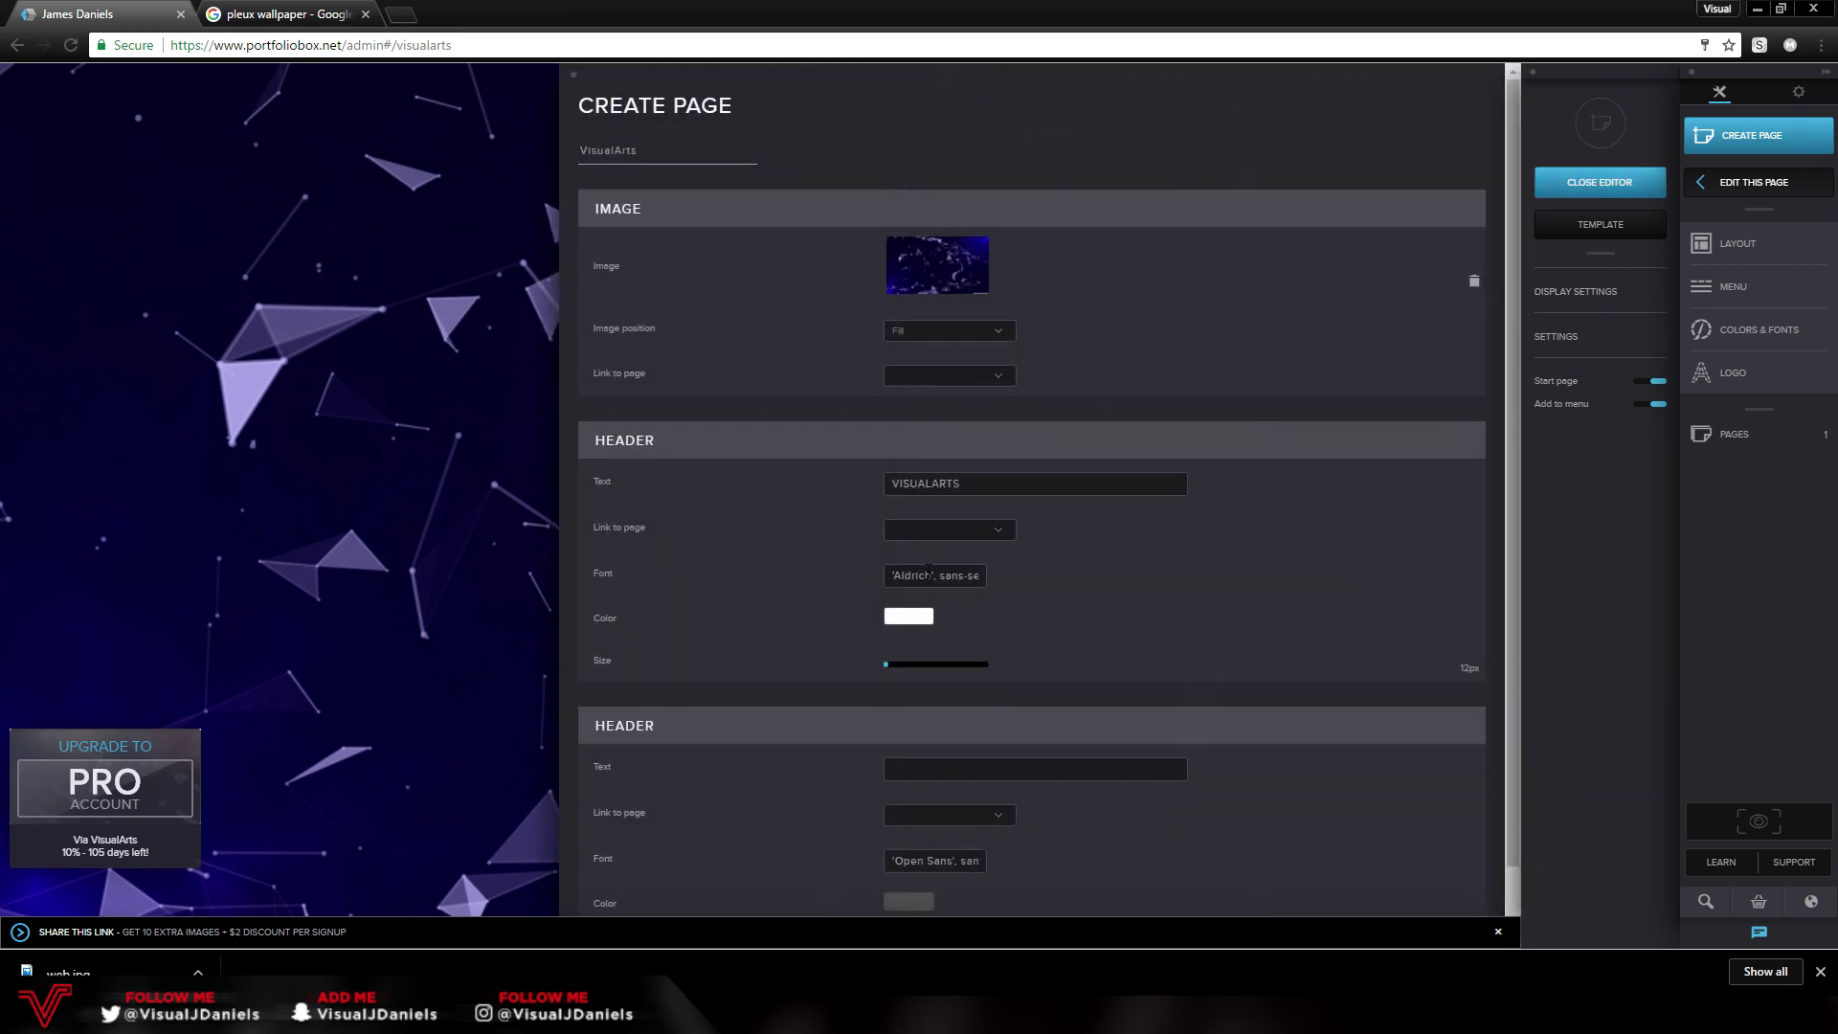
drag(889, 667, 1025, 668)
click(338, 373)
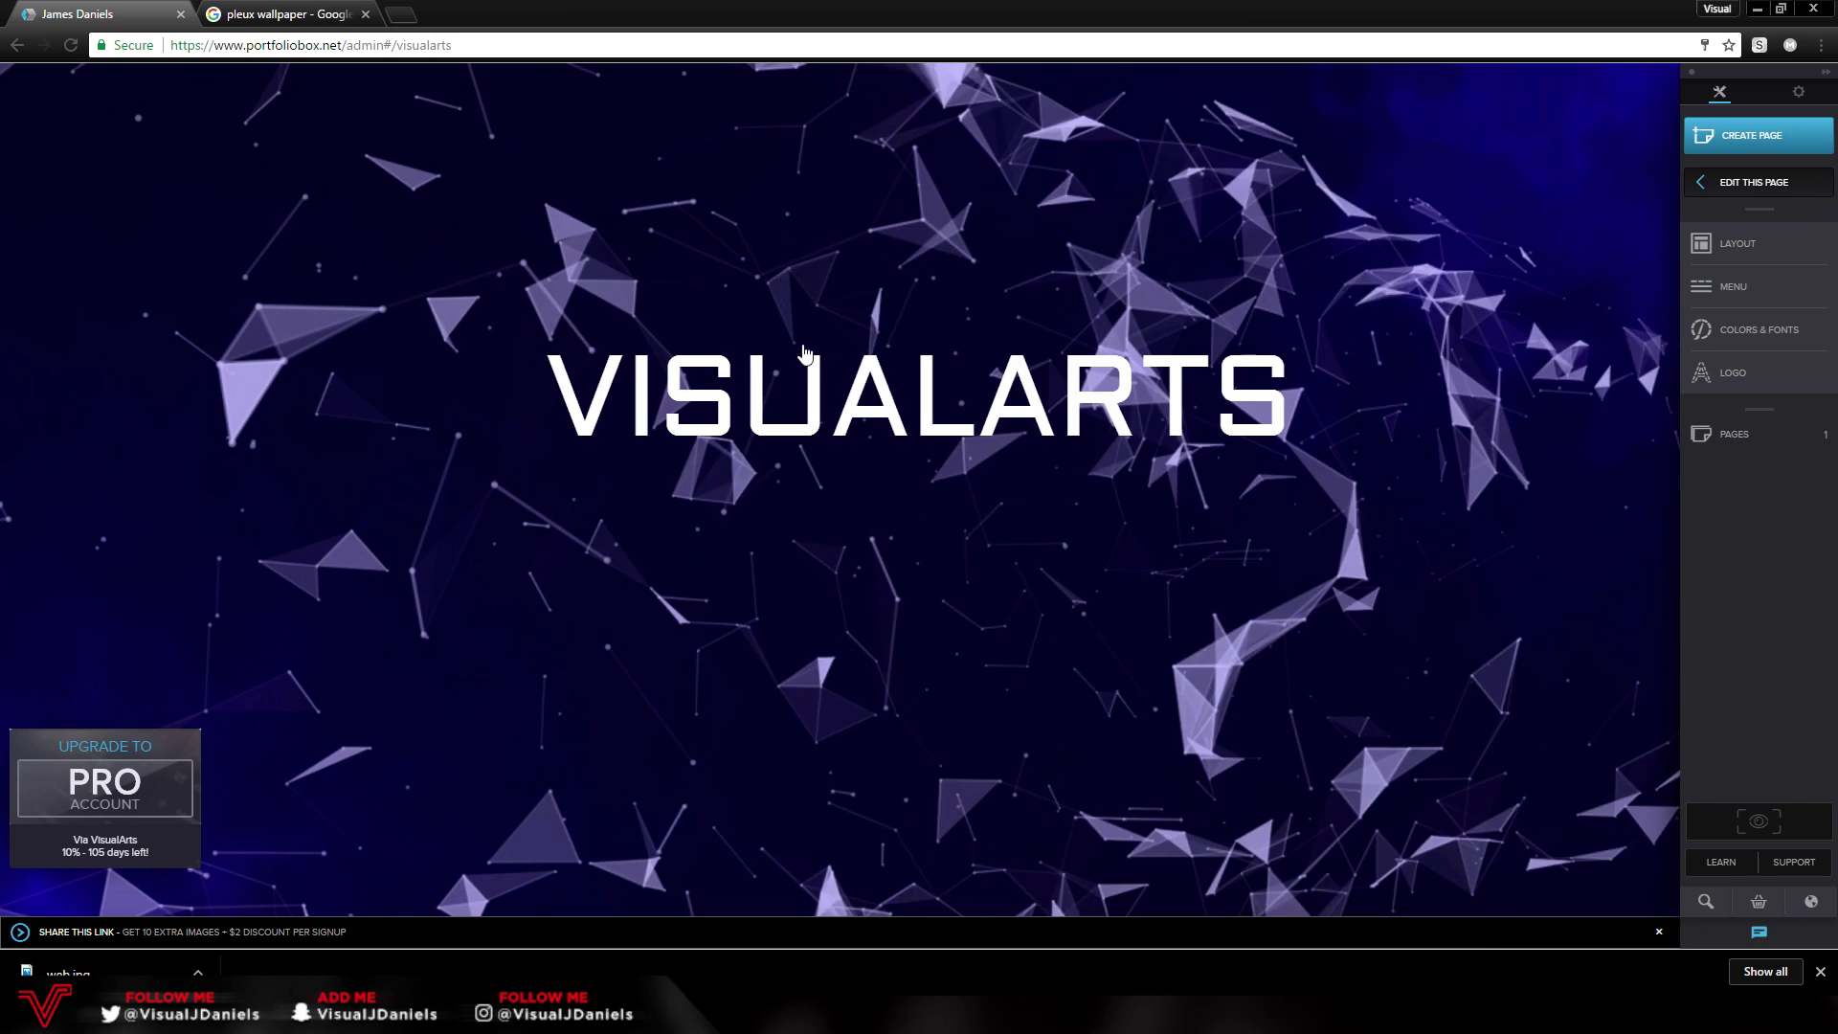
- Change the VISUALARTS header's font to Archivo Black and close the page editor
click(1760, 183)
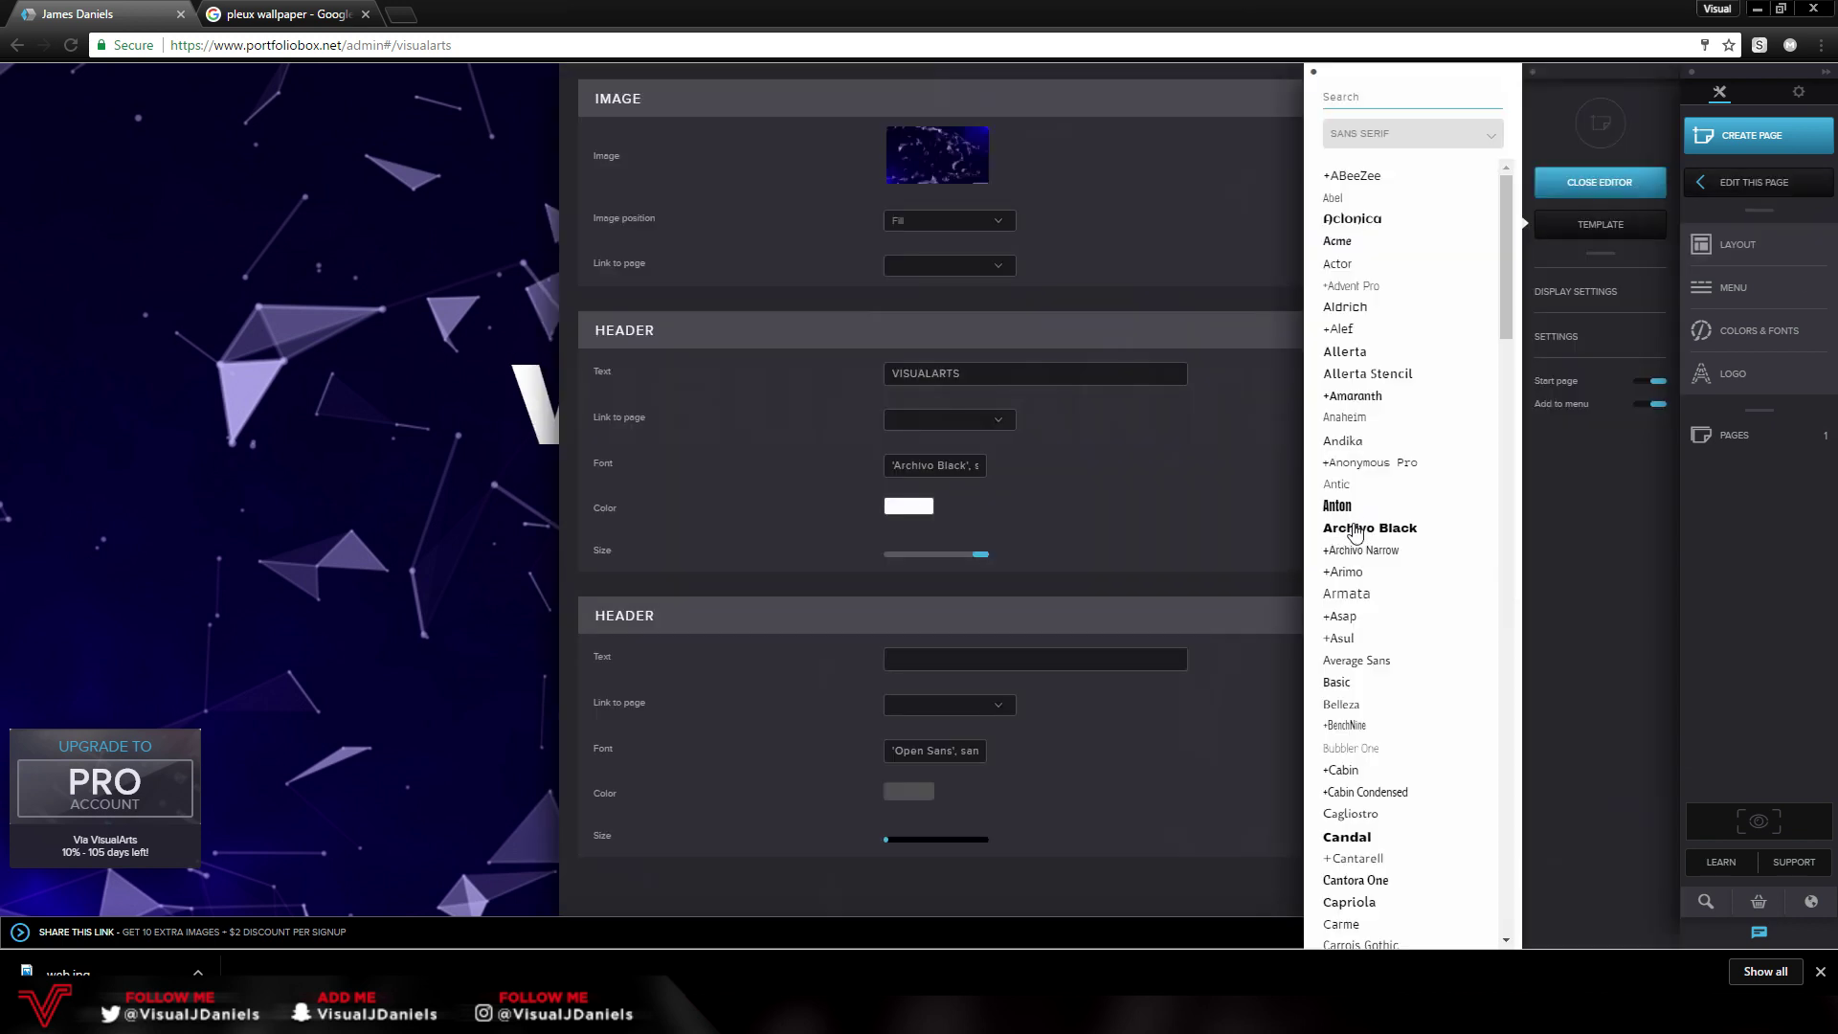
click(1313, 73)
scroll(571, 130, up, 2)
click(574, 78)
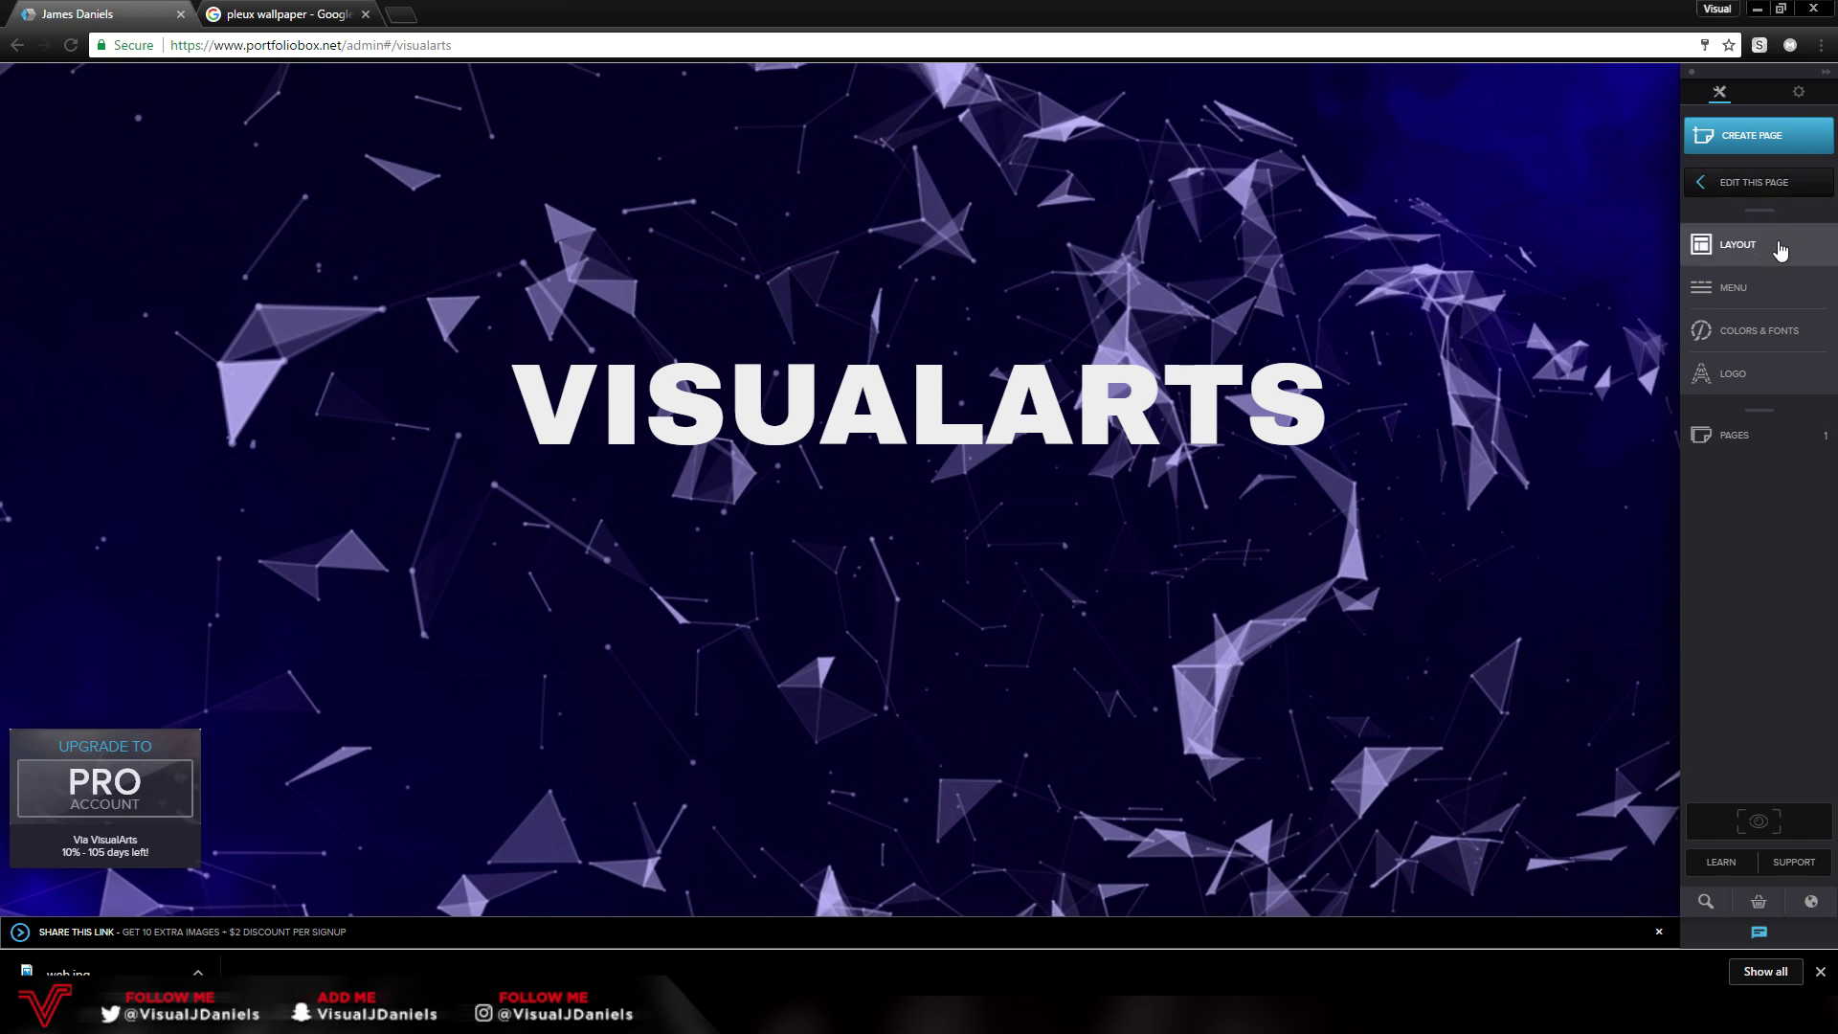
- Create a new page of the Gallery kind using the Even Rows thumbs template
click(1745, 158)
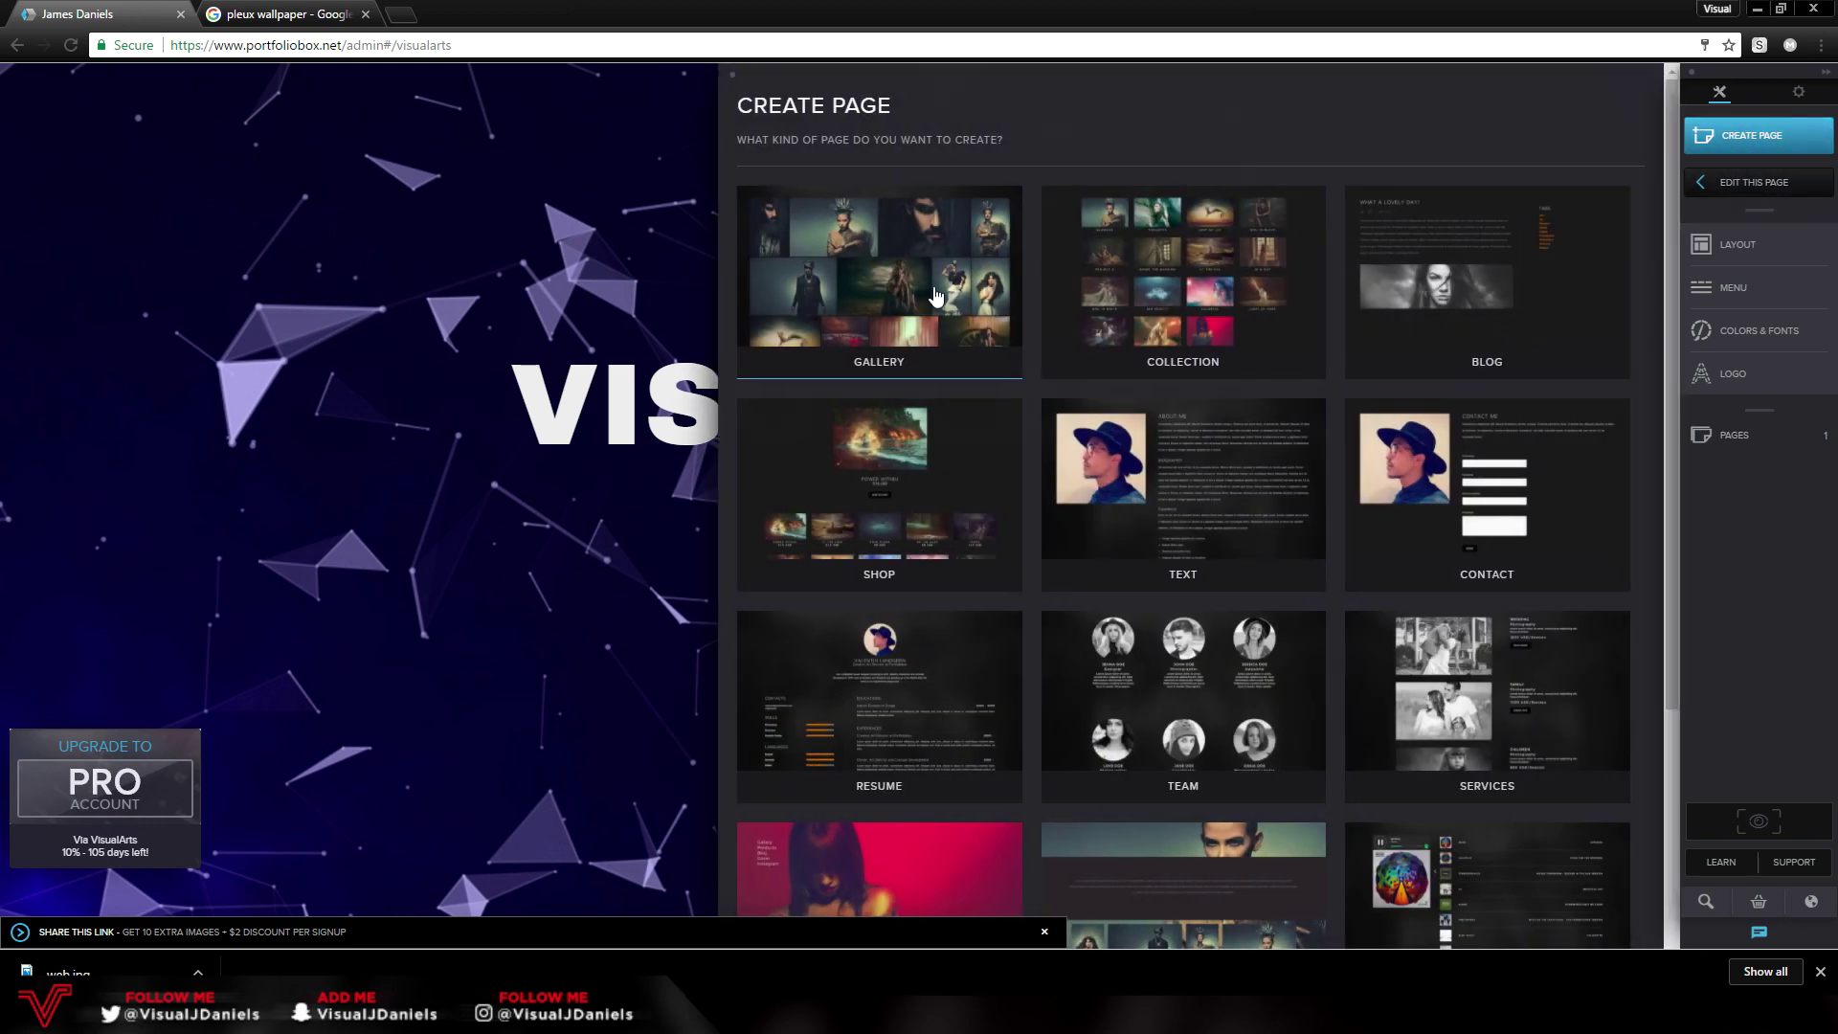
click(919, 363)
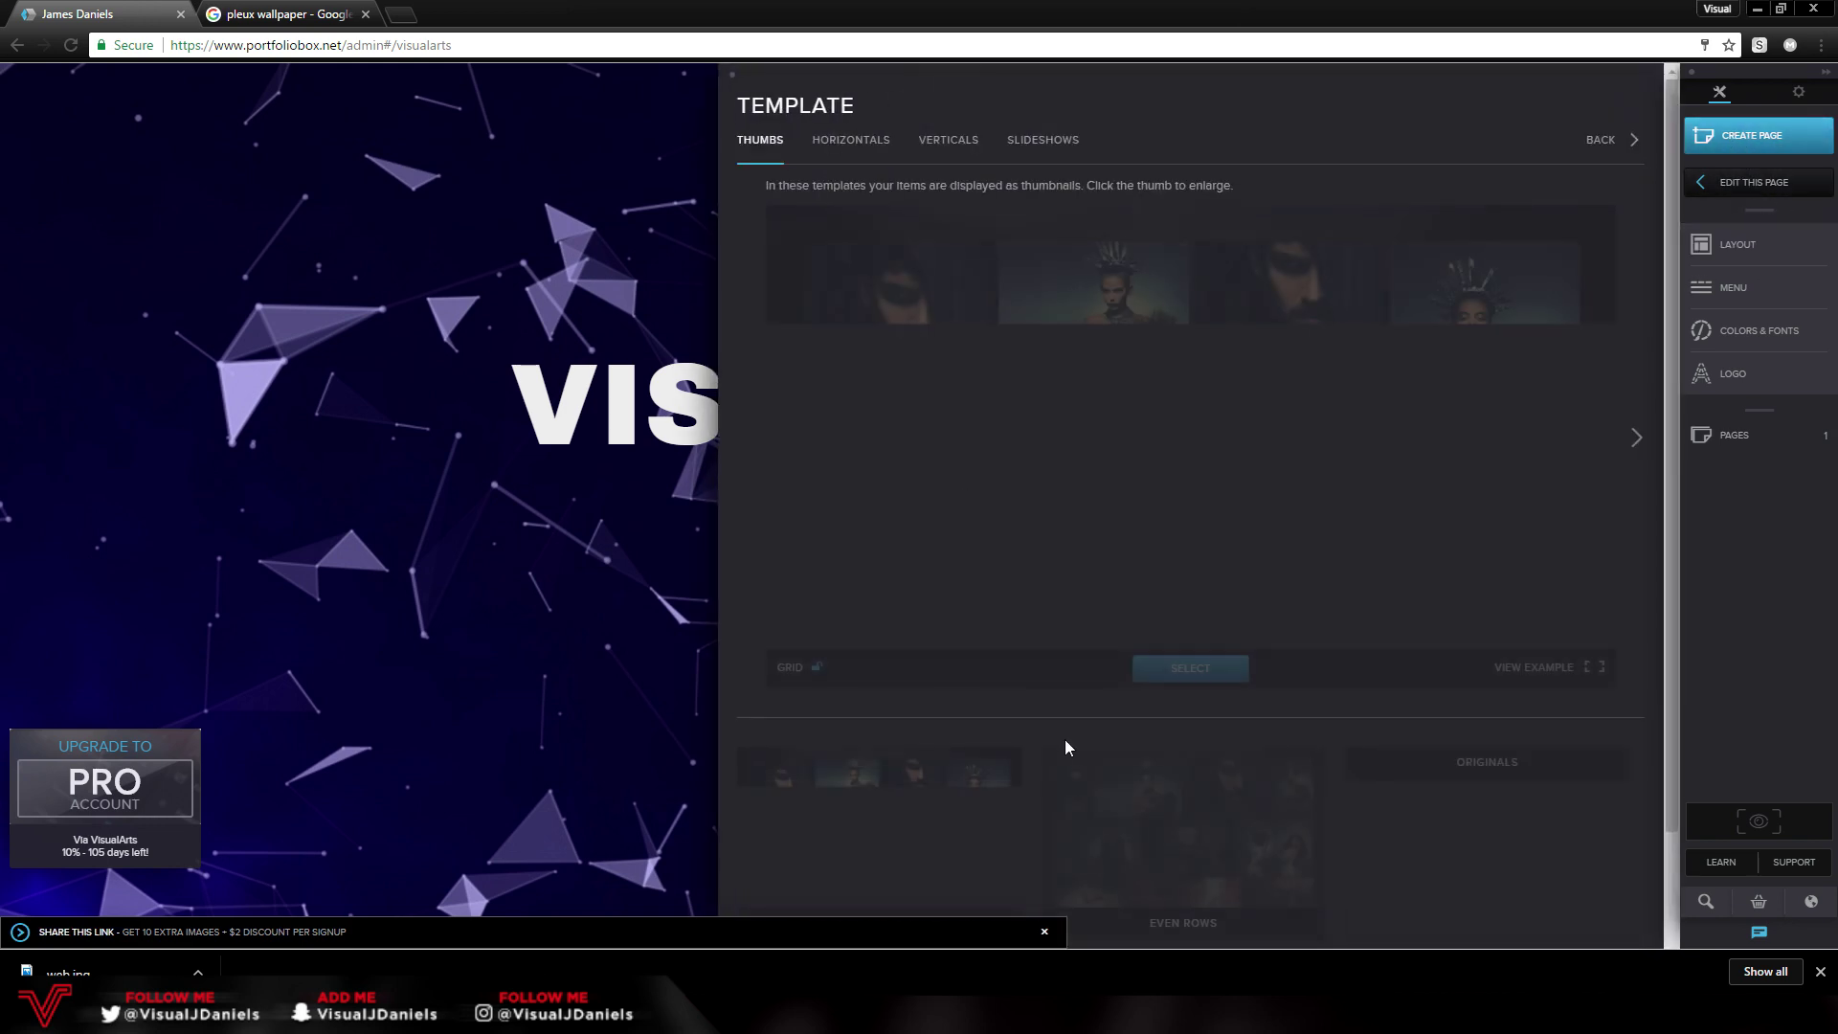
scroll(852, 371, down, 3)
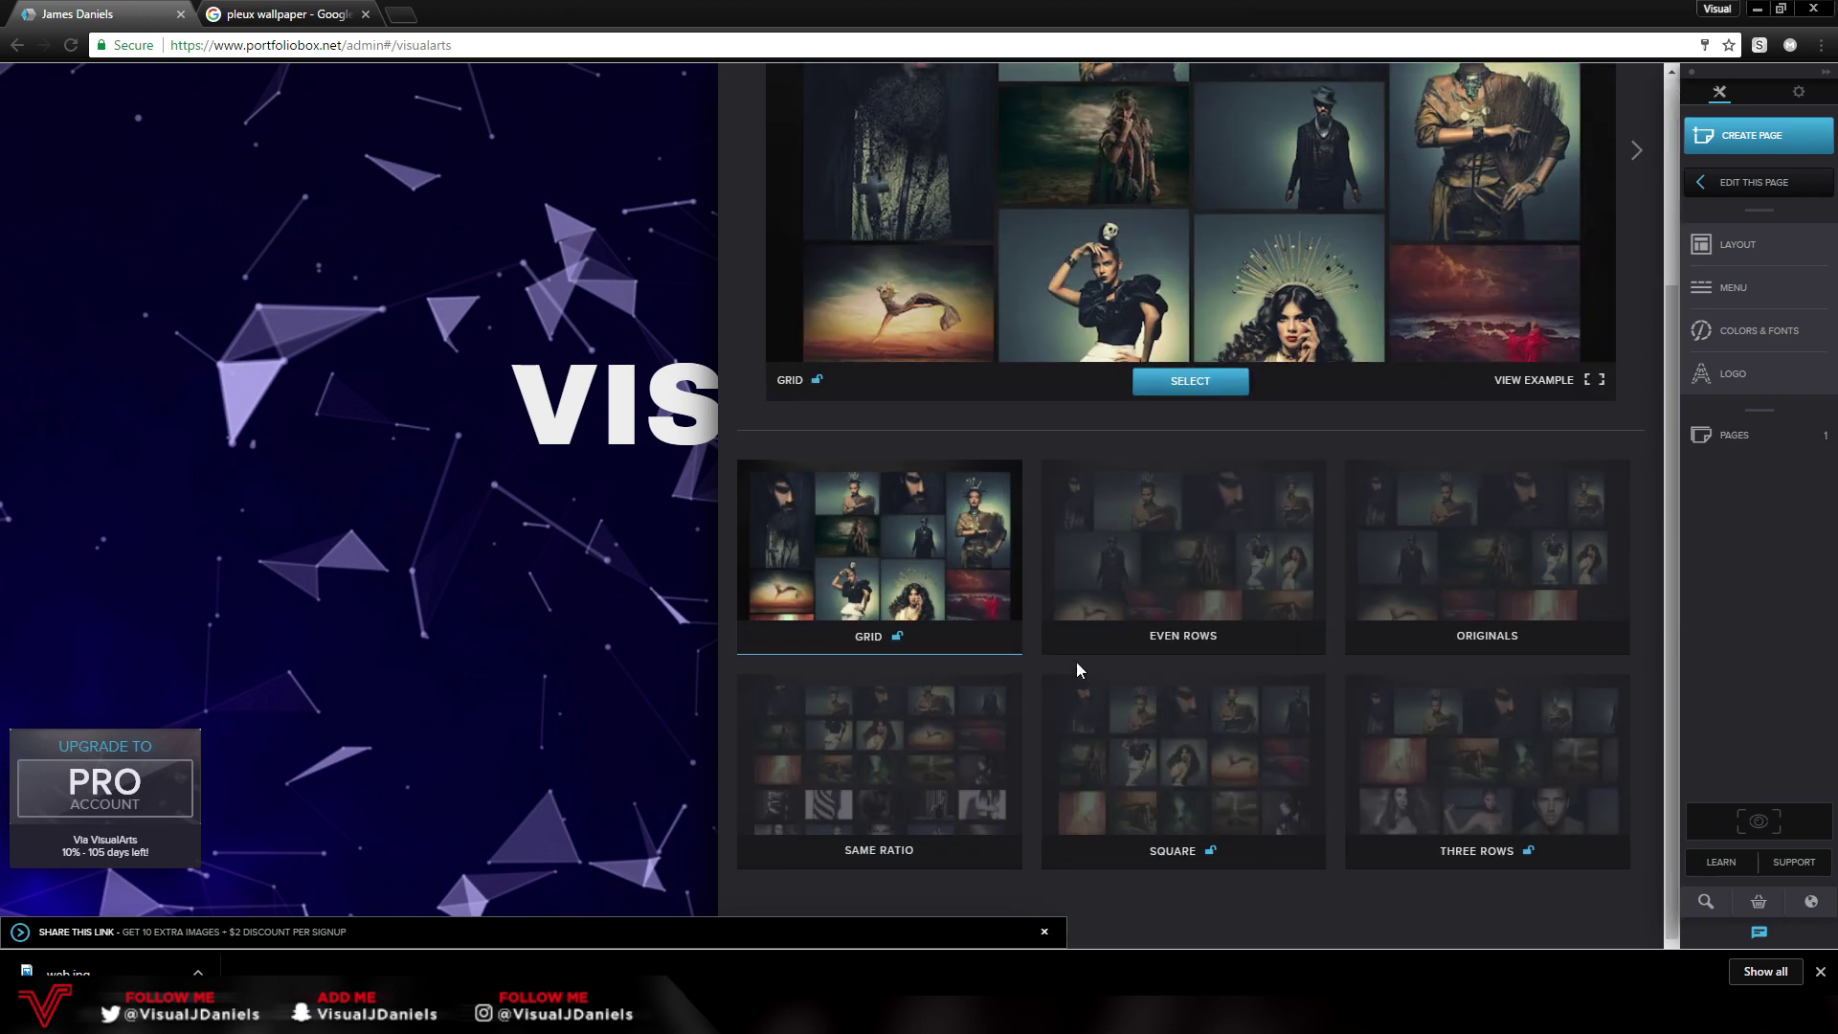
click(1189, 592)
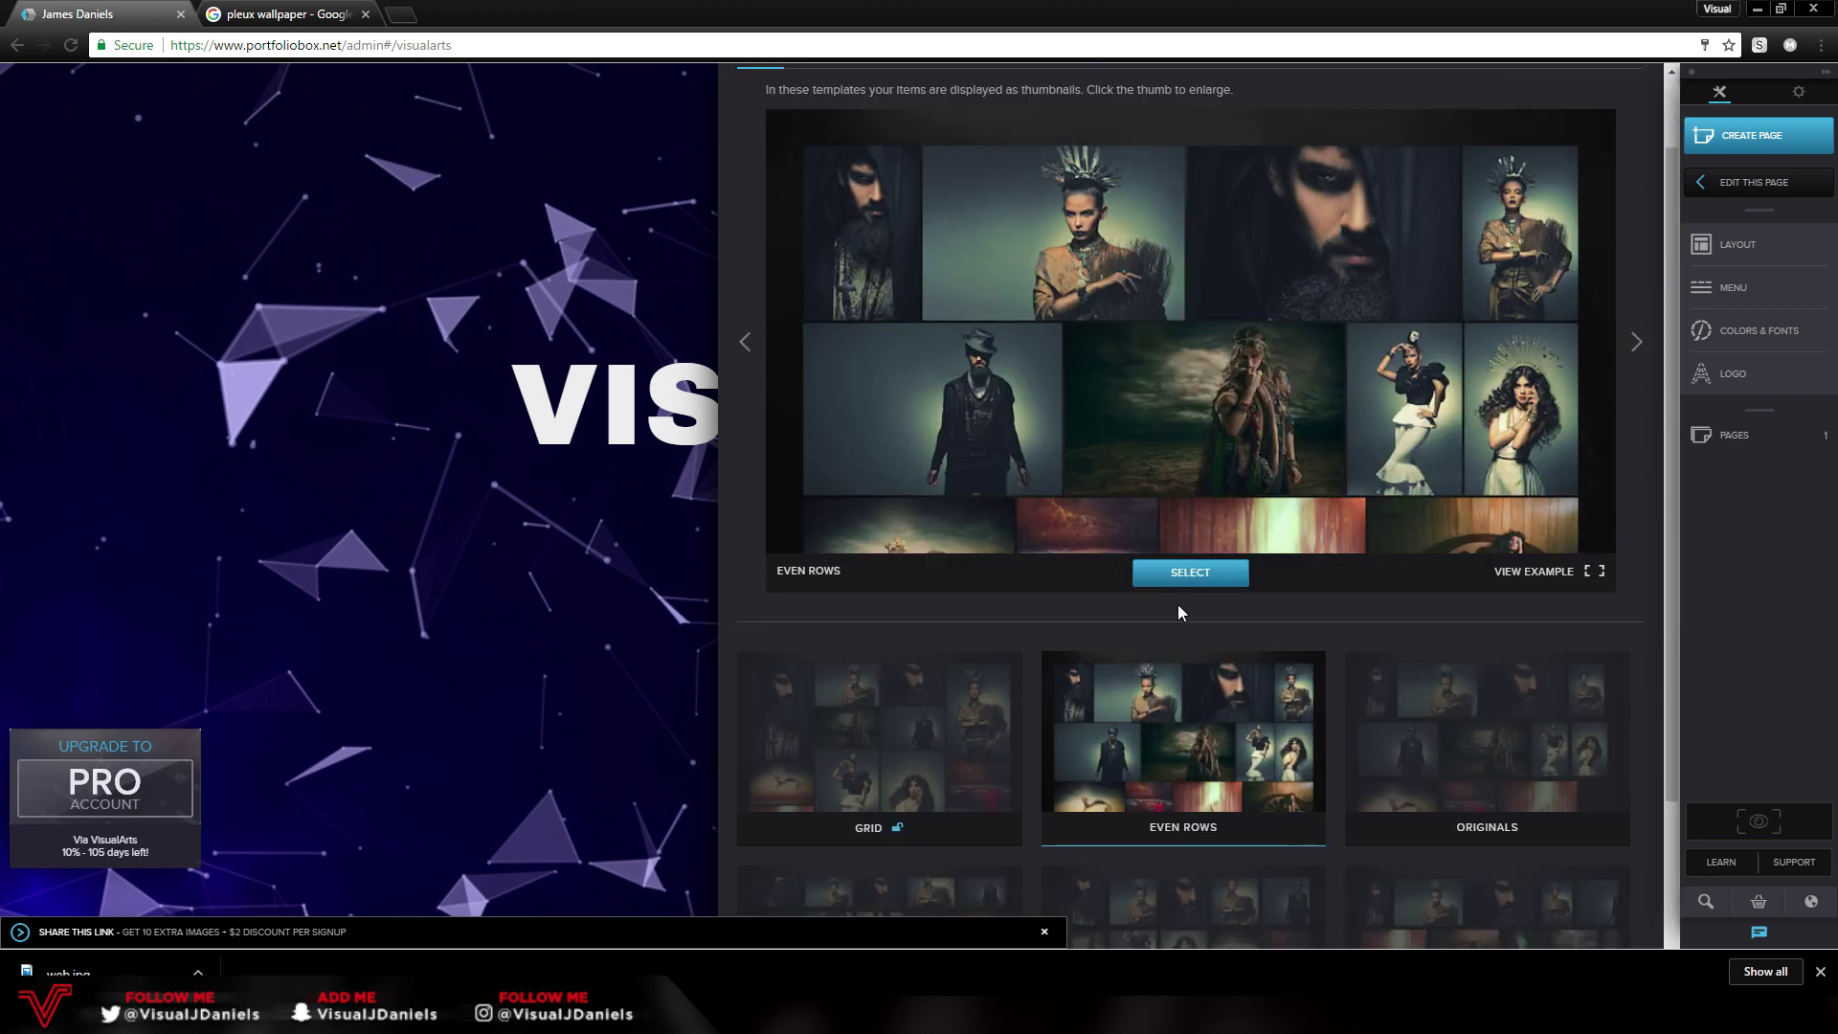
click(1192, 579)
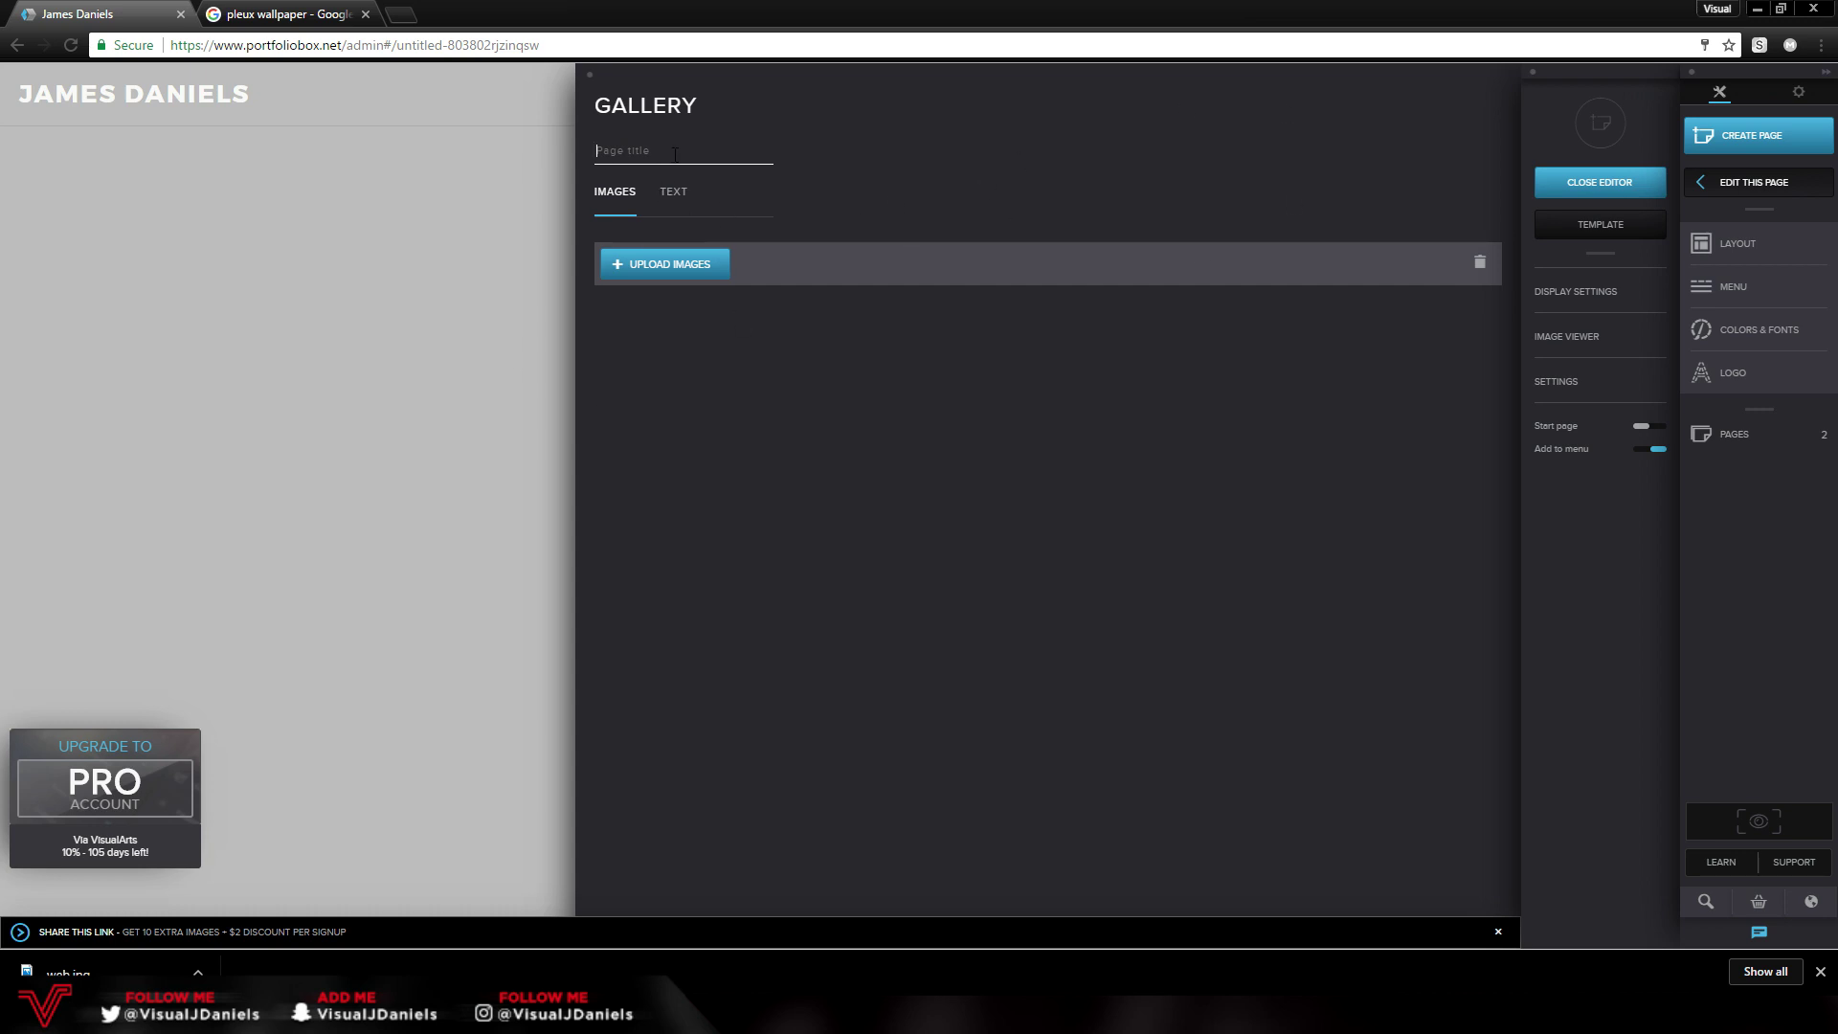
- Title the gallery page Visual's Portfolio and upload the images port6 through port13 from the Wix folder
text(Visual's Portfolio)
click(683, 274)
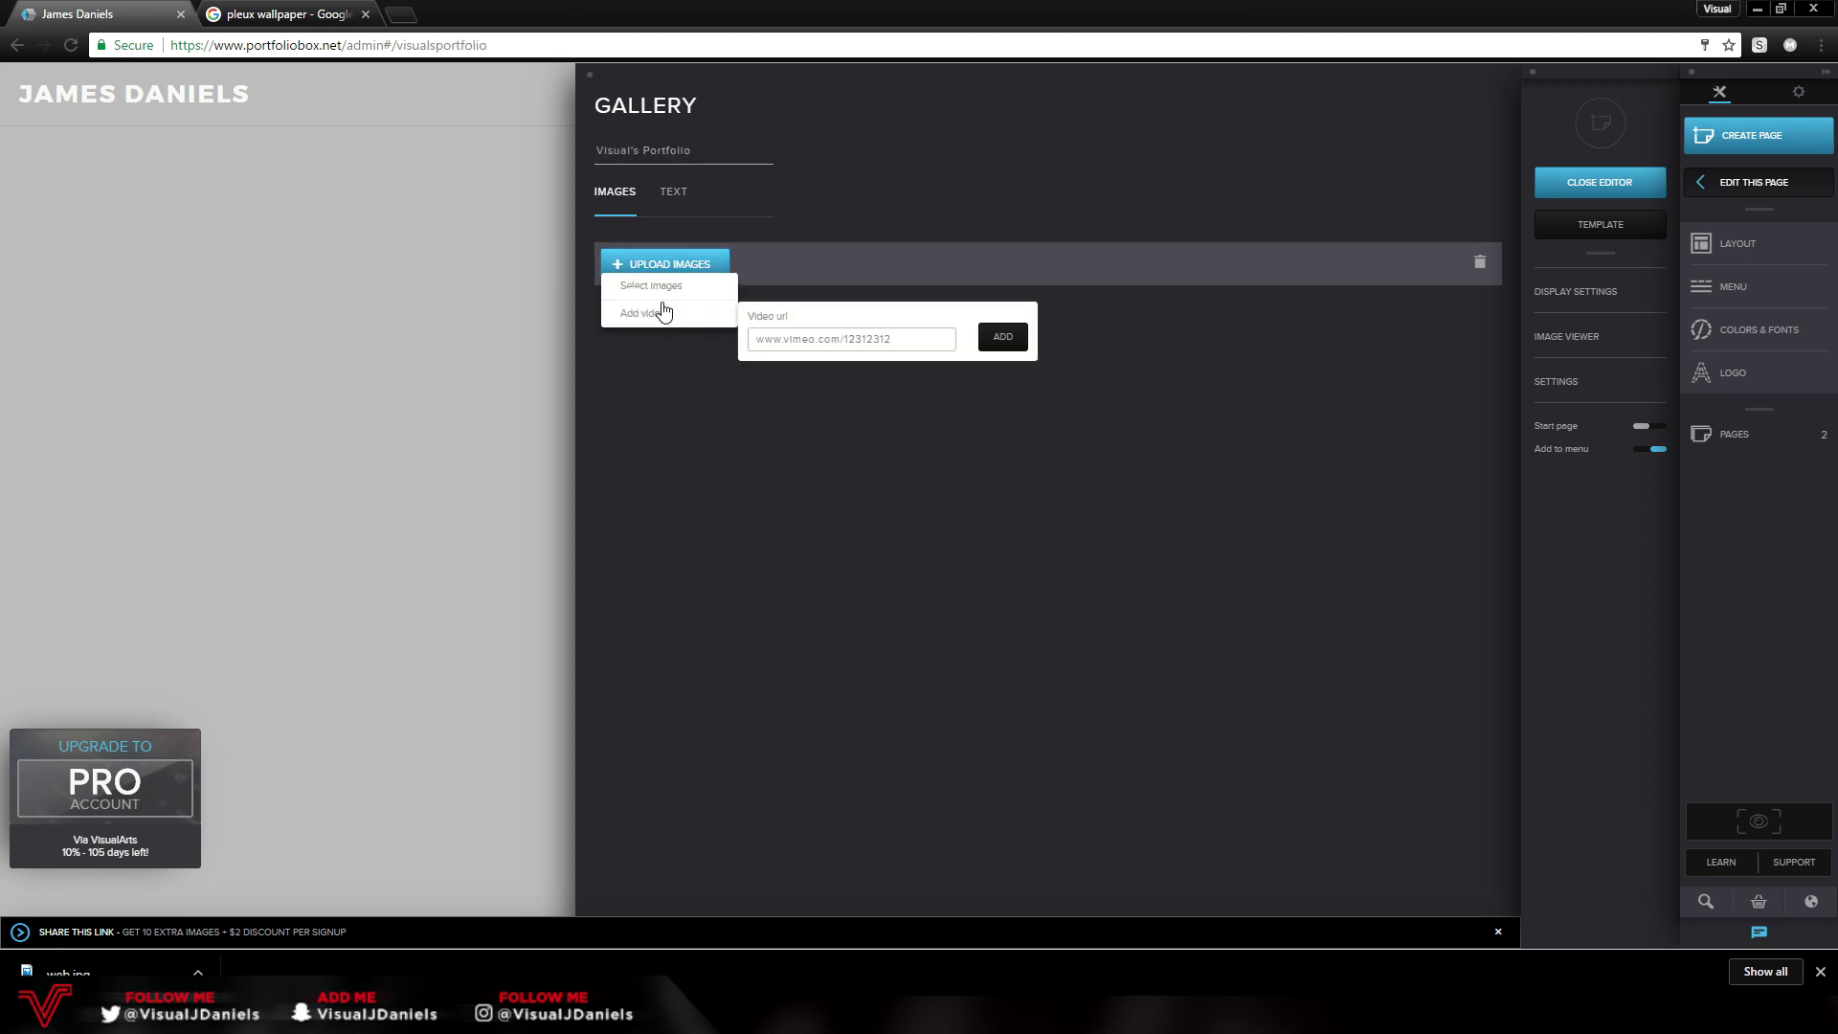
click(660, 287)
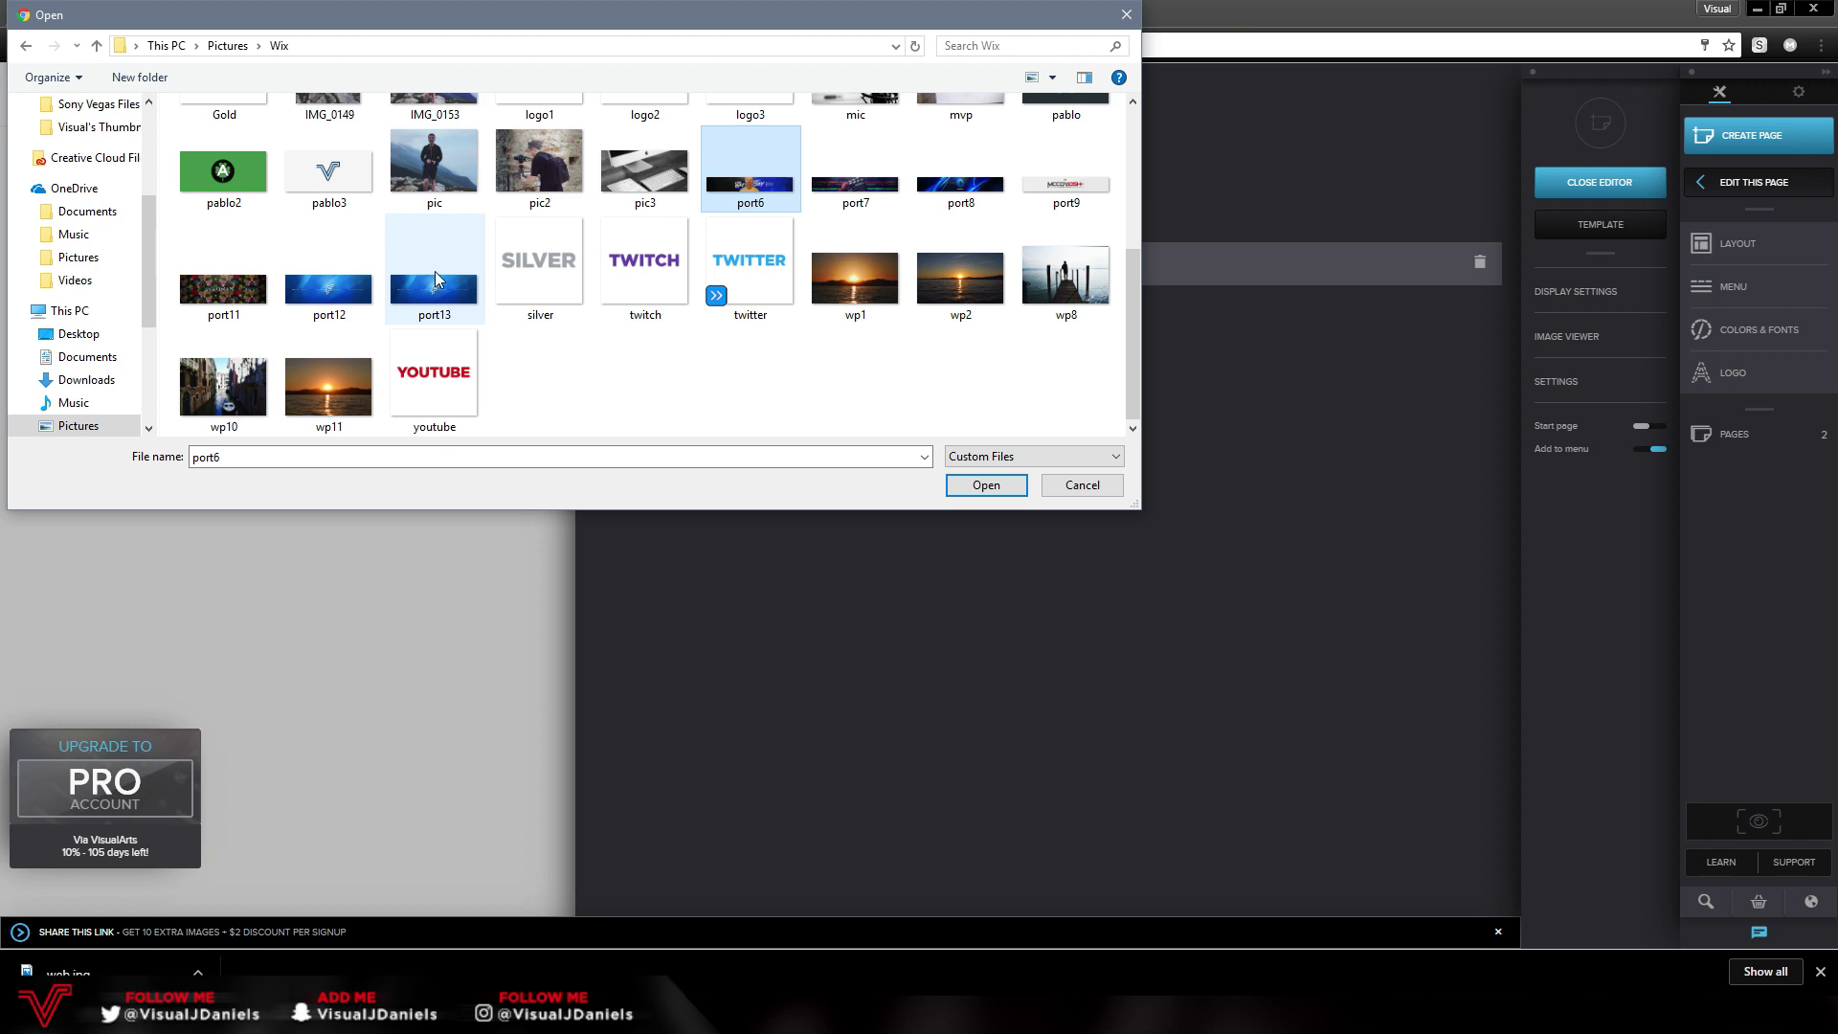
shift+click(436, 279)
click(986, 485)
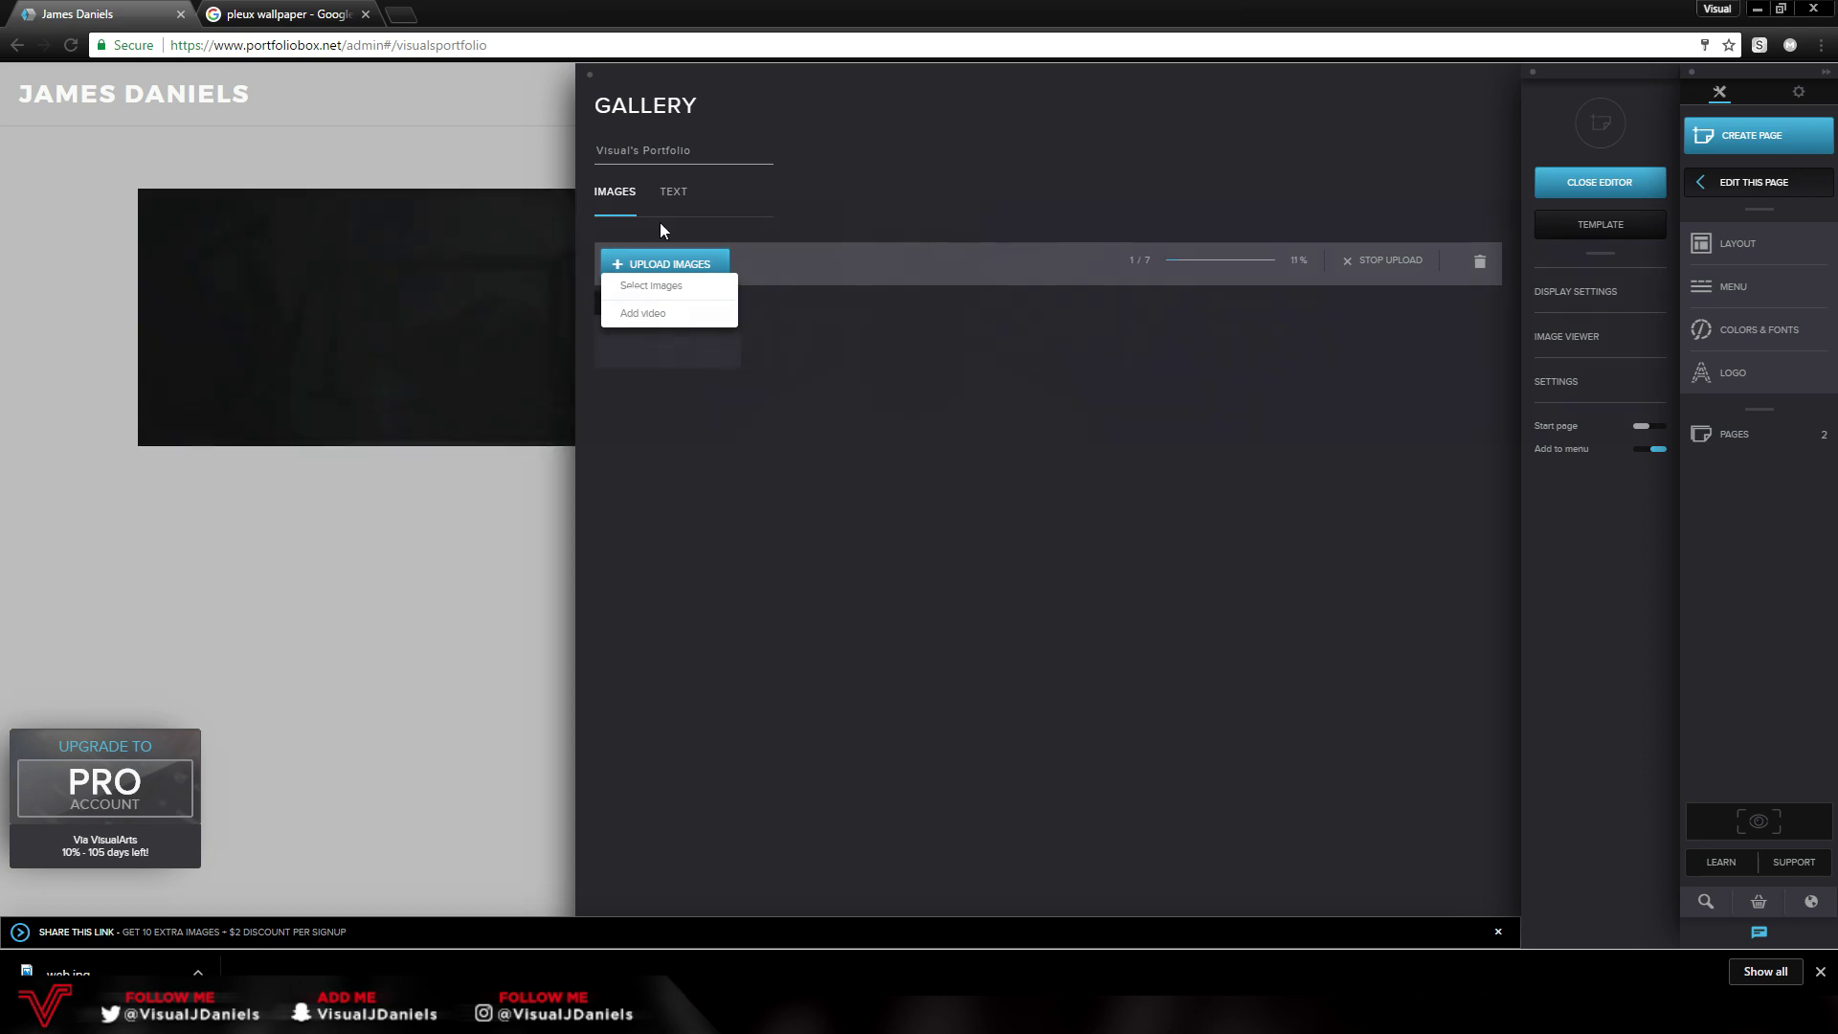
click(592, 79)
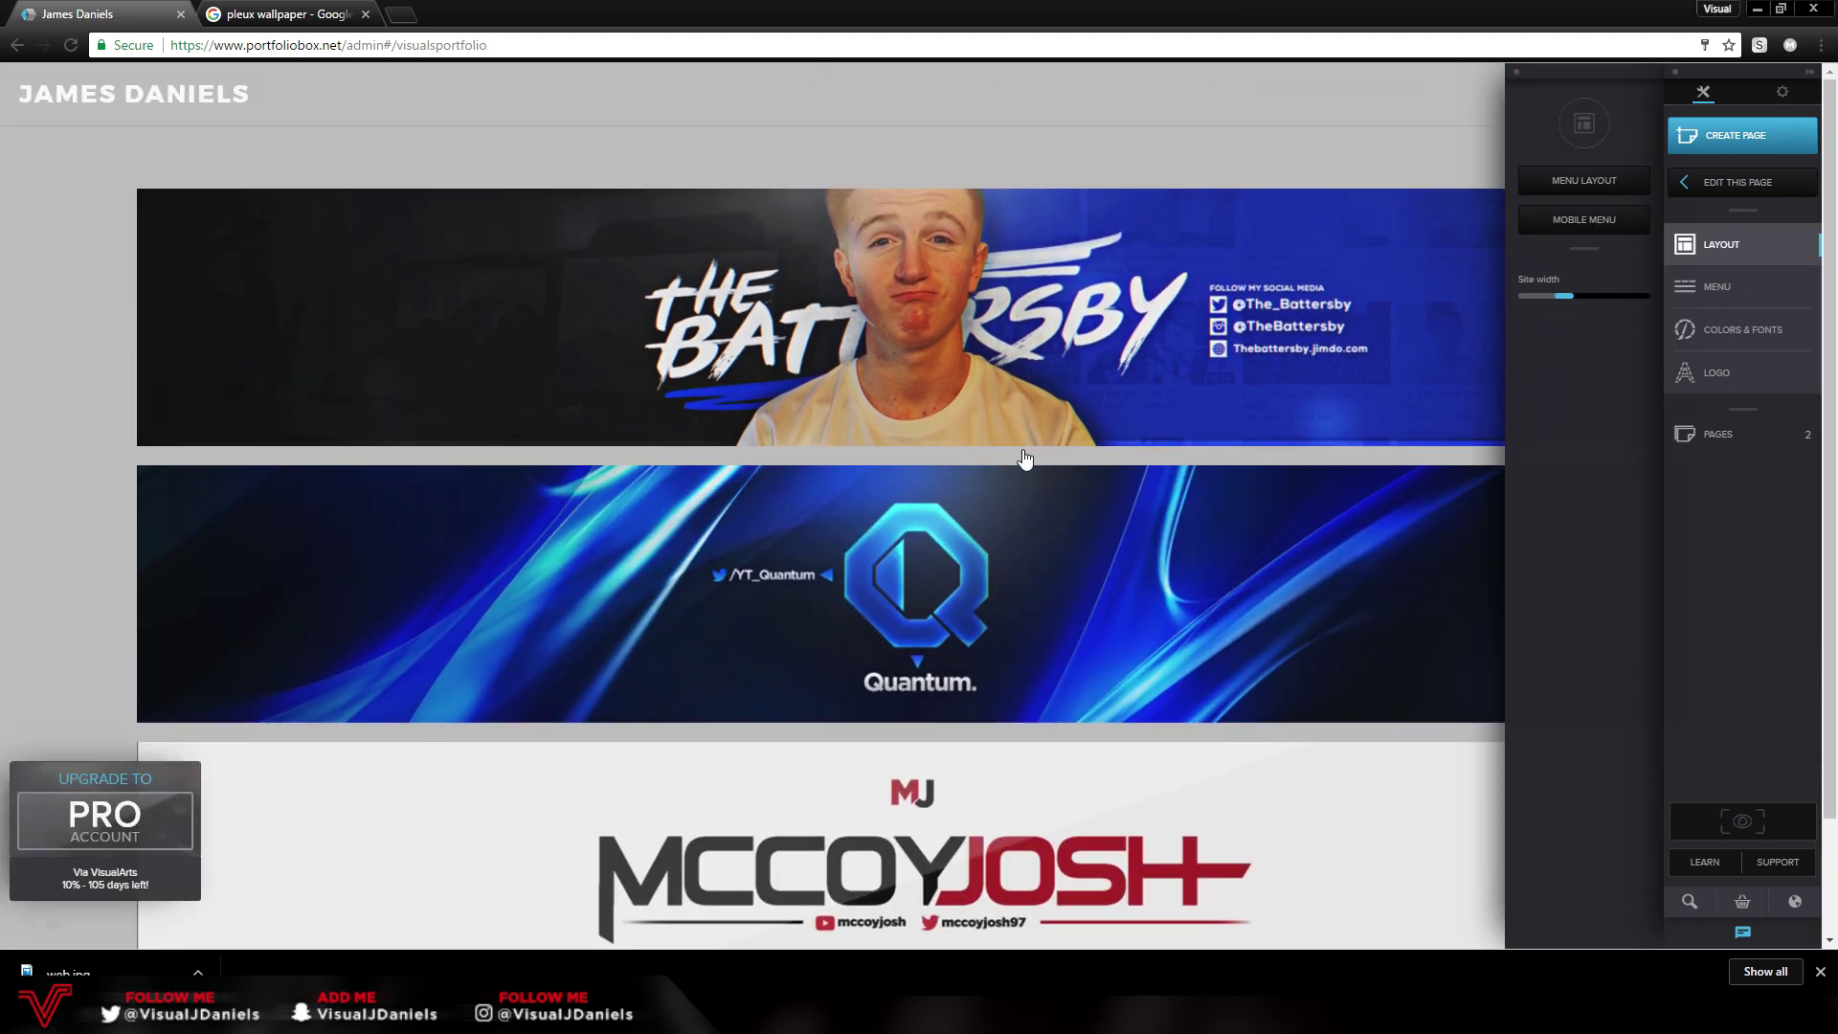
- Look over the uploaded gallery images and browse the available Wide menu layouts
scroll(1025, 461, down, 1)
scroll(1075, 681, up, 1)
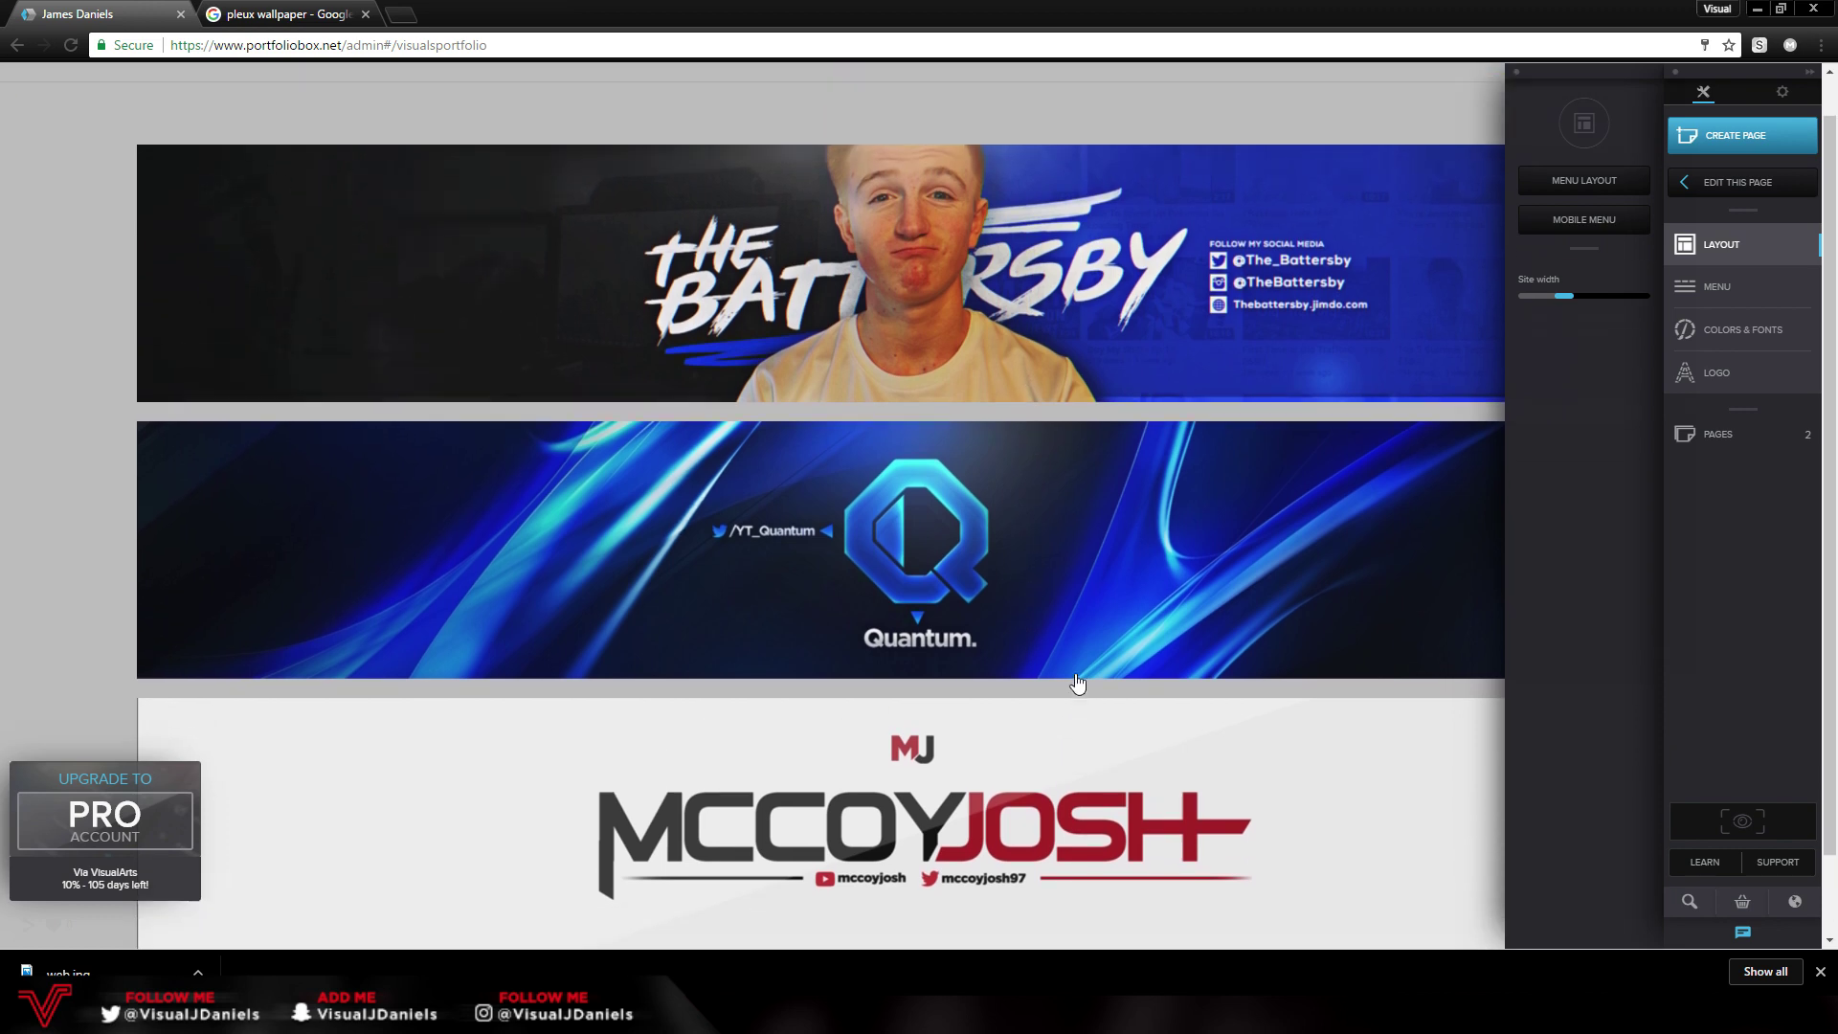
click(1585, 180)
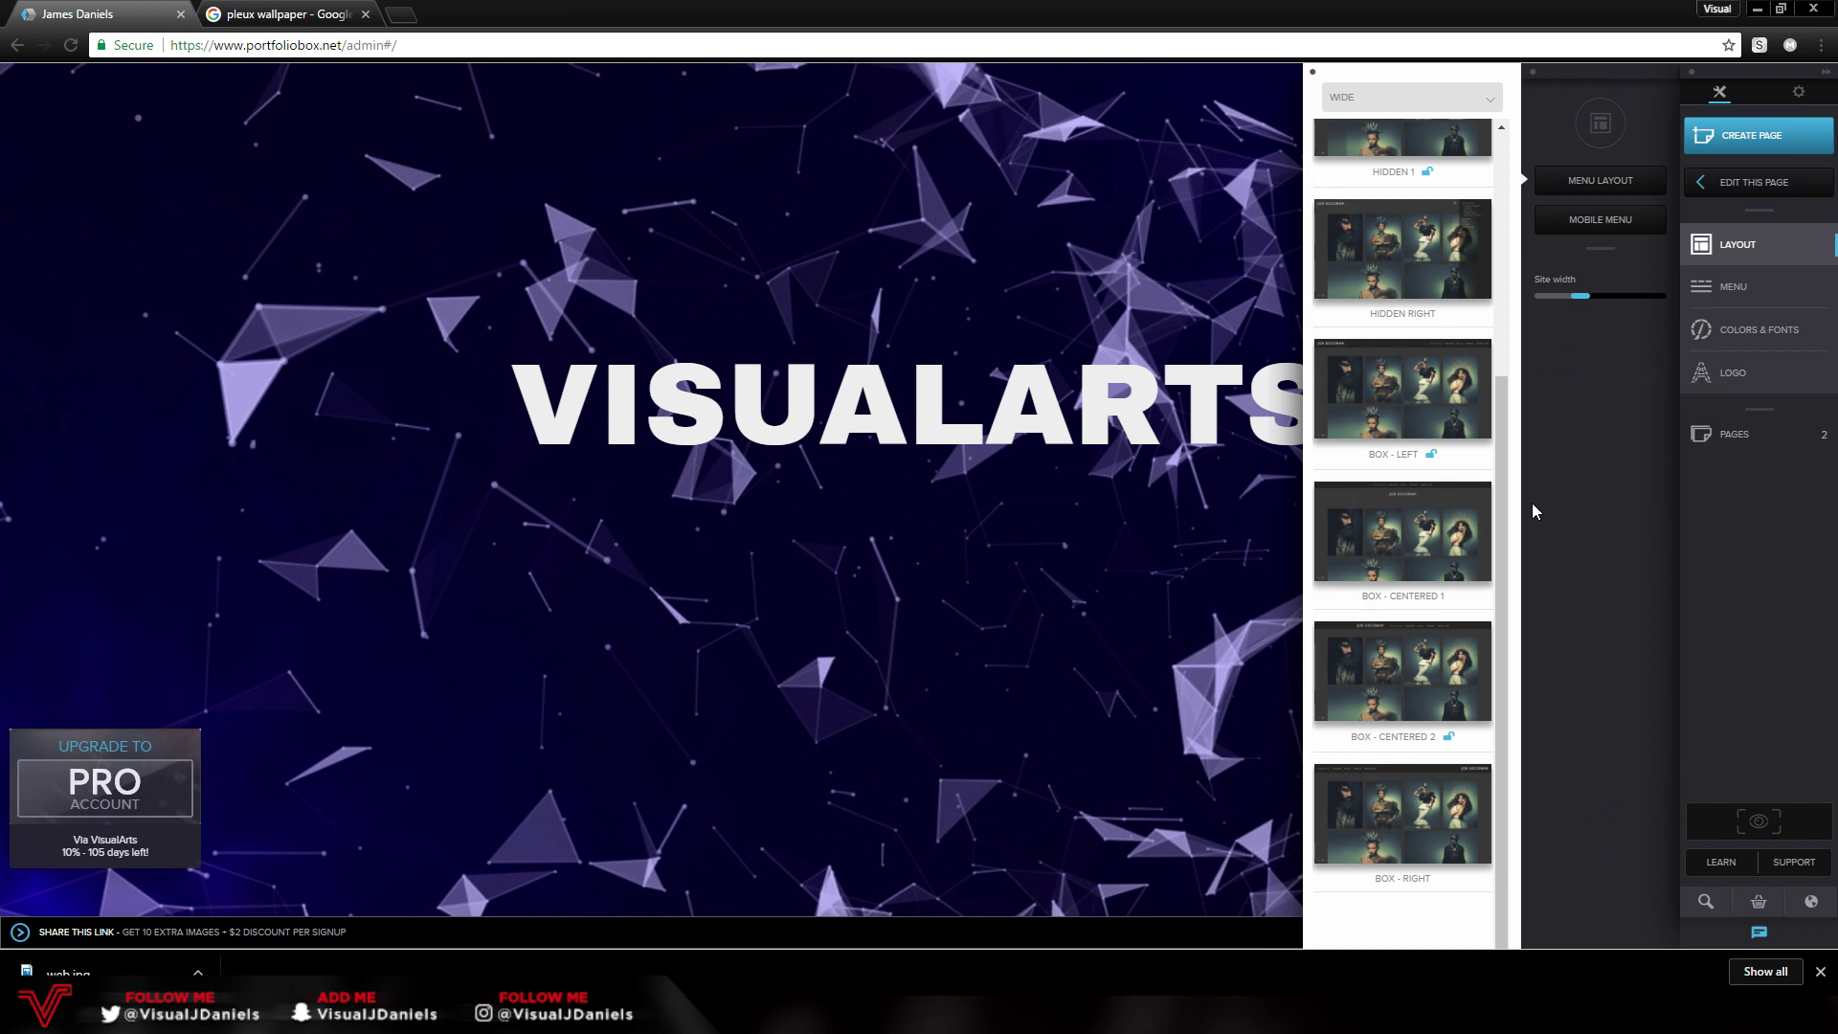
scroll(1446, 508, up, 4)
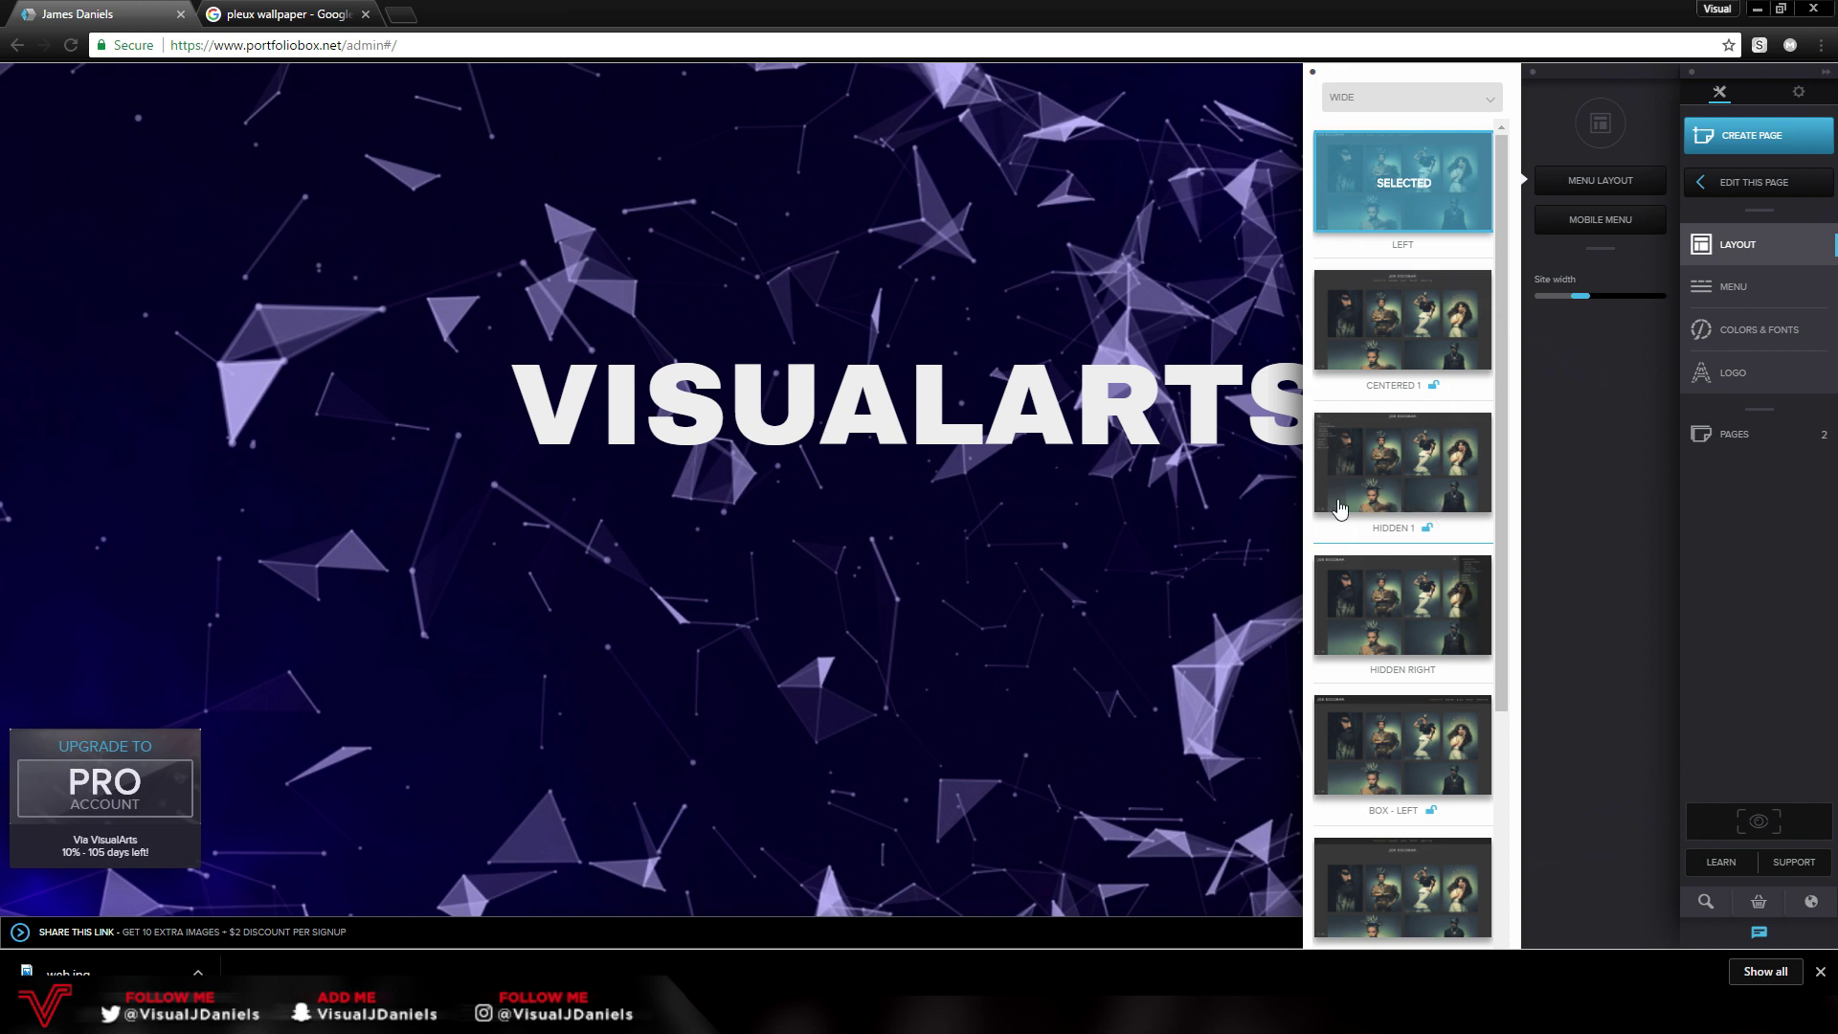